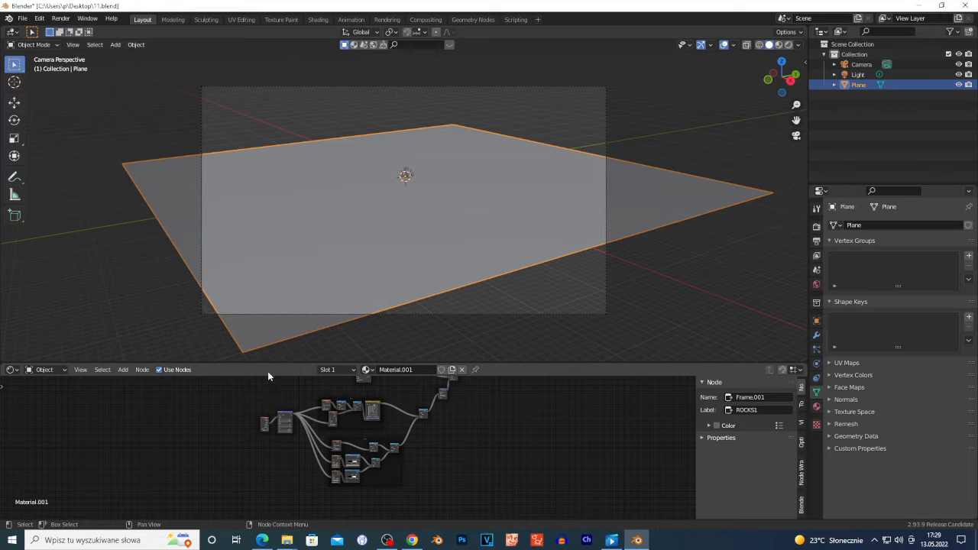
Step: Enlarge the shader node editor by raising its border with the 3D viewport
{"action": "left_click_drag", "start_coordinate": [295, 370], "coordinate": [293, 311]}
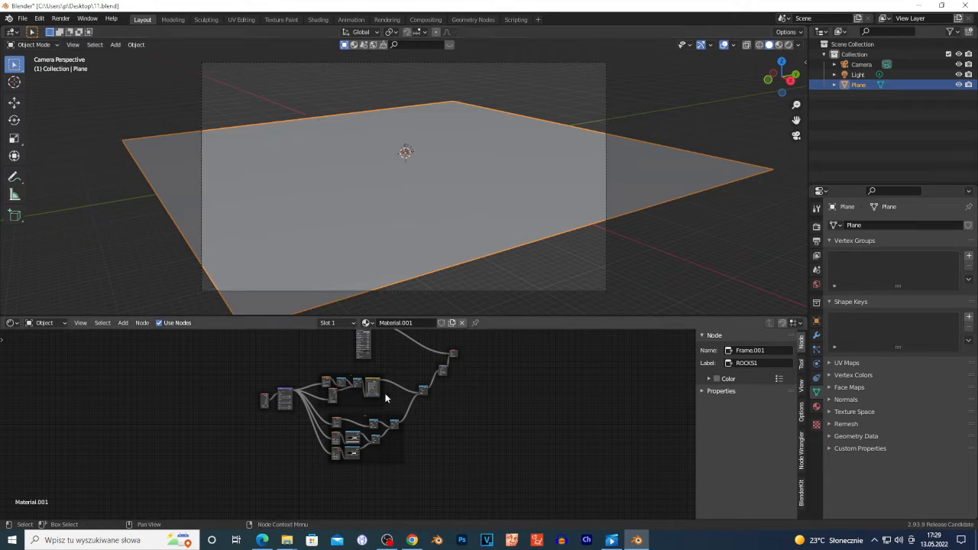
{"action": "left_click", "coordinate": [11, 324]}
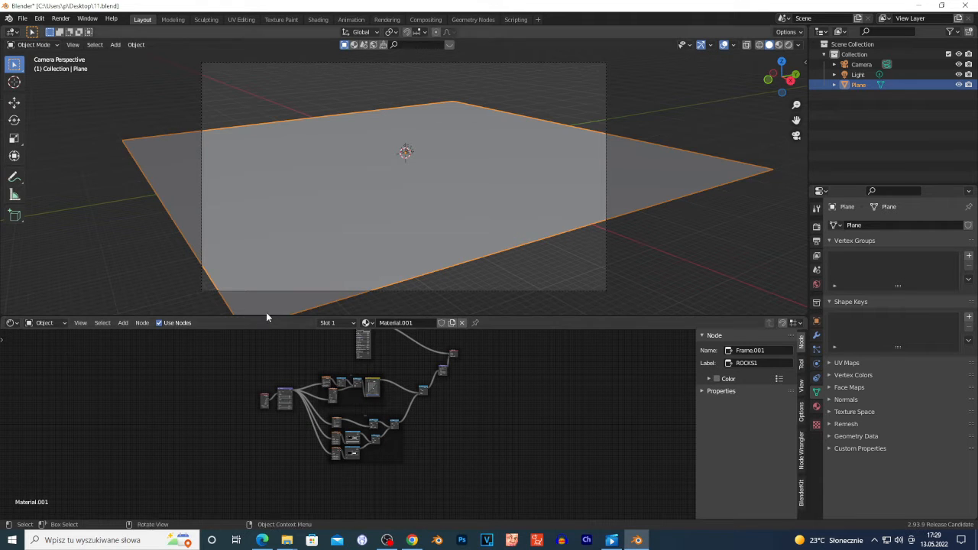
{"action": "left_click_drag", "start_coordinate": [317, 318], "coordinate": [316, 220]}
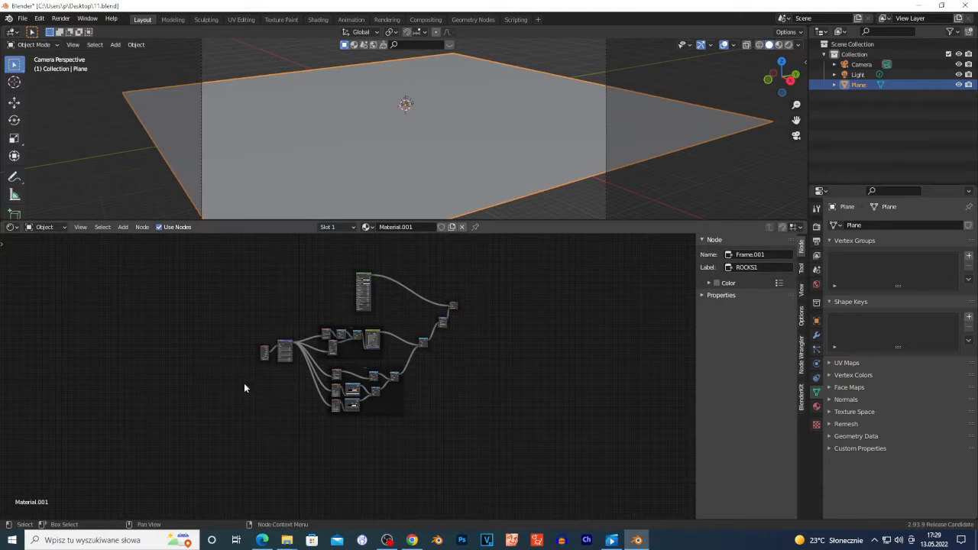
Step: Add a Noise Texture node in the empty space just below the lower node frame
{"action": "middle_click_drag", "start_coordinate": [351, 435], "coordinate": [389, 405]}
{"action": "scroll", "coordinate": [384, 442], "scroll_direction": "up", "scroll_amount": 7}
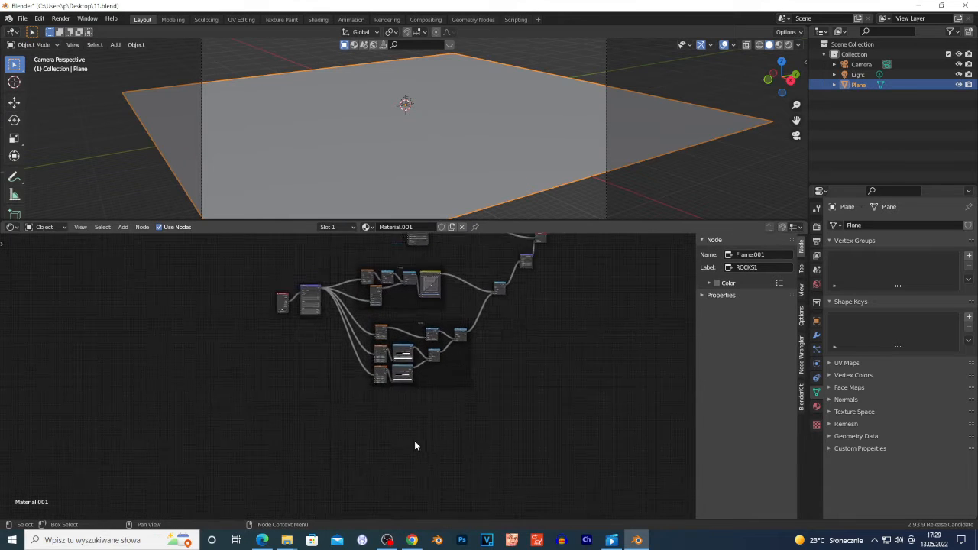
{"action": "middle_click_drag", "start_coordinate": [449, 440], "coordinate": [336, 457]}
{"action": "scroll", "coordinate": [417, 404], "scroll_direction": "up", "scroll_amount": 2}
{"action": "key", "text": "shift+a"}
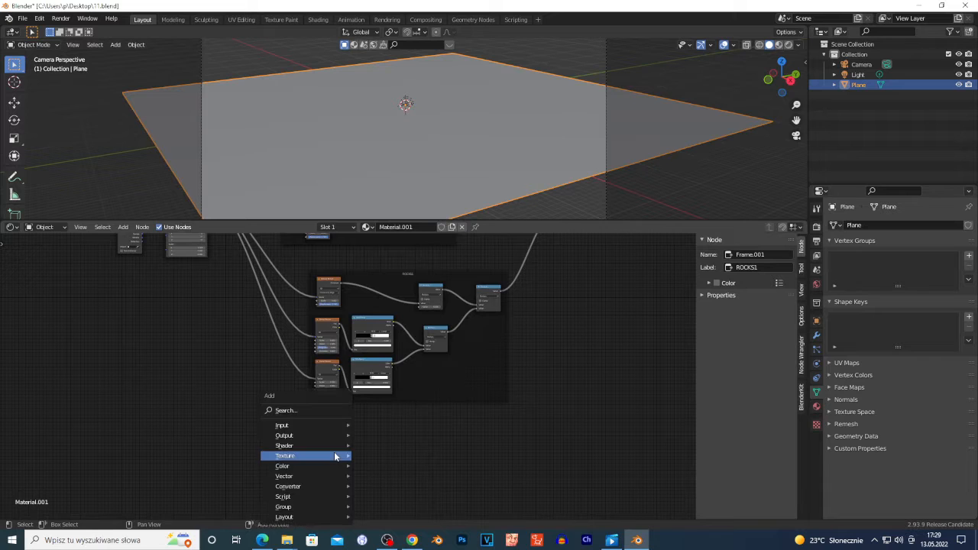
{"action": "left_click", "coordinate": [306, 408]}
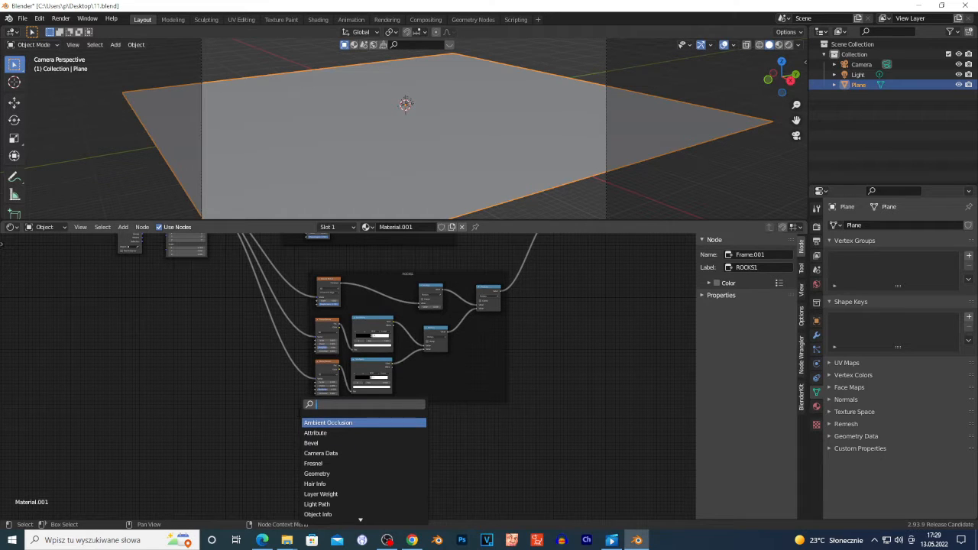
{"action": "type", "text": "noi"}
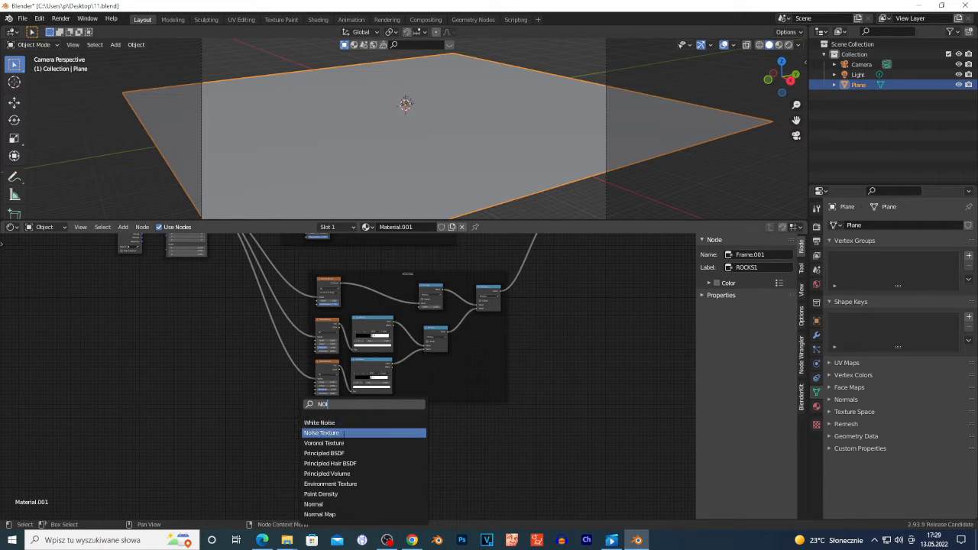
{"action": "left_click", "coordinate": [322, 433]}
{"action": "left_click", "coordinate": [367, 446]}
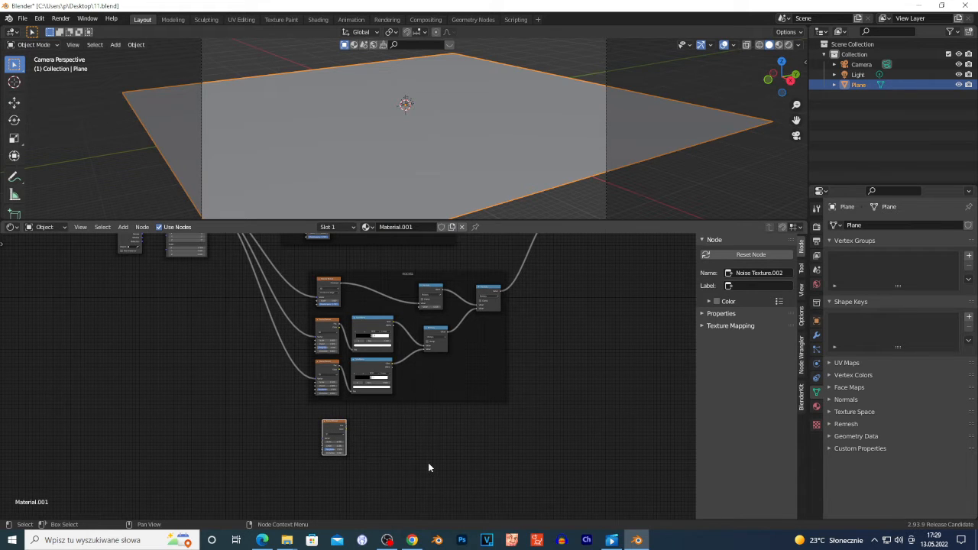
Step: Duplicate the new Noise Texture node, placing the copy beside it, and shift the original slightly up
{"action": "scroll", "coordinate": [435, 463], "scroll_direction": "up", "scroll_amount": 3}
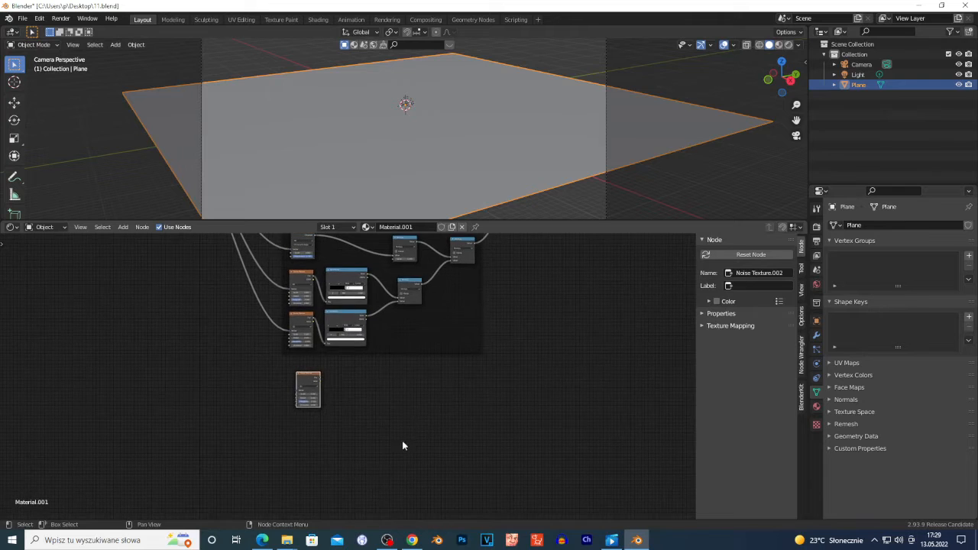
{"action": "scroll", "coordinate": [239, 387], "scroll_direction": "up", "scroll_amount": 3}
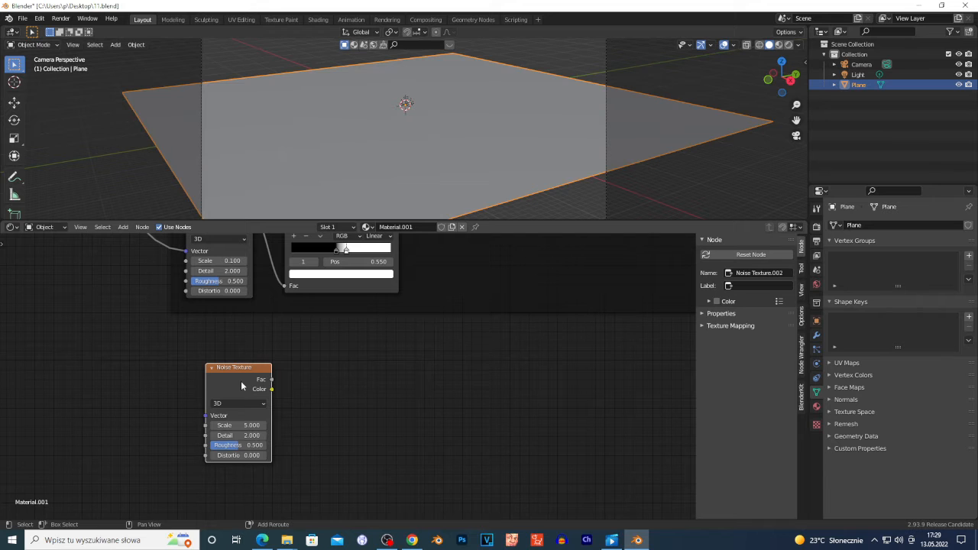
{"action": "key", "text": "shift+d"}
{"action": "left_click", "coordinate": [334, 424]}
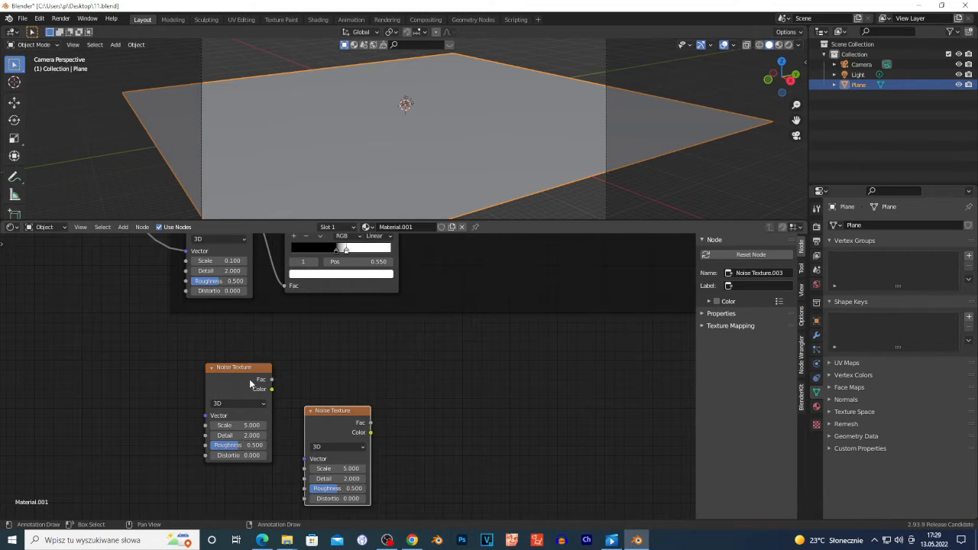
{"action": "left_click_drag", "start_coordinate": [249, 379], "coordinate": [249, 341]}
Step: Set the scale of the original new Noise Texture to 0.5
{"action": "scroll", "coordinate": [125, 427], "scroll_direction": "up", "scroll_amount": 2}
{"action": "scroll", "coordinate": [125, 427], "scroll_direction": "up", "scroll_amount": 1}
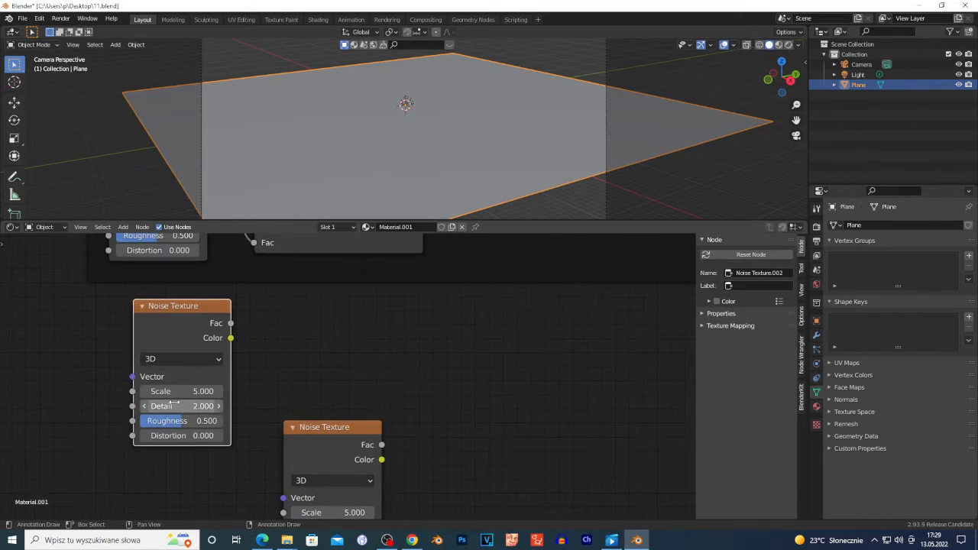
{"action": "scroll", "coordinate": [115, 399], "scroll_direction": "up", "scroll_amount": 1}
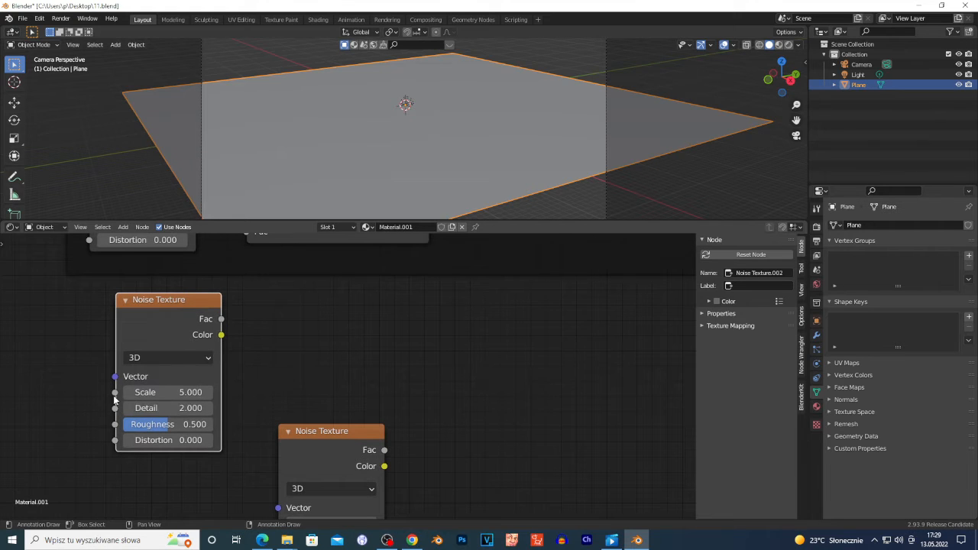
{"action": "left_click", "coordinate": [162, 393]}
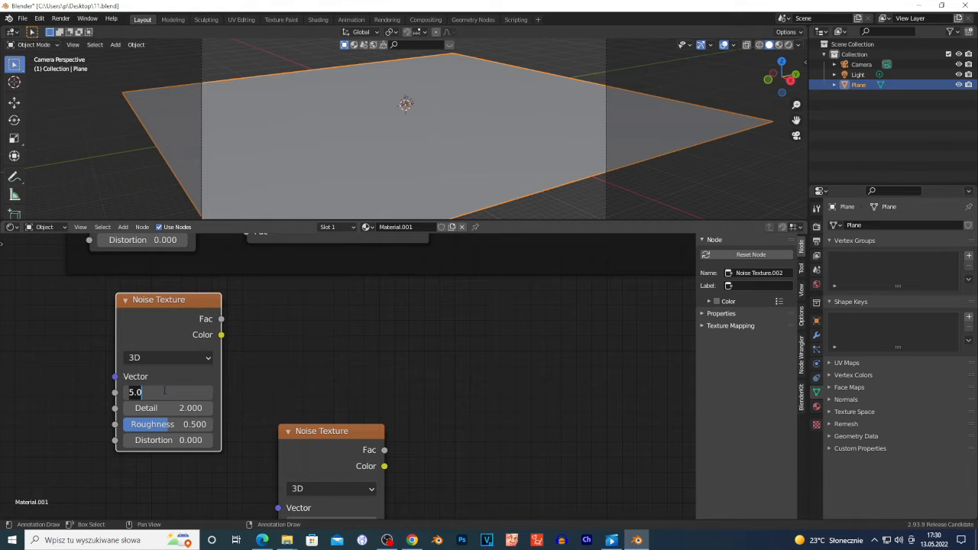
{"action": "type", "text": "0.5"}
{"action": "key", "text": "Return"}
Step: Set the duplicated Noise Texture's scale to 0.3 and place it directly below the other new Noise Texture
{"action": "scroll", "coordinate": [324, 433], "scroll_direction": "down", "scroll_amount": 1}
{"action": "left_click_drag", "start_coordinate": [323, 431], "coordinate": [315, 362]}
{"action": "scroll", "coordinate": [314, 408], "scroll_direction": "up", "scroll_amount": 3}
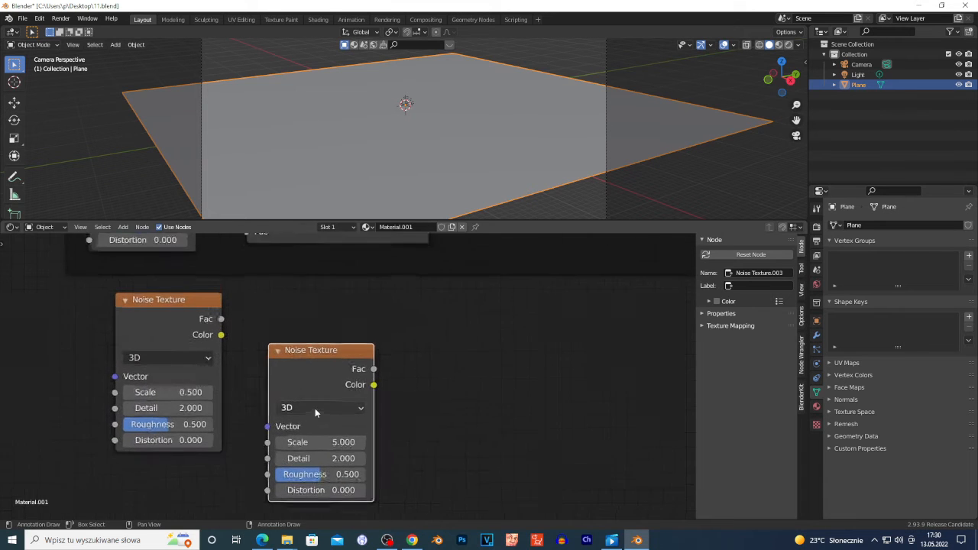
{"action": "left_click", "coordinate": [339, 451]}
{"action": "type", "text": "0.3"}
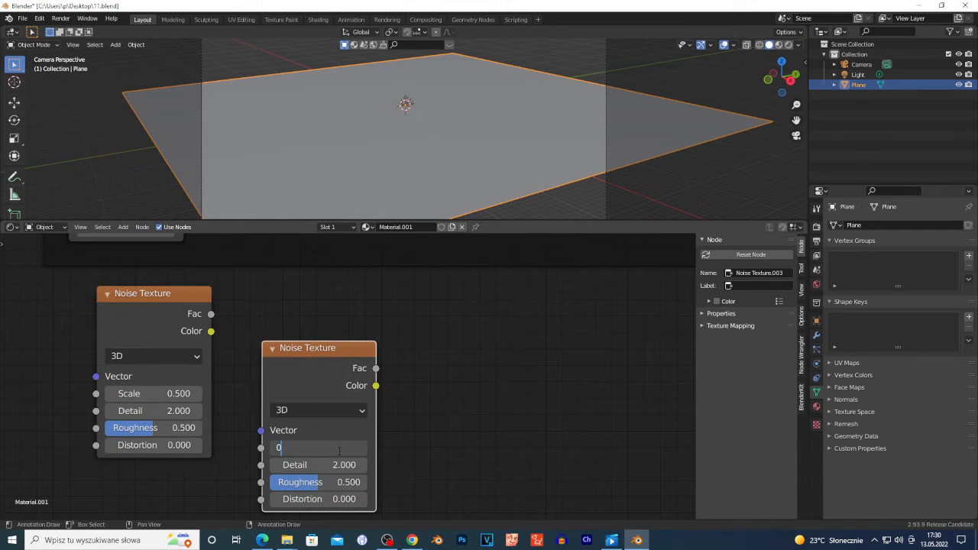
{"action": "key", "text": "Return"}
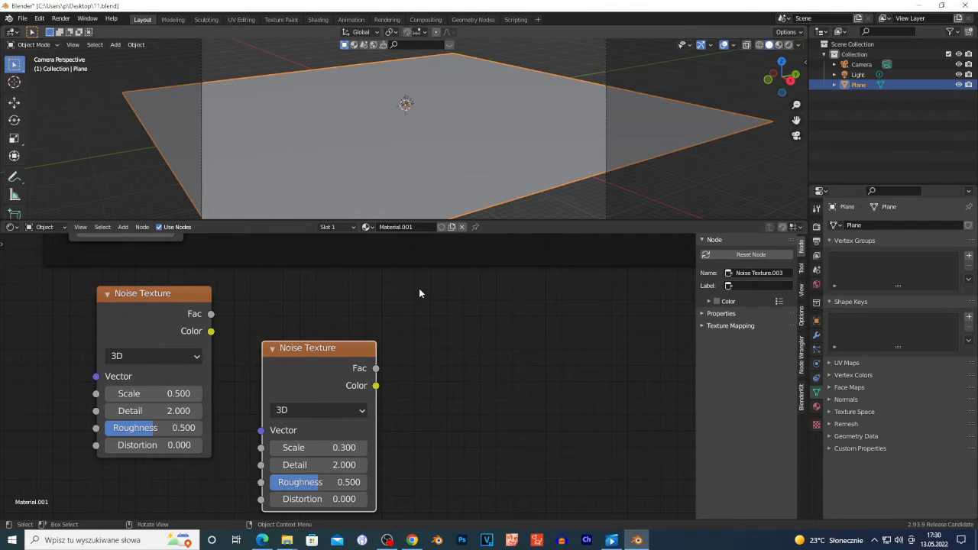
{"action": "scroll", "coordinate": [419, 294], "scroll_direction": "down", "scroll_amount": 4}
{"action": "left_click_drag", "start_coordinate": [331, 375], "coordinate": [240, 433]}
{"action": "scroll", "coordinate": [348, 374], "scroll_direction": "down", "scroll_amount": 2}
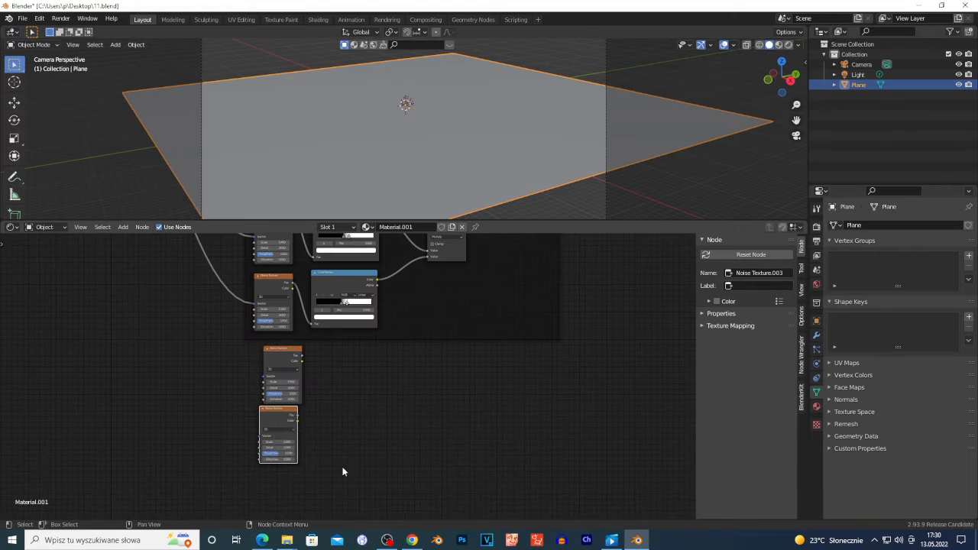
Step: Add a ColorRamp node beside the new Noise Textures and duplicate it, placing the copy underneath
{"action": "middle_click_drag", "start_coordinate": [407, 434], "coordinate": [425, 430]}
{"action": "key", "text": "shift+a"}
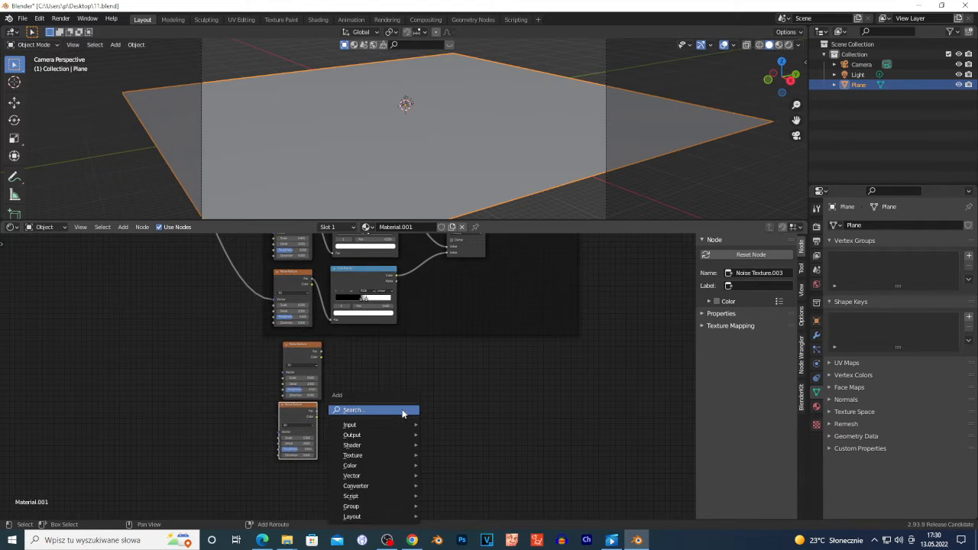
{"action": "type", "text": "col"}
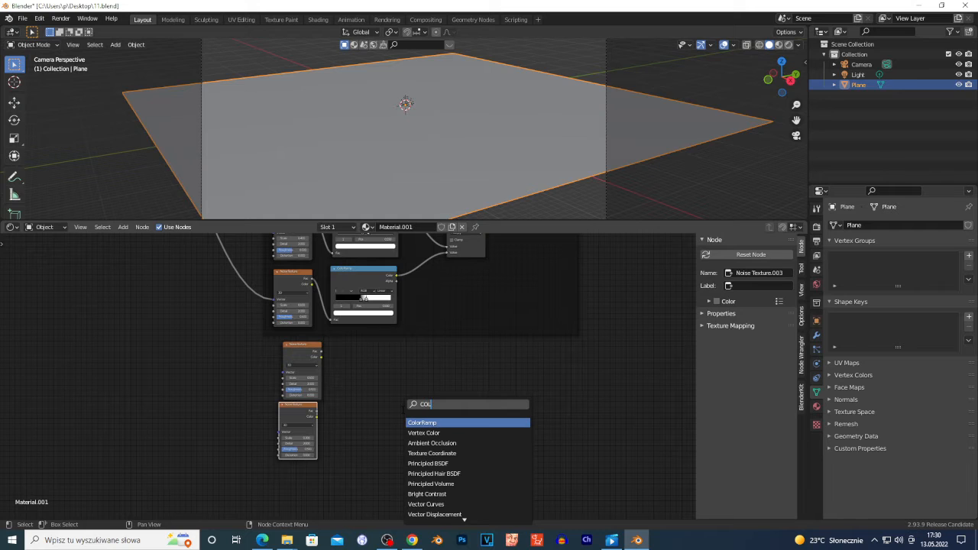
{"action": "key", "text": "Return"}
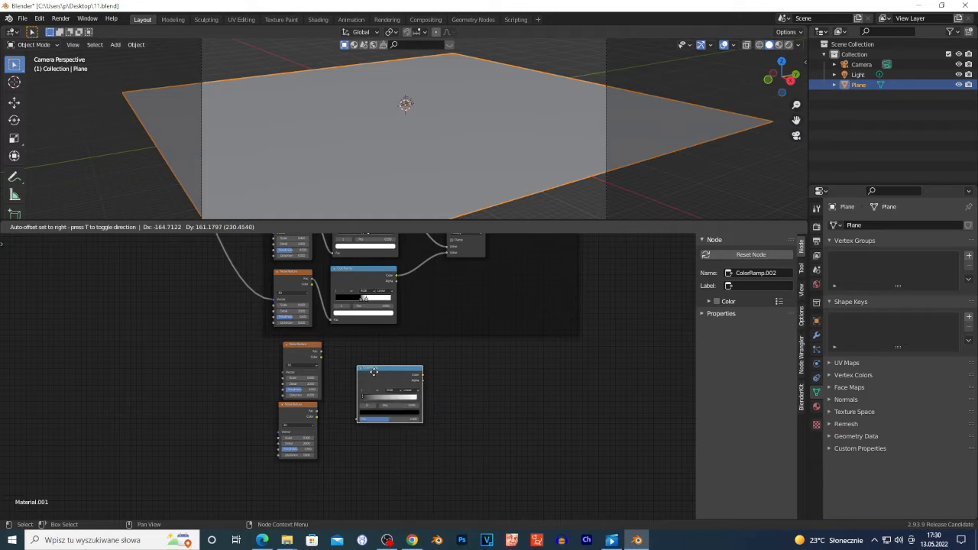
{"action": "left_click", "coordinate": [369, 367]}
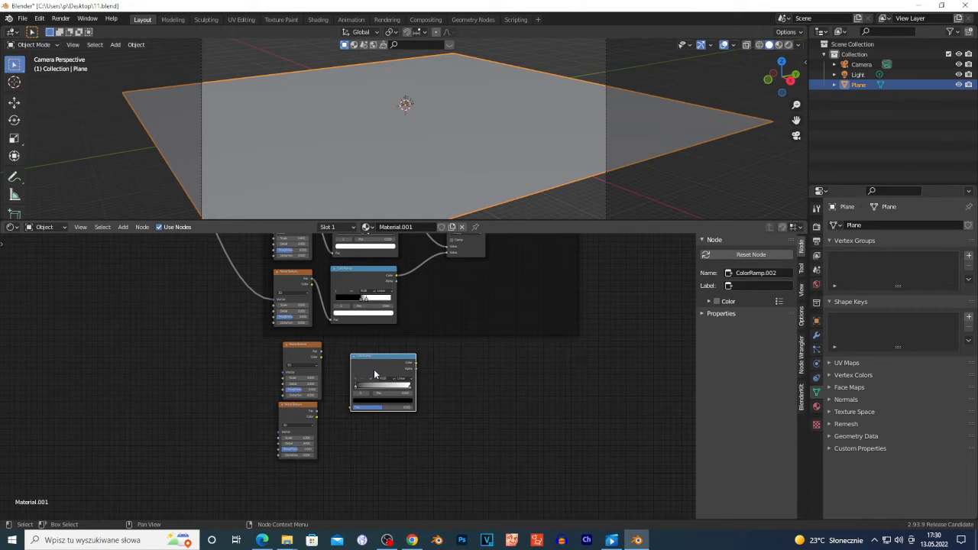
{"action": "key", "text": "shift+d"}
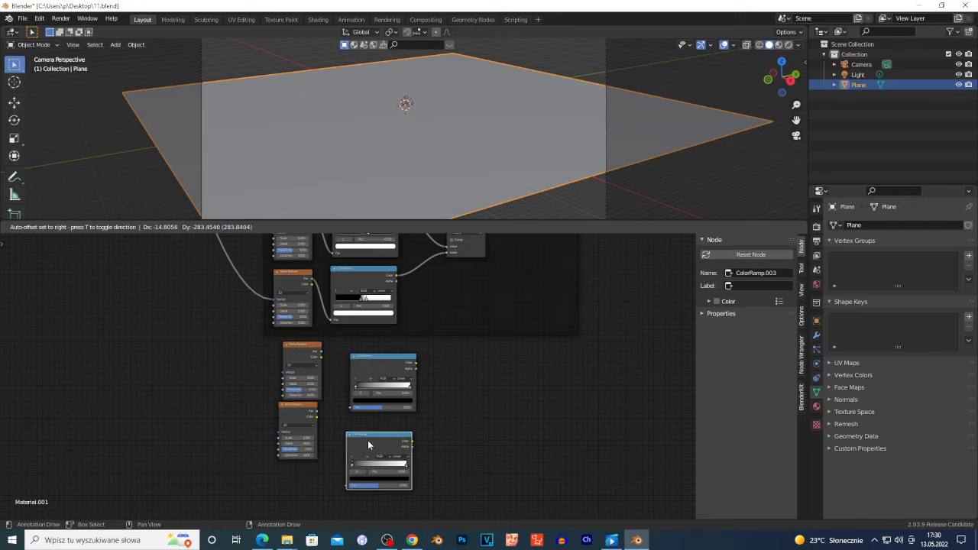
{"action": "left_click", "coordinate": [368, 440]}
Step: Move the Mapping node and its input node lower, and link Mapping's Vector output to both new Noise Textures
{"action": "scroll", "coordinate": [348, 439], "scroll_direction": "down", "scroll_amount": 2}
{"action": "scroll", "coordinate": [273, 397], "scroll_direction": "down", "scroll_amount": 4}
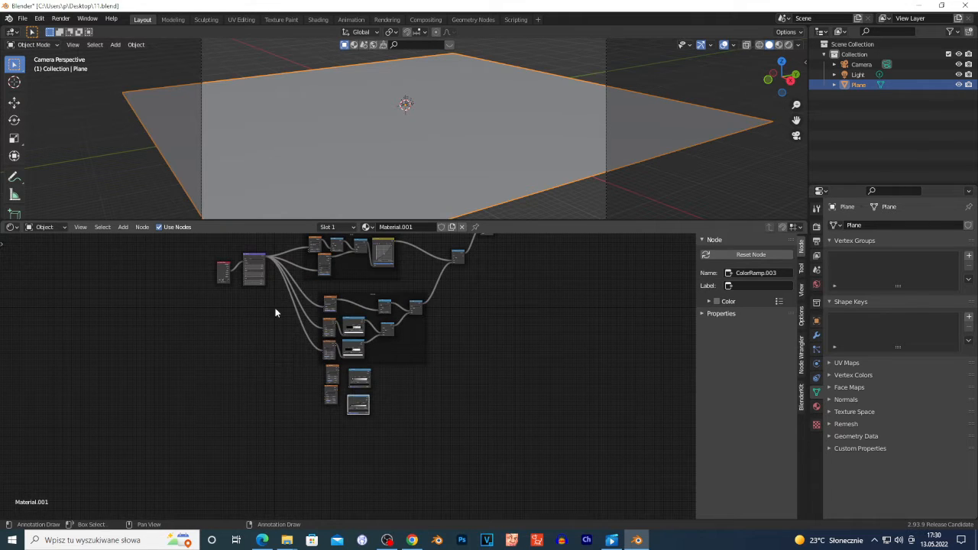
{"action": "left_click_drag", "start_coordinate": [283, 316], "coordinate": [200, 402]}
{"action": "scroll", "coordinate": [288, 410], "scroll_direction": "up", "scroll_amount": 3}
{"action": "middle_click_drag", "start_coordinate": [288, 410], "coordinate": [350, 384]}
{"action": "scroll", "coordinate": [304, 418], "scroll_direction": "up", "scroll_amount": 1}
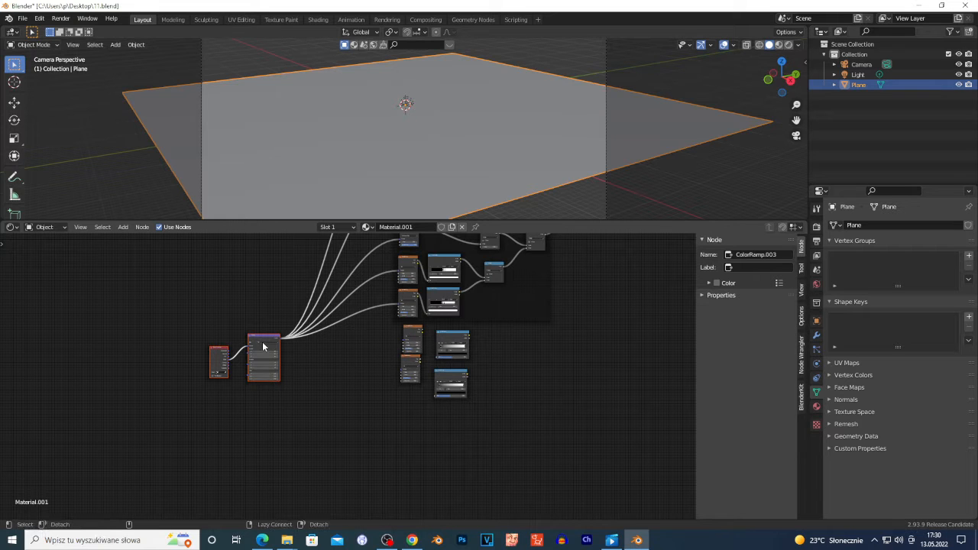
{"action": "right_click_drag", "start_coordinate": [259, 344], "coordinate": [410, 339], "text": "alt"}
{"action": "right_click_drag", "start_coordinate": [261, 342], "coordinate": [415, 380], "text": "alt"}
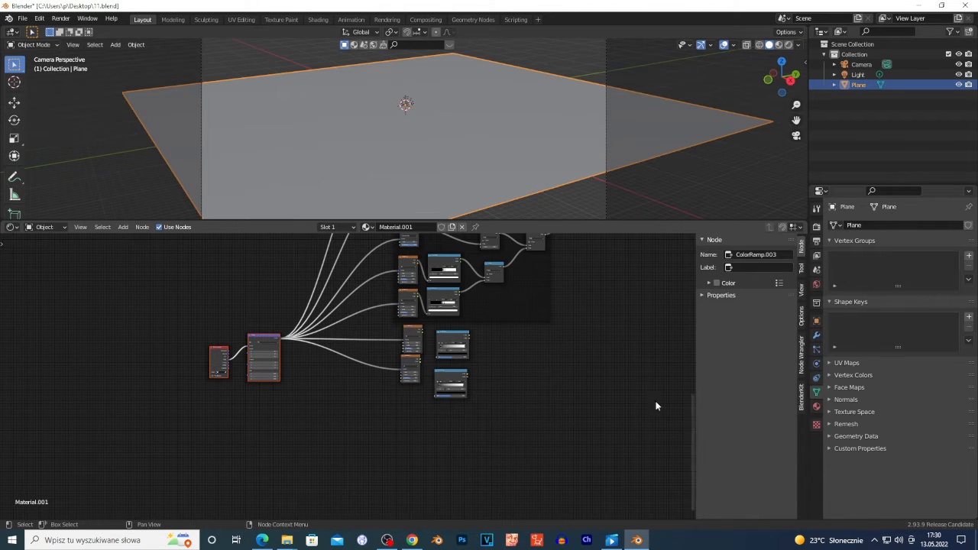
Step: Link each new Noise Texture's Fac output to its adjacent ColorRamp, and move the lower Noise Texture down level with its ramp
{"action": "middle_click_drag", "start_coordinate": [612, 384], "coordinate": [494, 429]}
{"action": "scroll", "coordinate": [446, 427], "scroll_direction": "up", "scroll_amount": 5}
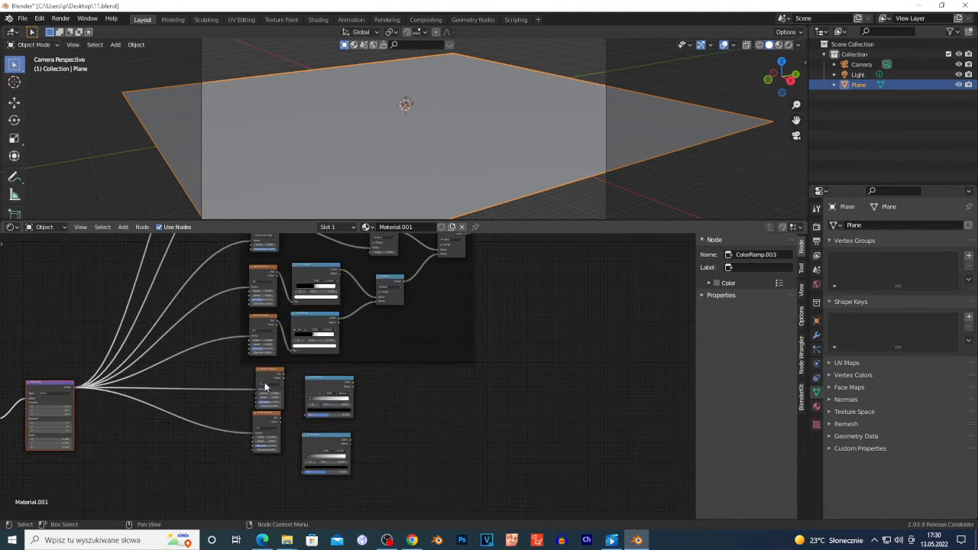
{"action": "right_click_drag", "start_coordinate": [266, 378], "coordinate": [325, 394], "text": "alt"}
{"action": "right_click_drag", "start_coordinate": [267, 432], "coordinate": [315, 461], "text": "alt"}
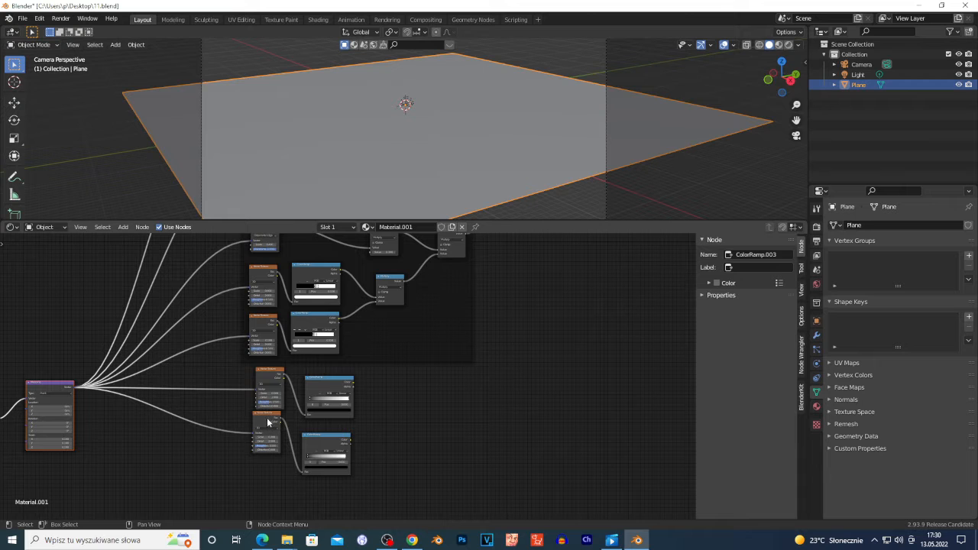
{"action": "left_click_drag", "start_coordinate": [270, 425], "coordinate": [262, 437]}
{"action": "left_click", "coordinate": [323, 393]}
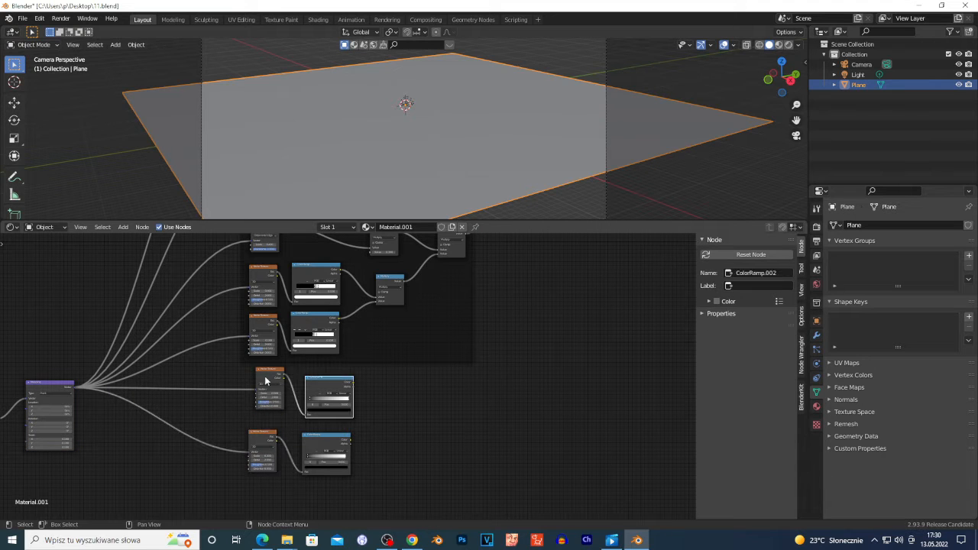
{"action": "left_click", "coordinate": [264, 440]}
Step: In the upper new ColorRamp, move the black stop to about 0.409 and the white stop inward to slightly past the middle
{"action": "scroll", "coordinate": [542, 400], "scroll_direction": "up", "scroll_amount": 5}
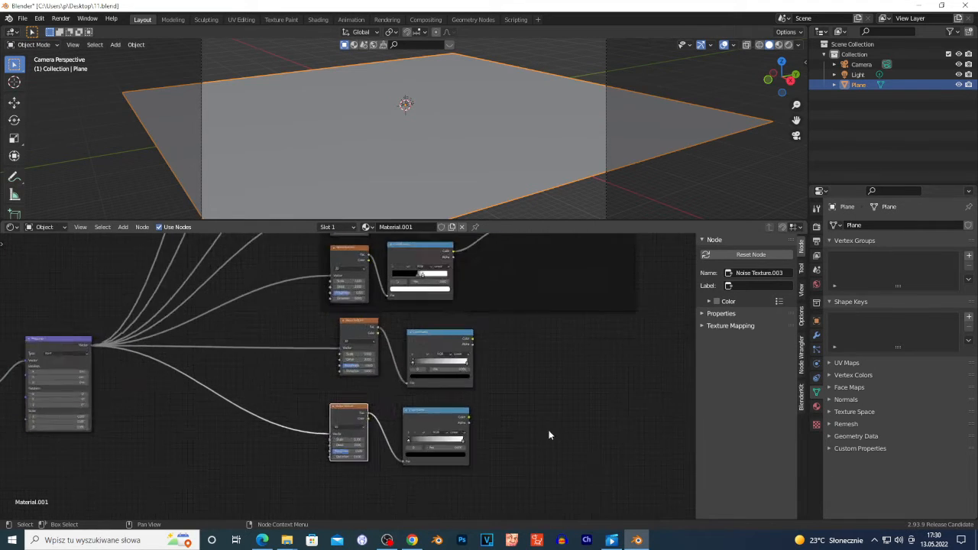
{"action": "scroll", "coordinate": [583, 418], "scroll_direction": "up", "scroll_amount": 4}
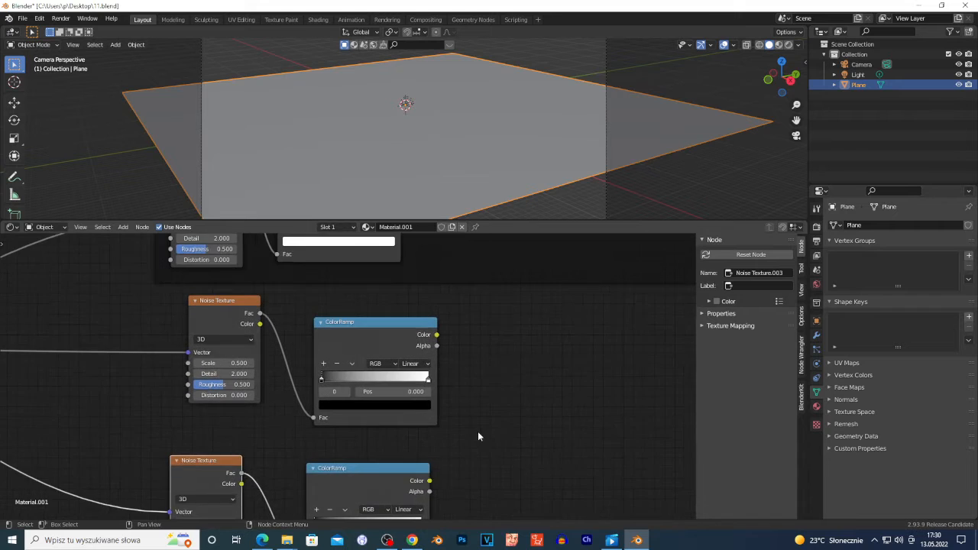
{"action": "left_click_drag", "start_coordinate": [315, 382], "coordinate": [368, 380]}
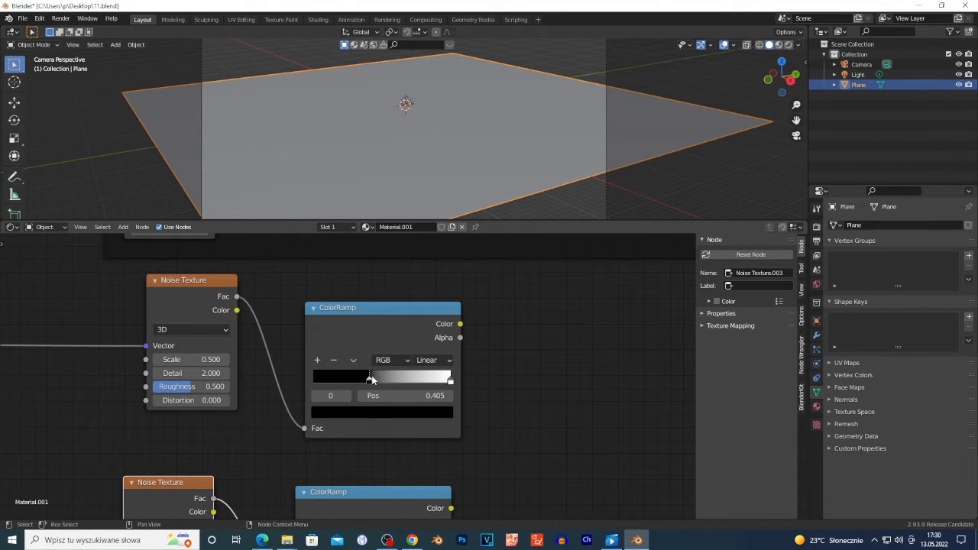
{"action": "left_click_drag", "start_coordinate": [450, 383], "coordinate": [370, 380]}
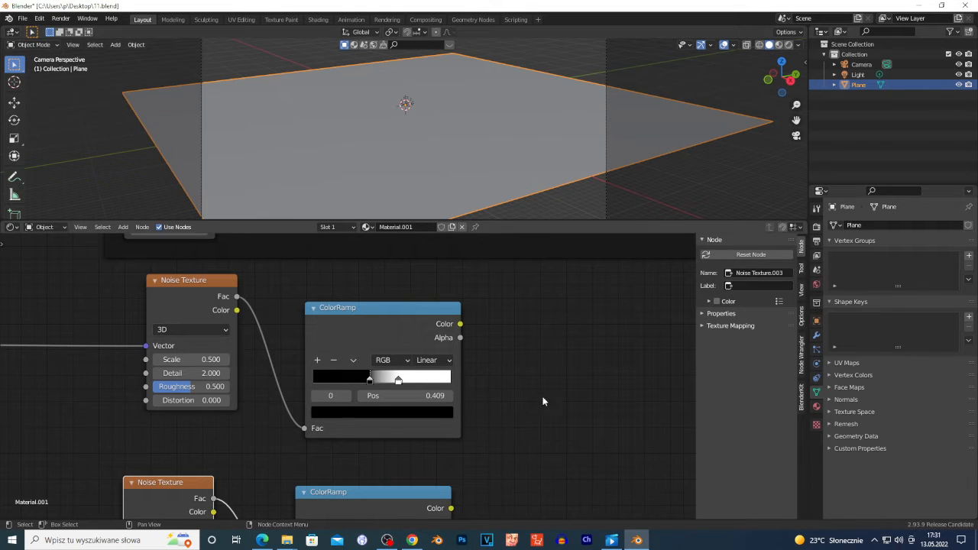
Step: In the lower new ColorRamp, move the black stop to just before the middle and the white stop to 0.636
{"action": "scroll", "coordinate": [543, 402], "scroll_direction": "down", "scroll_amount": 3}
{"action": "middle_click_drag", "start_coordinate": [527, 460], "coordinate": [541, 369]}
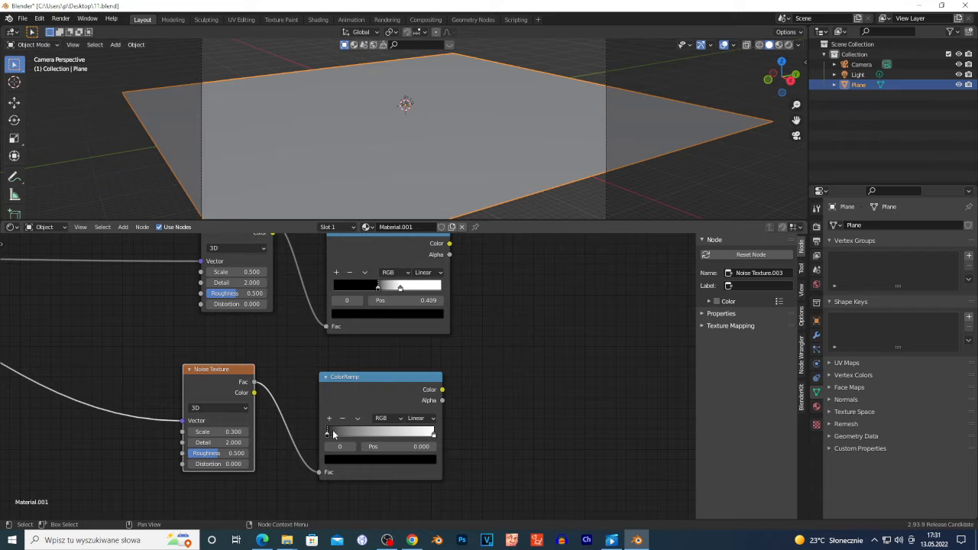
{"action": "left_click_drag", "start_coordinate": [333, 435], "coordinate": [376, 431]}
{"action": "left_click", "coordinate": [434, 435]}
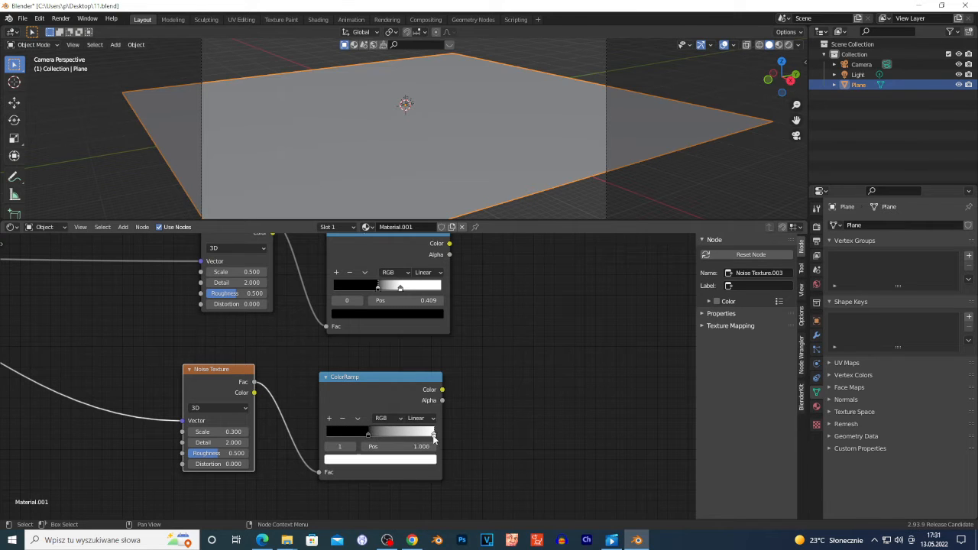
{"action": "left_click_drag", "start_coordinate": [434, 436], "coordinate": [395, 435]}
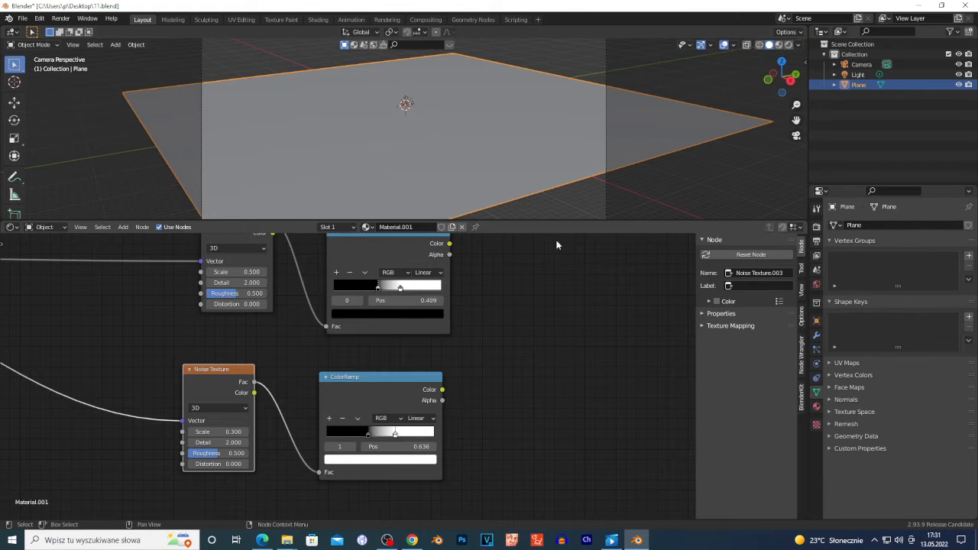
Step: Add a Voronoi Texture node below the lower new Noise Texture and link Mapping's Vector output to it
{"action": "scroll", "coordinate": [450, 420], "scroll_direction": "down", "scroll_amount": 3}
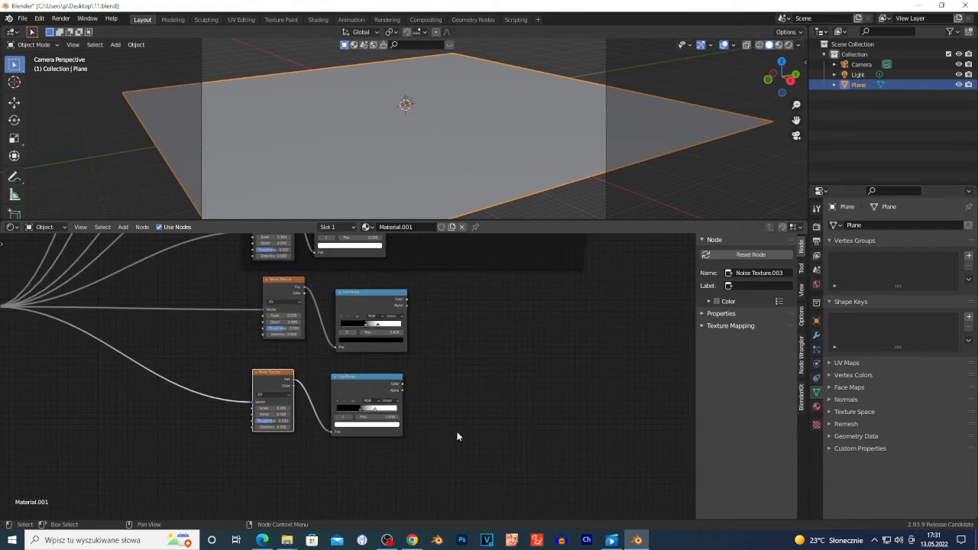
{"action": "scroll", "coordinate": [451, 421], "scroll_direction": "down", "scroll_amount": 2}
{"action": "scroll", "coordinate": [422, 440], "scroll_direction": "up", "scroll_amount": 4}
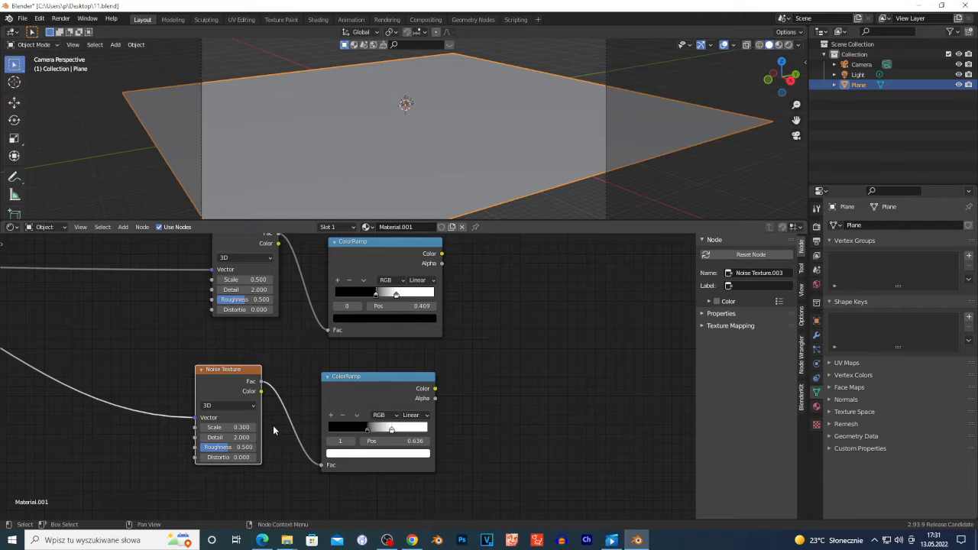
{"action": "scroll", "coordinate": [290, 439], "scroll_direction": "down", "scroll_amount": 4}
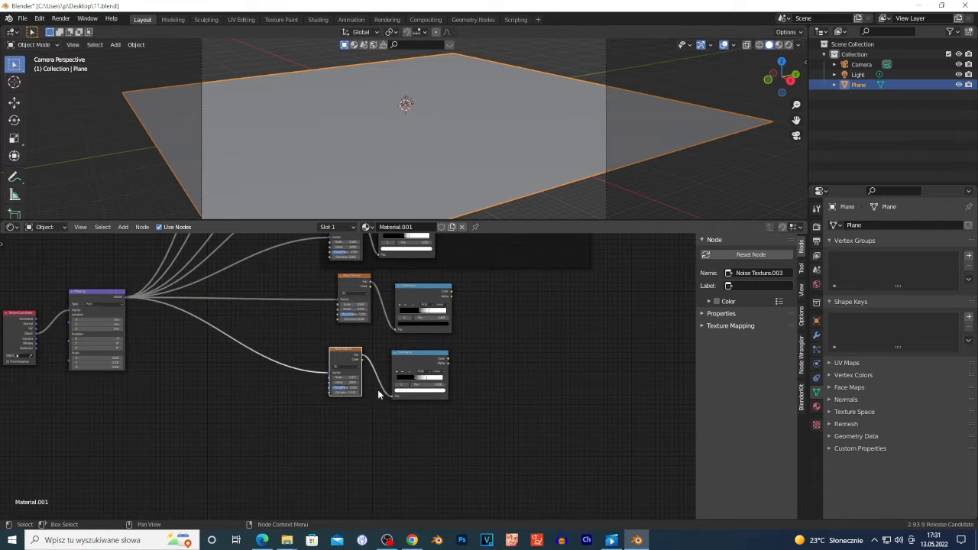
{"action": "middle_click_drag", "start_coordinate": [410, 442], "coordinate": [405, 418]}
{"action": "key", "text": "shift+a"}
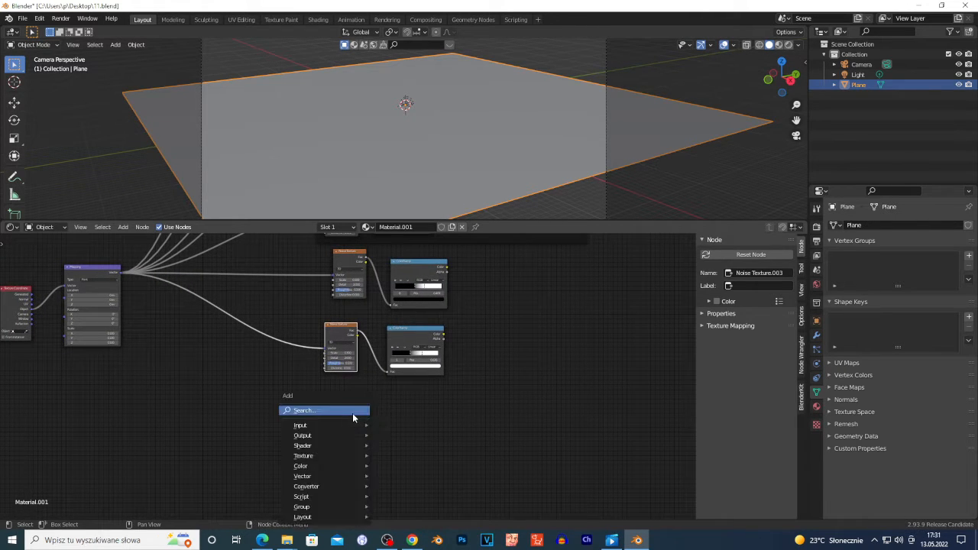
{"action": "mouse_move", "coordinate": [334, 454]}
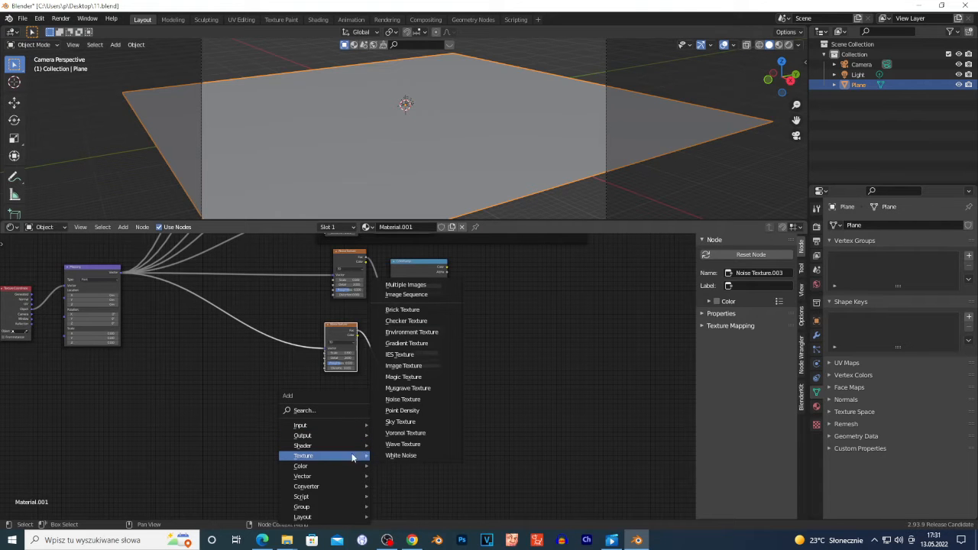
{"action": "left_click", "coordinate": [427, 437]}
{"action": "left_click", "coordinate": [327, 399]}
{"action": "scroll", "coordinate": [328, 399], "scroll_direction": "up", "scroll_amount": 2}
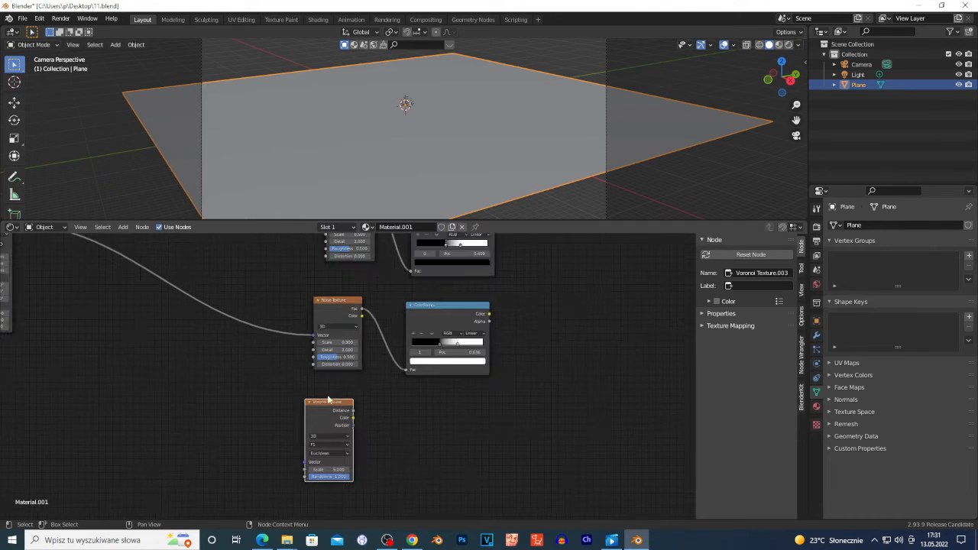
{"action": "scroll", "coordinate": [122, 344], "scroll_direction": "down", "scroll_amount": 3}
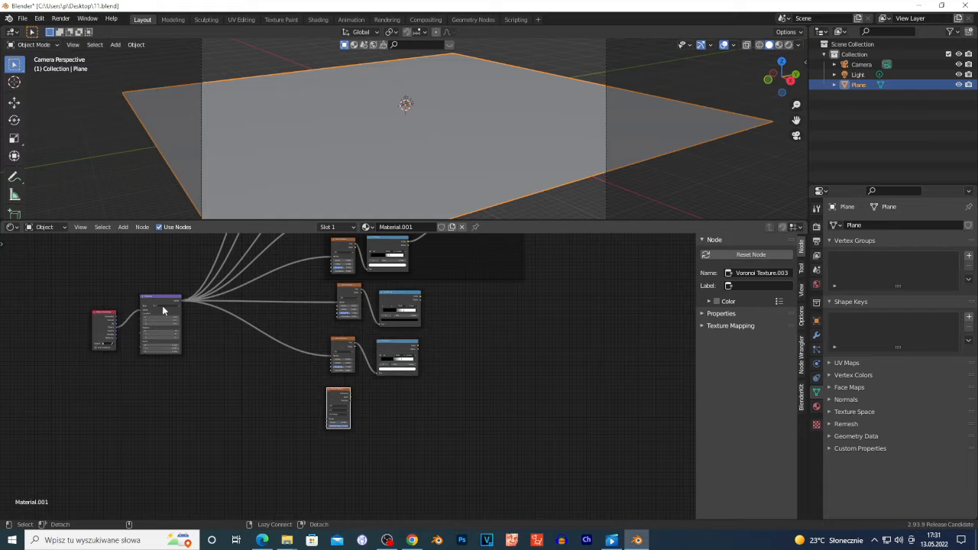
{"action": "right_click_drag", "start_coordinate": [162, 306], "coordinate": [340, 409], "text": "alt"}
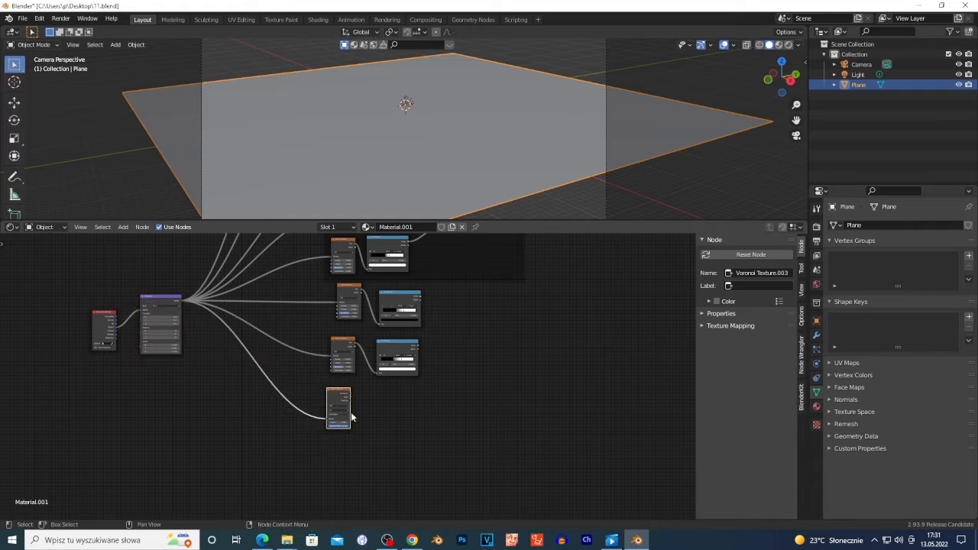
Step: Add a Math node beside the new Voronoi Texture
{"action": "scroll", "coordinate": [410, 443], "scroll_direction": "up", "scroll_amount": 1}
{"action": "scroll", "coordinate": [409, 442], "scroll_direction": "up", "scroll_amount": 2}
{"action": "scroll", "coordinate": [393, 422], "scroll_direction": "up", "scroll_amount": 1}
{"action": "scroll", "coordinate": [429, 437], "scroll_direction": "up", "scroll_amount": 1}
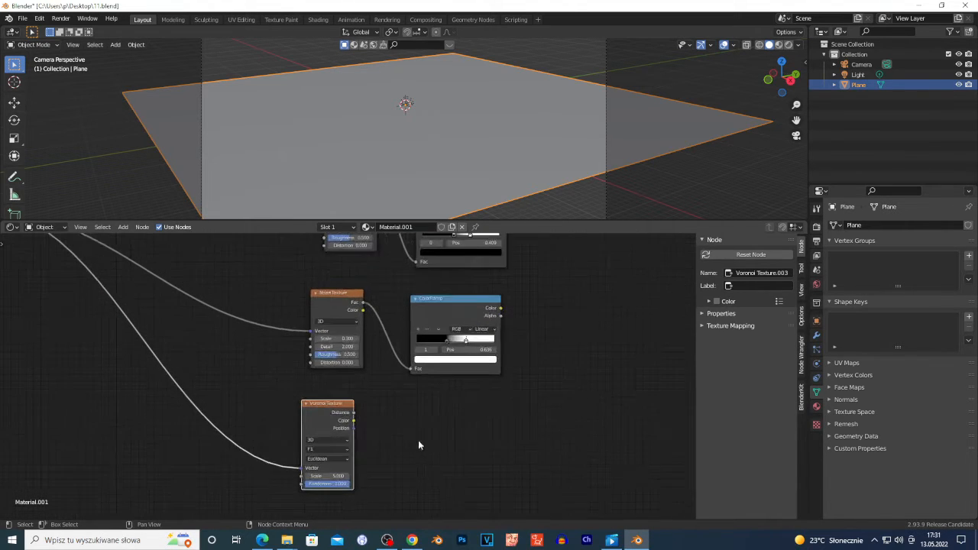
{"action": "scroll", "coordinate": [419, 440], "scroll_direction": "up", "scroll_amount": 1}
{"action": "scroll", "coordinate": [381, 415], "scroll_direction": "up", "scroll_amount": 3}
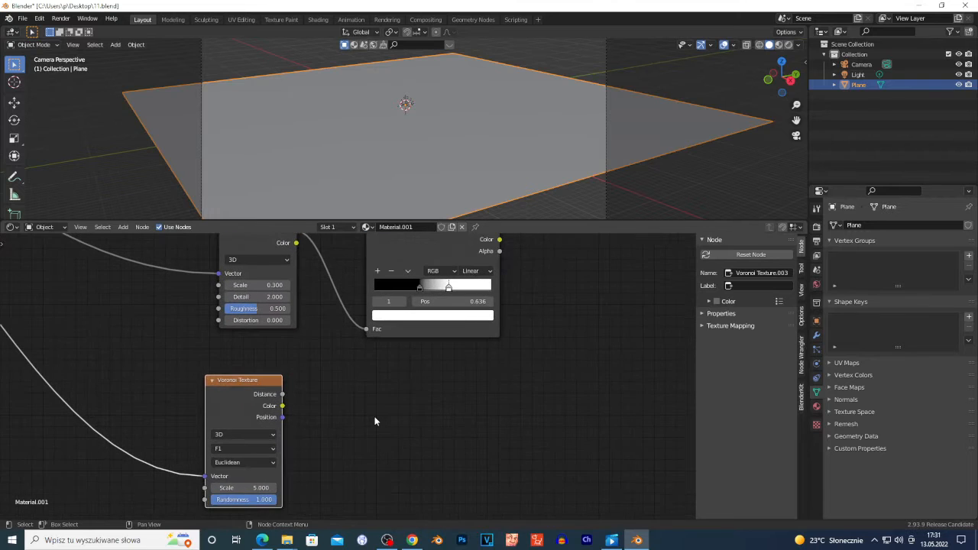
{"action": "key", "text": "shift+a"}
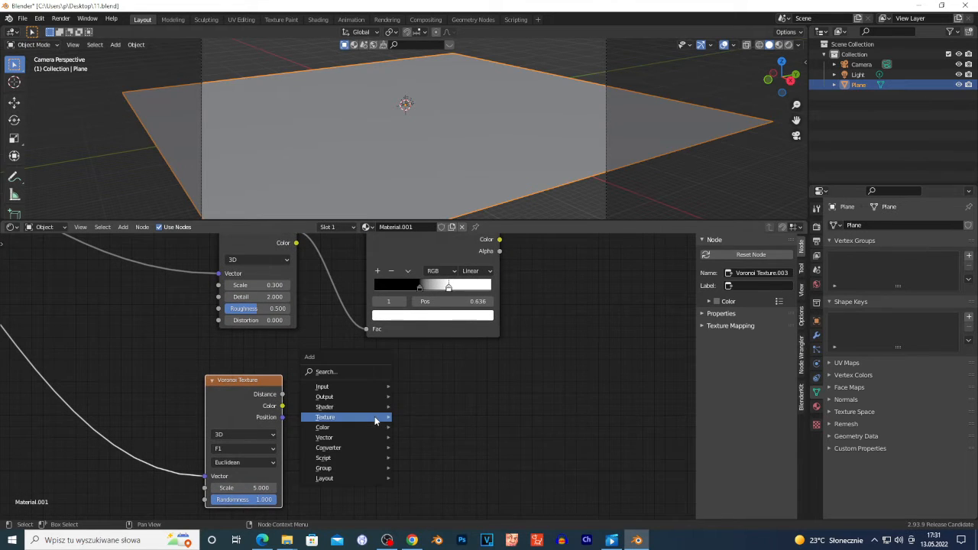
{"action": "left_click", "coordinate": [349, 373]}
{"action": "type", "text": "MA"}
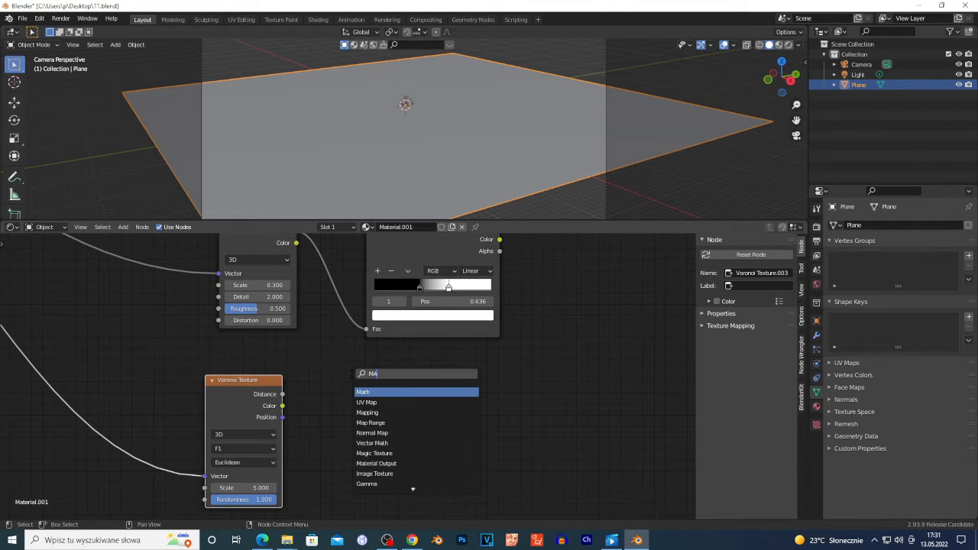
{"action": "left_click", "coordinate": [380, 393]}
{"action": "left_click", "coordinate": [399, 431]}
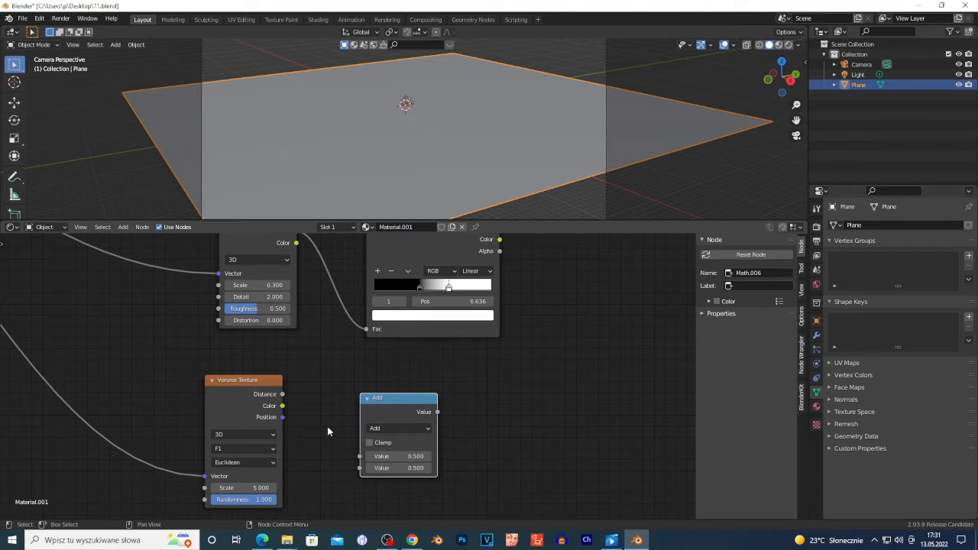
Step: Move the new Voronoi Texture closer to the Math node, set its Scale to 1 and its feature output to Distance to Edge
{"action": "scroll", "coordinate": [336, 436], "scroll_direction": "up", "scroll_amount": 2}
{"action": "left_click_drag", "start_coordinate": [230, 418], "coordinate": [284, 386]}
{"action": "scroll", "coordinate": [299, 471], "scroll_direction": "up", "scroll_amount": 1}
{"action": "left_click", "coordinate": [290, 490]}
{"action": "type", "text": "5.0"}
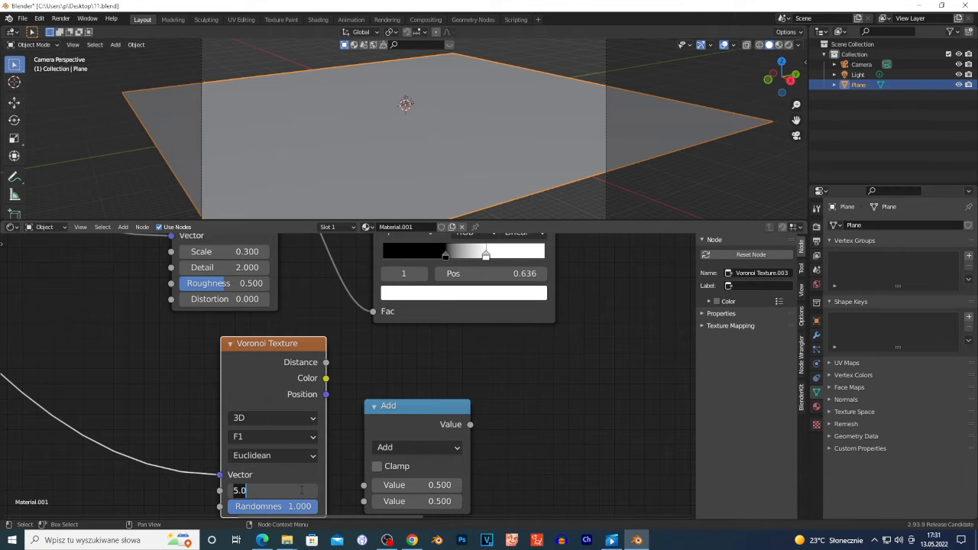
{"action": "type", "text": "1"}
{"action": "key", "text": "Return"}
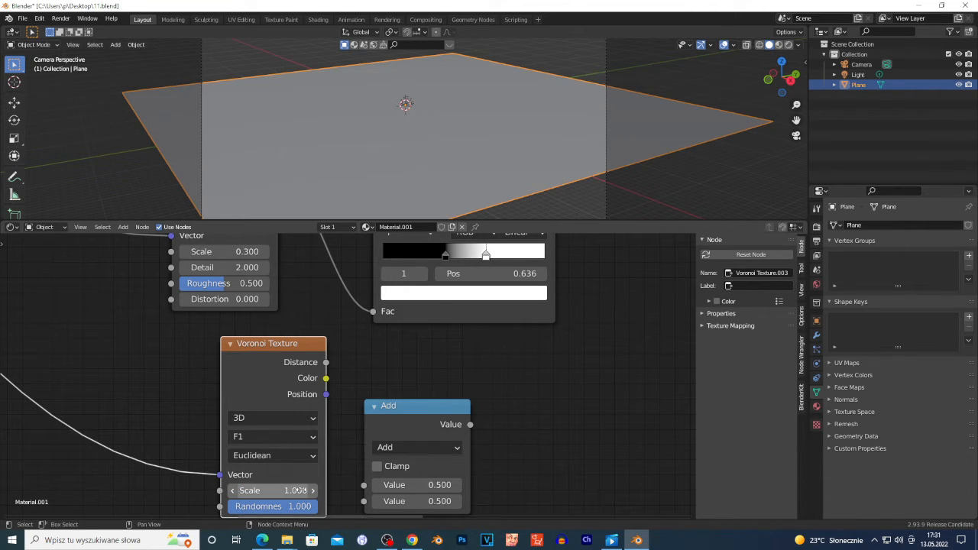
{"action": "left_click", "coordinate": [248, 435]}
{"action": "left_click", "coordinate": [266, 368]}
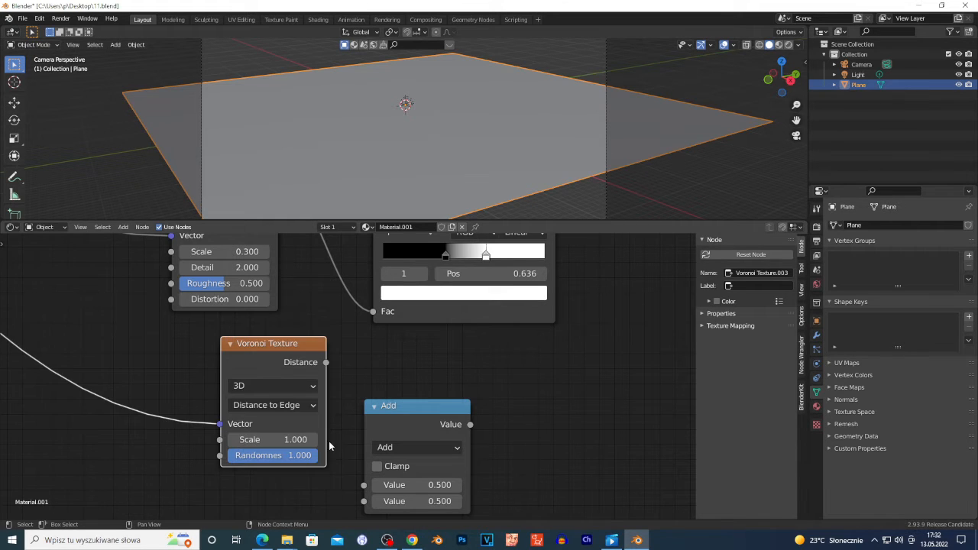
Step: Align the Math node with the Voronoi Texture, link Distance to its first Value, and set it to Multiply by 0.1
{"action": "left_click_drag", "start_coordinate": [401, 423], "coordinate": [409, 368]}
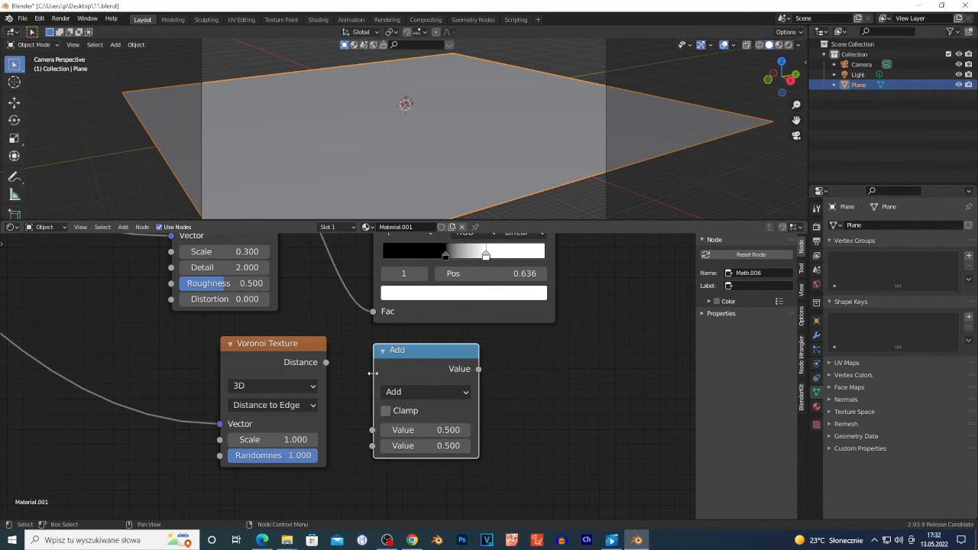
{"action": "left_click_drag", "start_coordinate": [325, 363], "coordinate": [372, 430]}
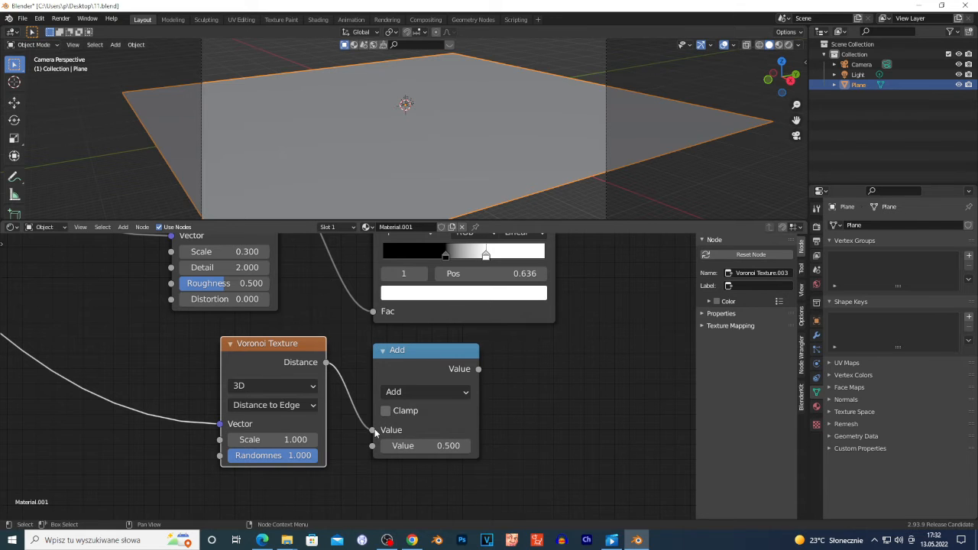
{"action": "left_click", "coordinate": [399, 392]}
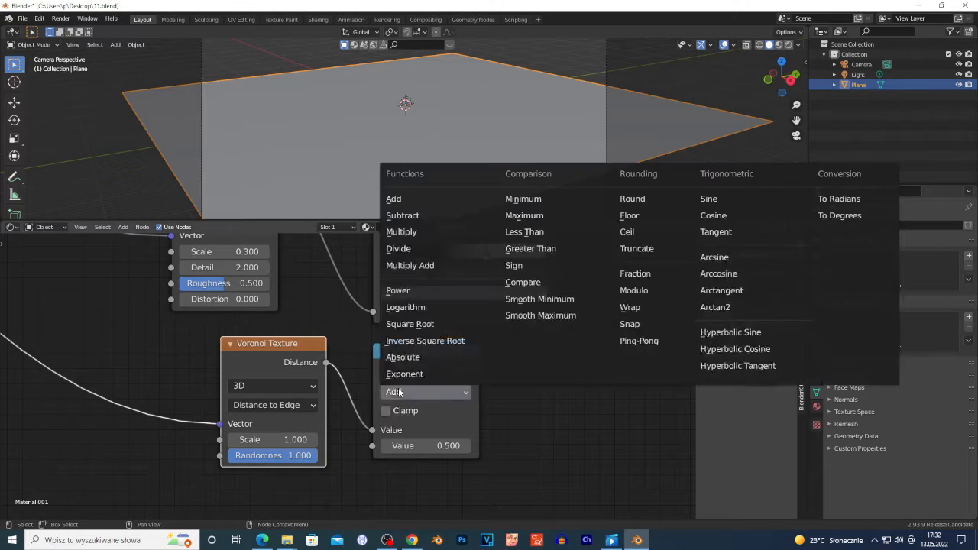
{"action": "left_click", "coordinate": [416, 237]}
{"action": "left_click", "coordinate": [411, 447]}
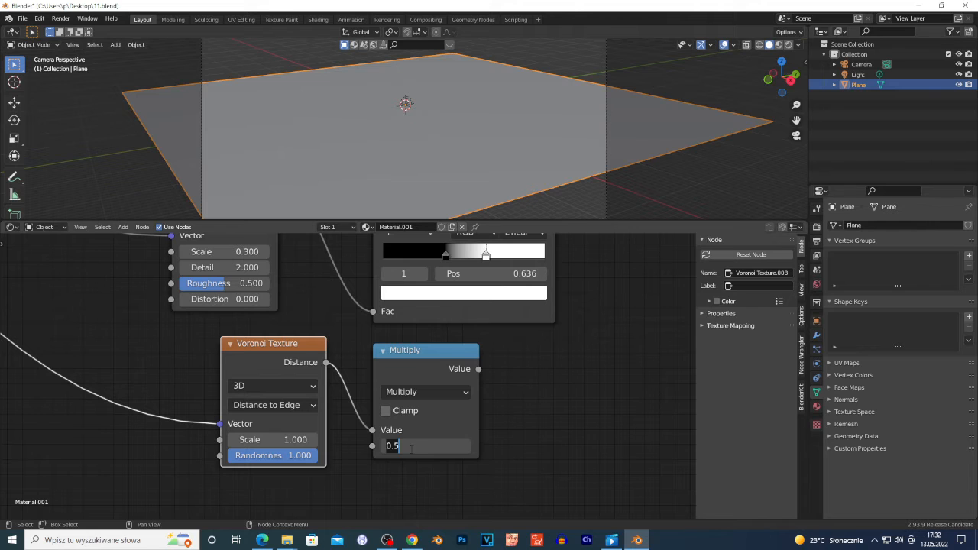
{"action": "type", "text": "0.1"}
{"action": "key", "text": "Return"}
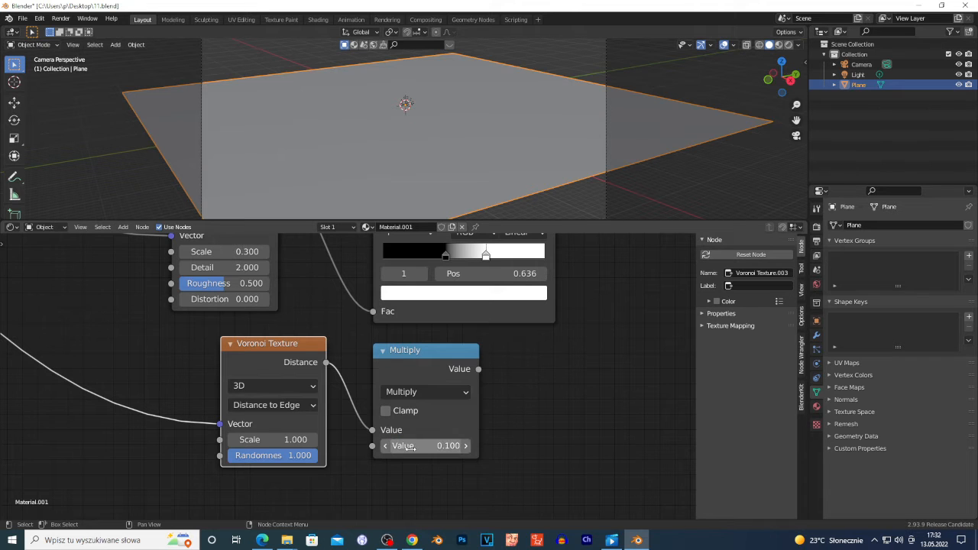
Step: Move the Multiply node and its Voronoi Texture lower, leaving space beneath the Noise Texture and ColorRamp pairs
{"action": "scroll", "coordinate": [350, 374], "scroll_direction": "down", "scroll_amount": 5}
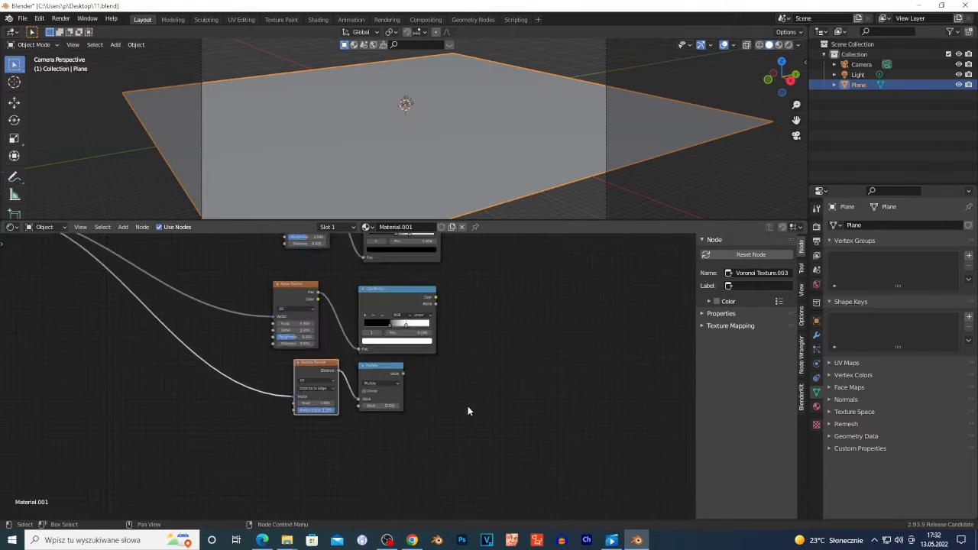
{"action": "left_click_drag", "start_coordinate": [374, 379], "coordinate": [417, 402]}
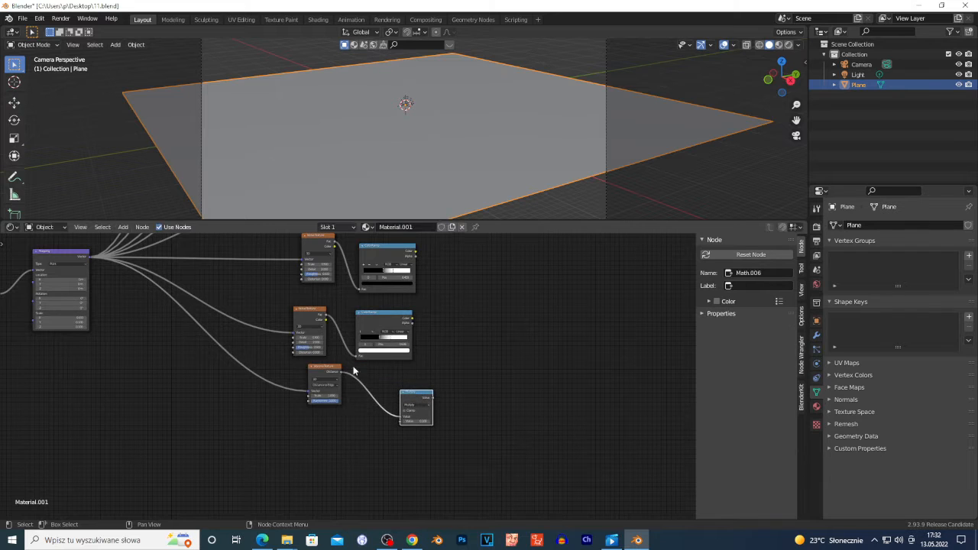
{"action": "left_click_drag", "start_coordinate": [317, 375], "coordinate": [296, 389]}
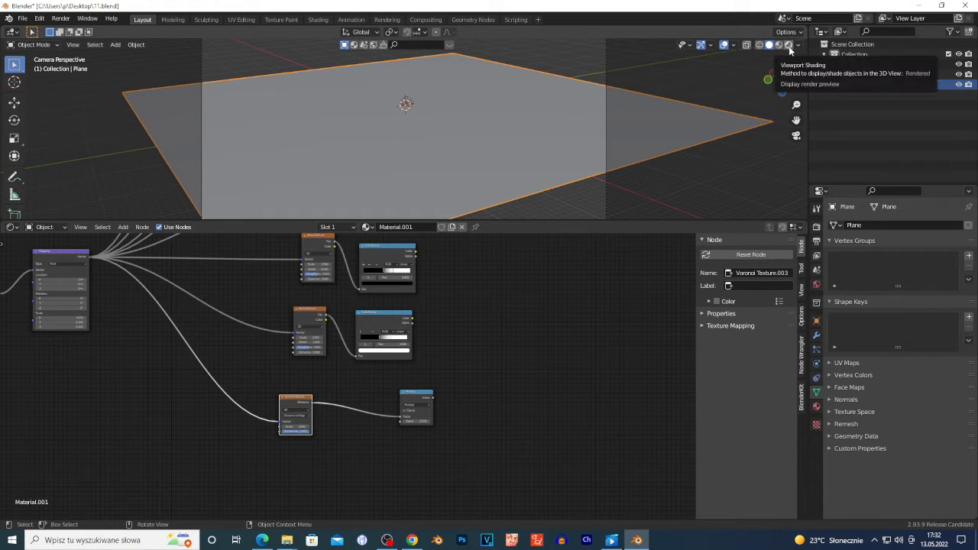
{"action": "scroll", "coordinate": [546, 365], "scroll_direction": "down", "scroll_amount": 3}
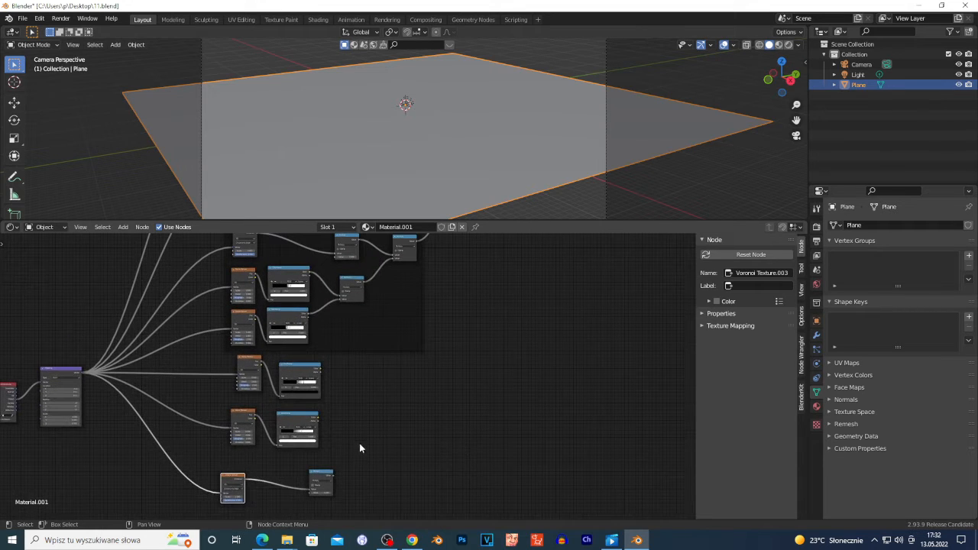
{"action": "key", "text": "shift+a"}
{"action": "left_click_drag", "start_coordinate": [316, 472], "coordinate": [294, 466]}
Step: Add a Math node set to Add beside the two new ColorRamps and link both ramps to its inputs
{"action": "key", "text": "shift+a"}
{"action": "mouse_move", "coordinate": [375, 426]}
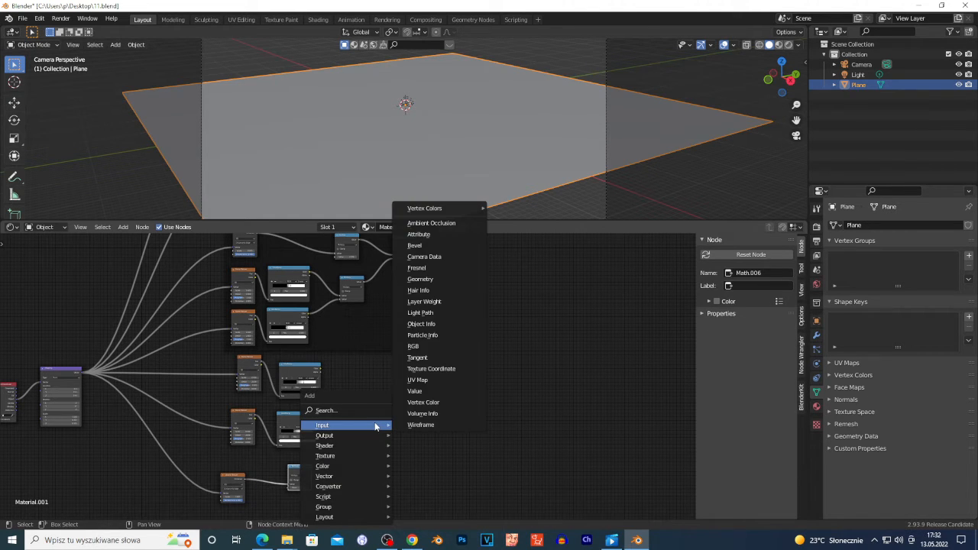
{"action": "left_click", "coordinate": [327, 411]}
{"action": "type", "text": "MA"}
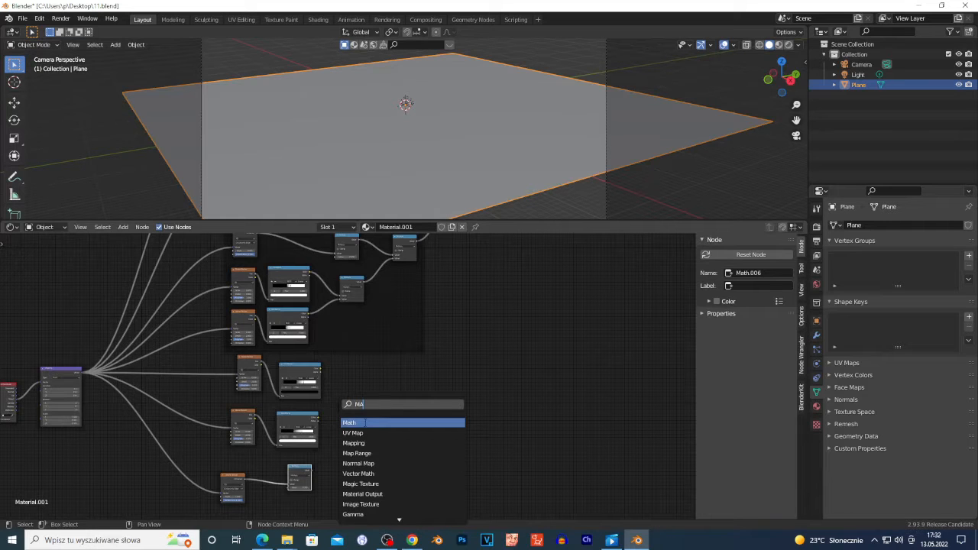
{"action": "key", "text": "Return"}
{"action": "left_click", "coordinate": [388, 386]}
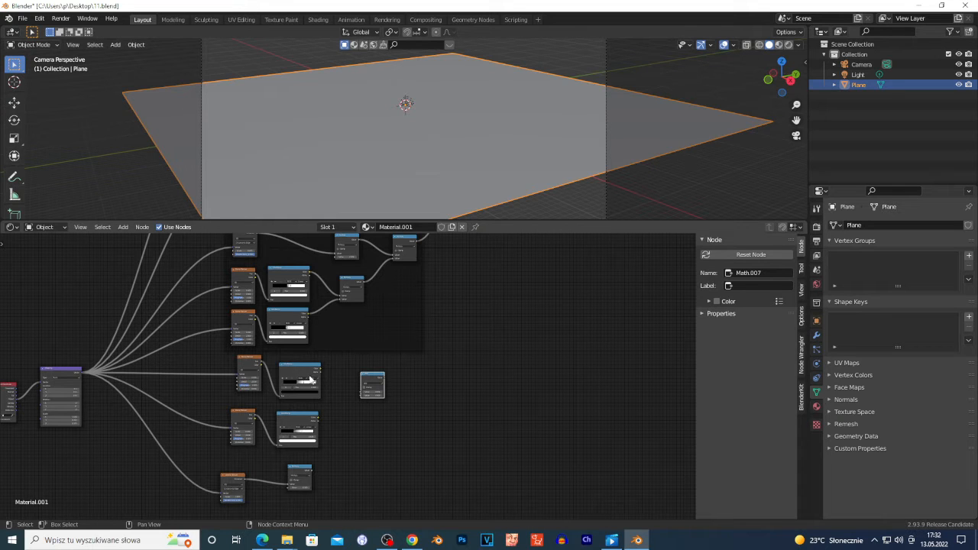
{"action": "right_click_drag", "start_coordinate": [311, 380], "coordinate": [374, 398], "text": "alt"}
{"action": "key", "text": "shift+a"}
{"action": "mouse_move", "coordinate": [384, 449]}
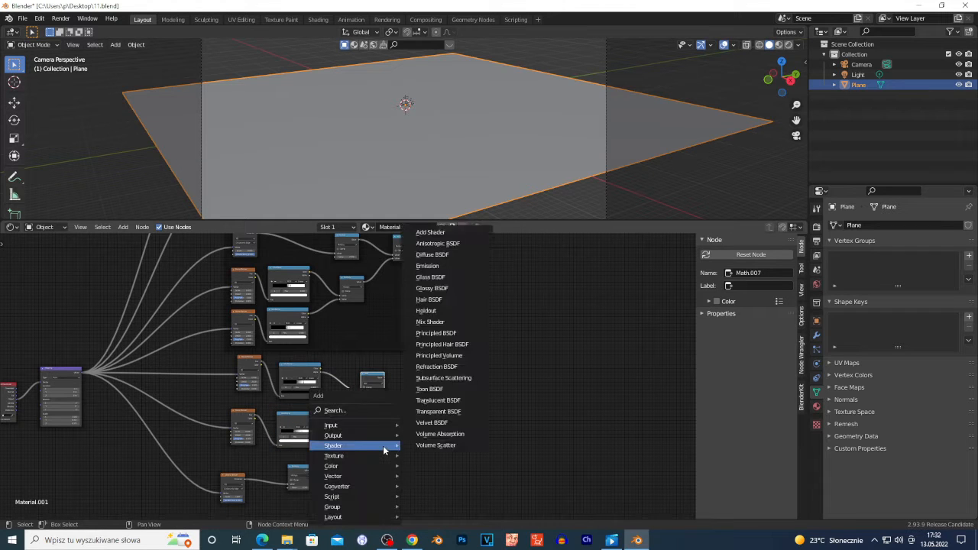
{"action": "key", "text": "Escape"}
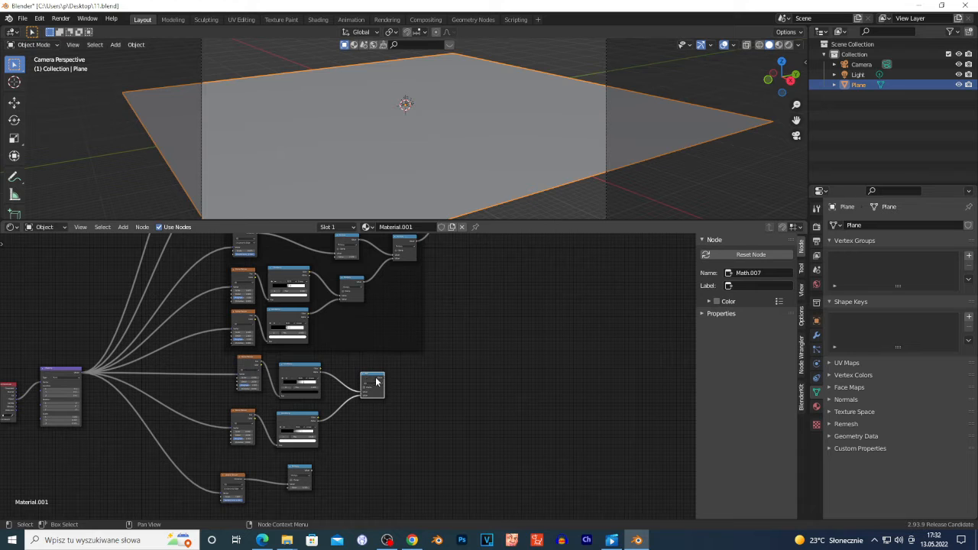
Step: Duplicate the new Add node, place the copy beyond it, and link the Multiply node's Value output to the copy
{"action": "key", "text": "shift+d"}
{"action": "left_click", "coordinate": [420, 403]}
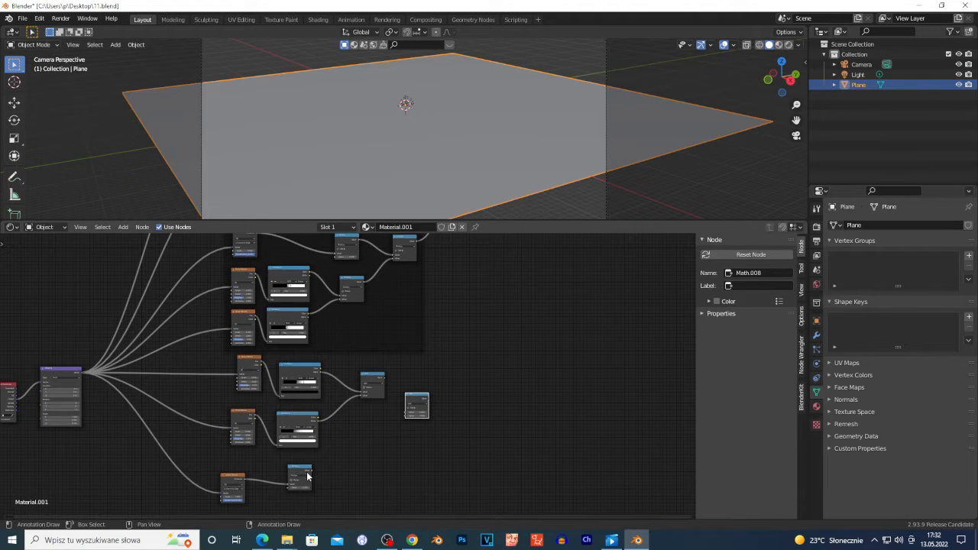
{"action": "right_click_drag", "start_coordinate": [305, 478], "coordinate": [416, 407], "text": "alt"}
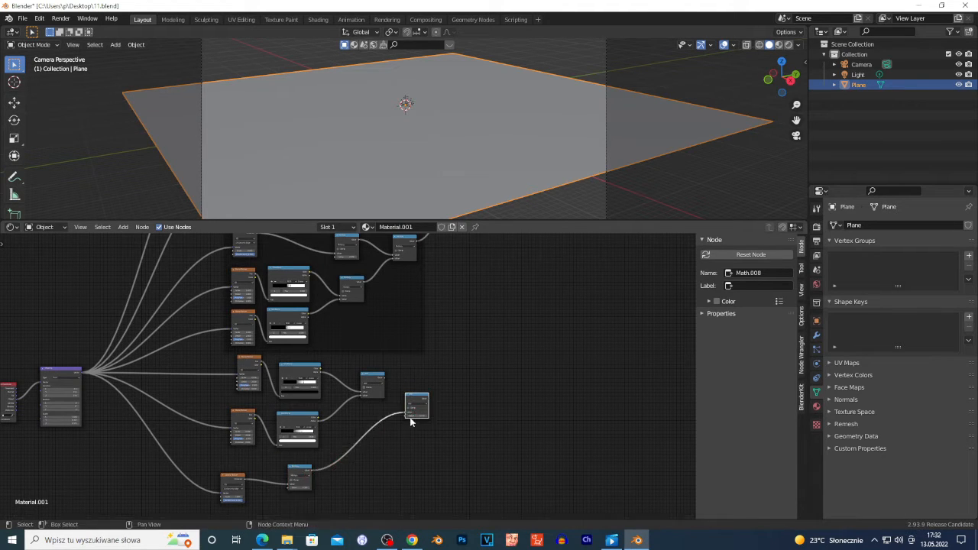
Step: Link the first Add node into the second Add node, and space out both Add nodes, the Voronoi Texture and its Multiply node
{"action": "right_click_drag", "start_coordinate": [373, 384], "coordinate": [419, 414], "text": "alt"}
{"action": "left_click", "coordinate": [372, 399]}
{"action": "left_click_drag", "start_coordinate": [372, 398], "coordinate": [355, 409]}
{"action": "left_click_drag", "start_coordinate": [412, 399], "coordinate": [425, 385]}
{"action": "left_click_drag", "start_coordinate": [233, 486], "coordinate": [231, 480]}
{"action": "left_click_drag", "start_coordinate": [296, 469], "coordinate": [308, 466]}
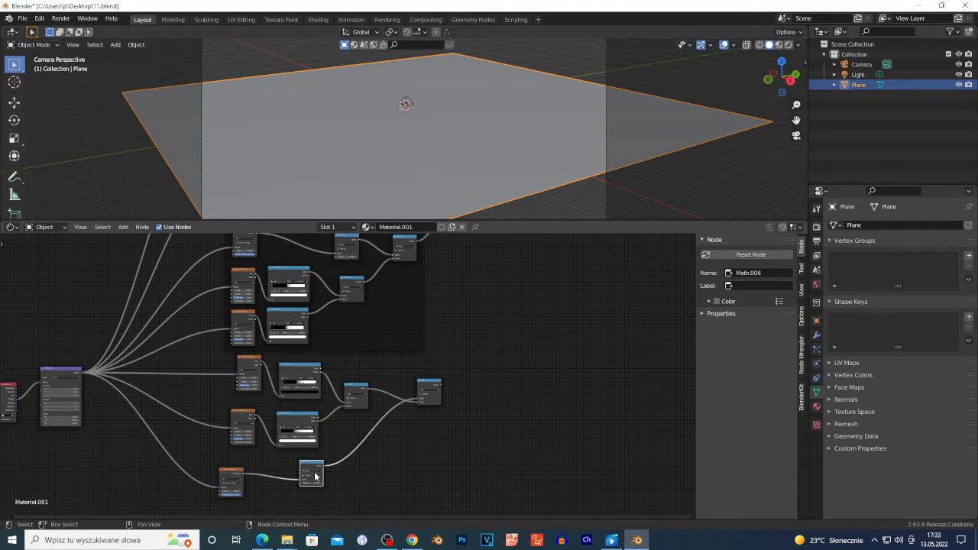
{"action": "middle_click_drag", "start_coordinate": [411, 446], "coordinate": [350, 428]}
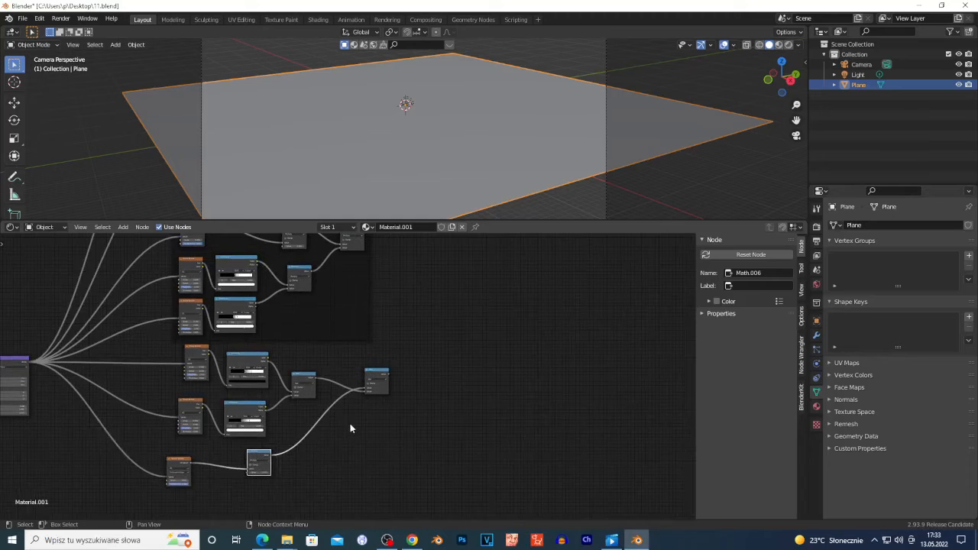
{"action": "mouse_move", "coordinate": [375, 388]}
{"action": "left_mouse_down"}
{"action": "mouse_move", "coordinate": [400, 406]}
{"action": "mouse_move", "coordinate": [393, 384]}
{"action": "left_mouse_up"}
Step: Change both new Add nodes, the one joining the two ColorRamps and the one after it, to Multiply
{"action": "scroll", "coordinate": [327, 428], "scroll_direction": "up", "scroll_amount": 1}
{"action": "scroll", "coordinate": [328, 428], "scroll_direction": "up", "scroll_amount": 6}
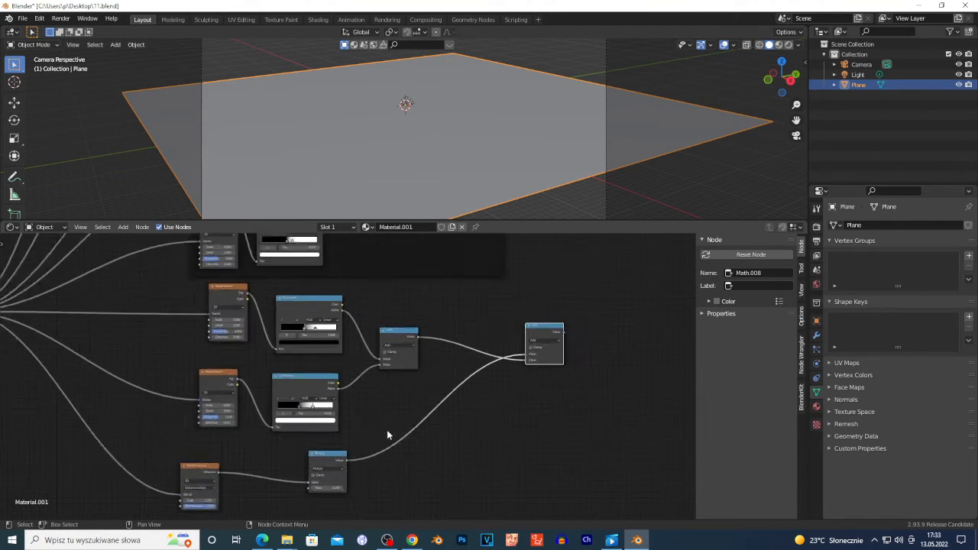
{"action": "middle_click_drag", "start_coordinate": [501, 393], "coordinate": [426, 420]}
{"action": "scroll", "coordinate": [437, 371], "scroll_direction": "up", "scroll_amount": 4}
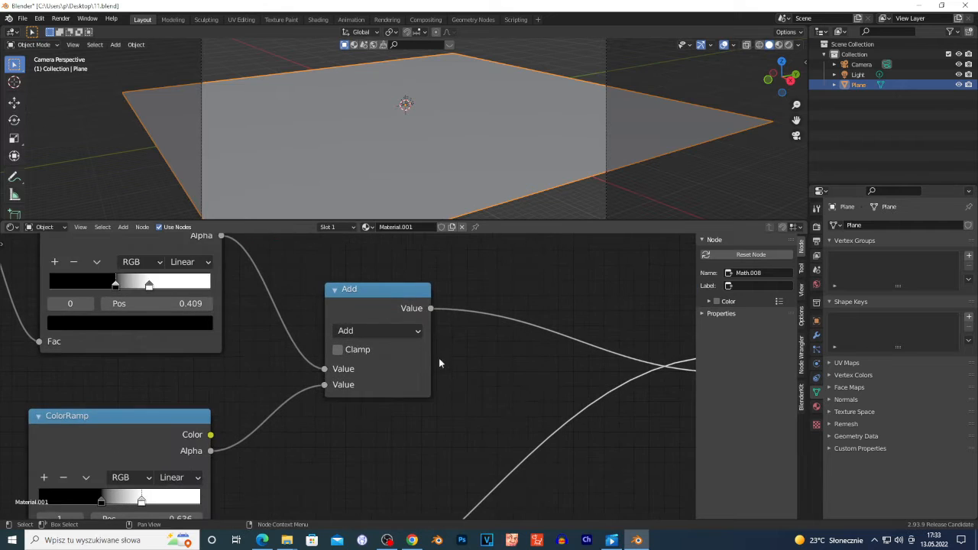
{"action": "scroll", "coordinate": [425, 376], "scroll_direction": "down", "scroll_amount": 5}
{"action": "left_click", "coordinate": [358, 346]}
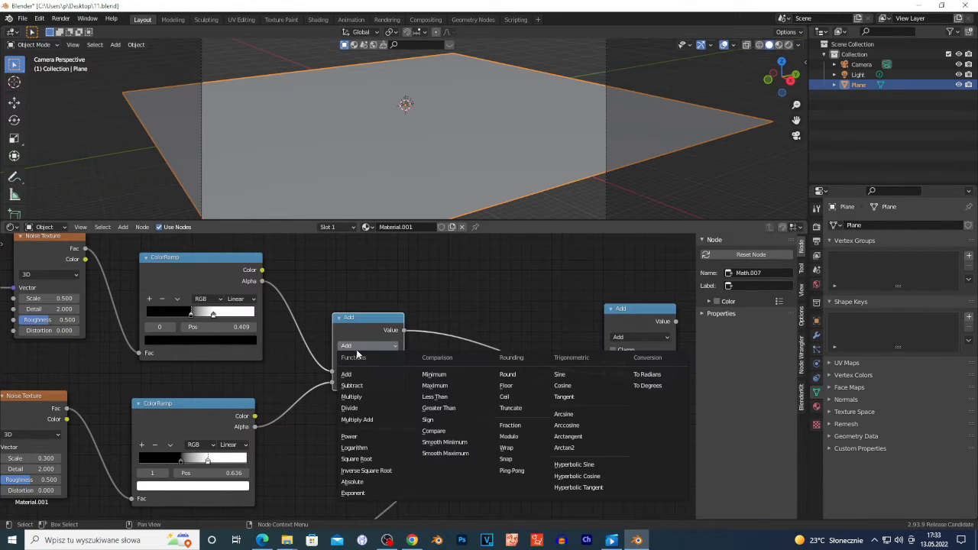
{"action": "left_click", "coordinate": [367, 396]}
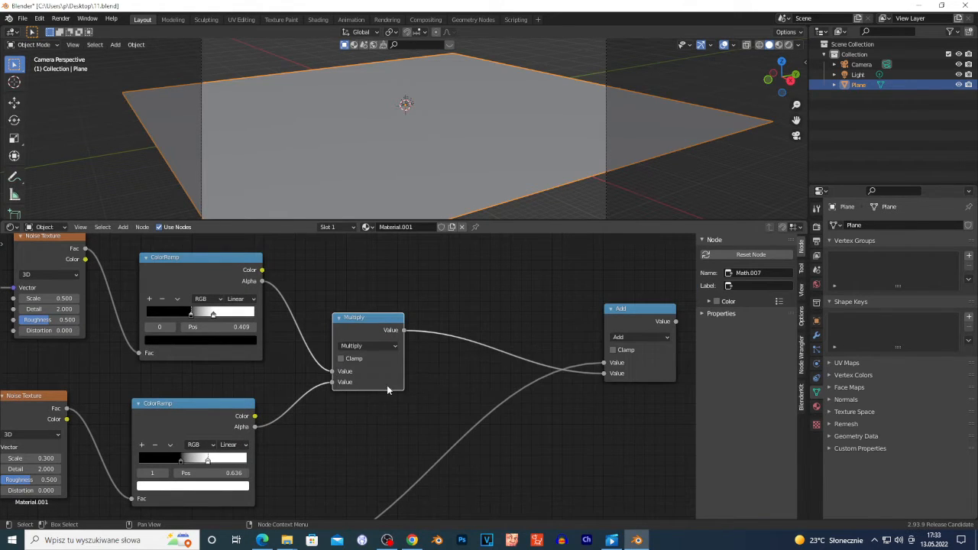
{"action": "left_click", "coordinate": [359, 346]}
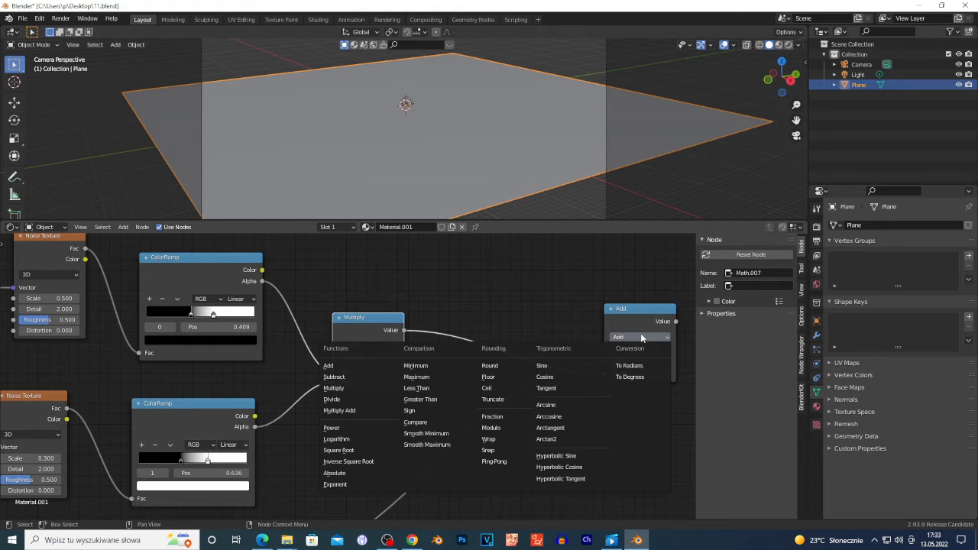
{"action": "left_click", "coordinate": [338, 390]}
Step: Align the Voronoi Texture beneath the Noise Textures and move the group's final Multiply node slightly closer to the others
{"action": "scroll", "coordinate": [343, 431], "scroll_direction": "down", "scroll_amount": 4}
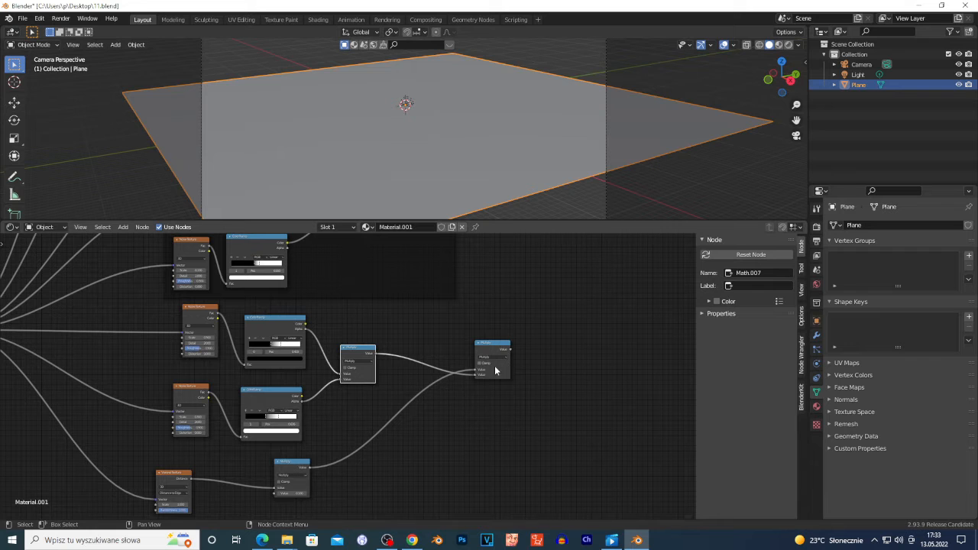
{"action": "left_click_drag", "start_coordinate": [172, 480], "coordinate": [187, 467]}
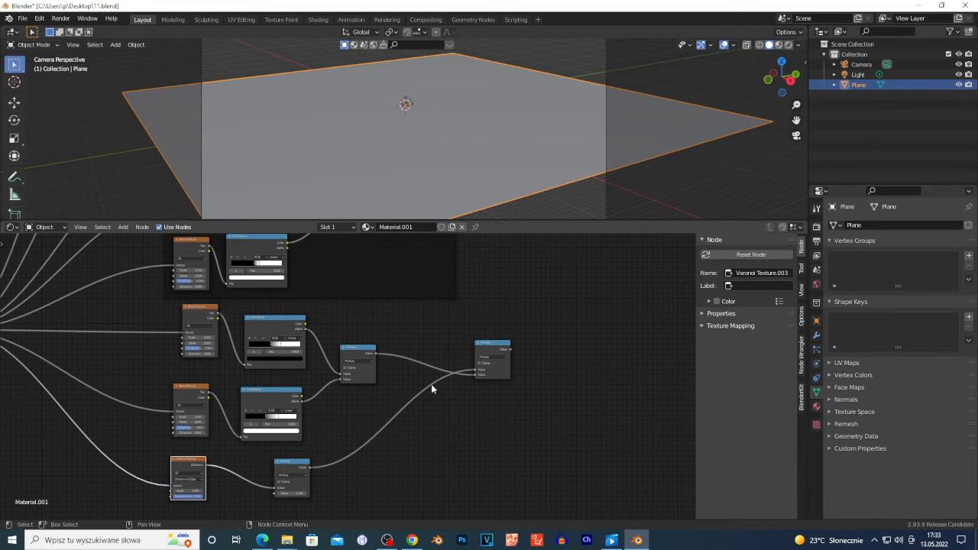
{"action": "left_click_drag", "start_coordinate": [503, 377], "coordinate": [488, 374]}
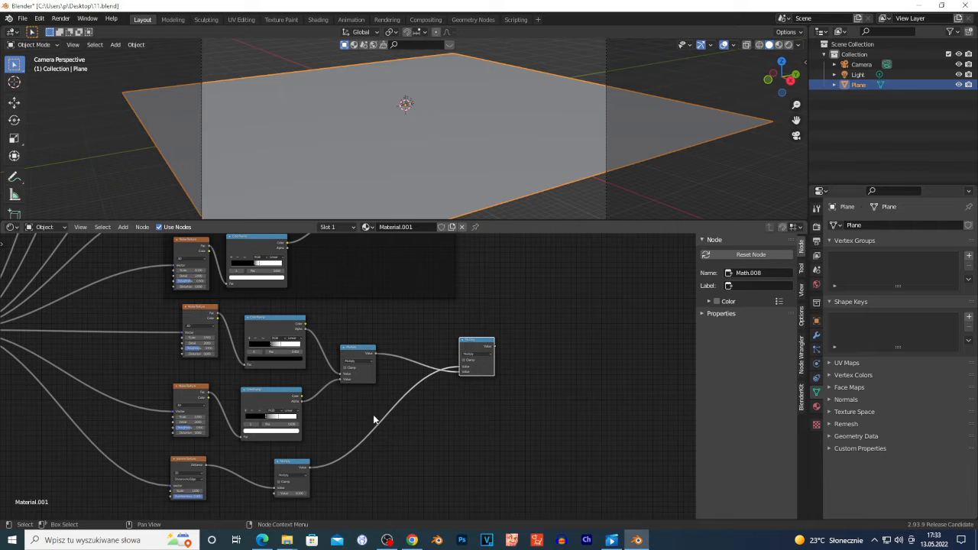
Step: Move the Displacement and Material Output nodes lower and farther out, and place the Math node joining the two framed groups ahead of them
{"action": "scroll", "coordinate": [489, 415], "scroll_direction": "down", "scroll_amount": 5}
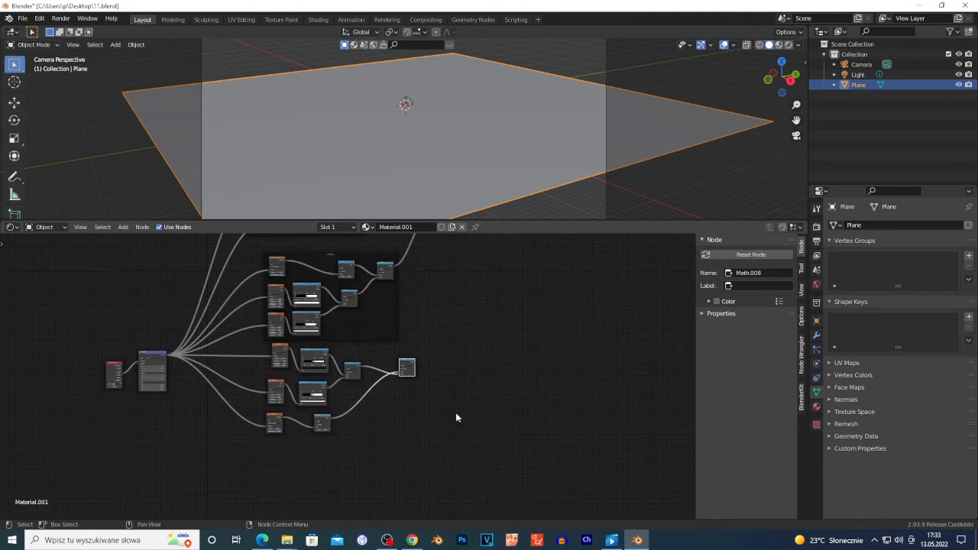
{"action": "middle_click_drag", "start_coordinate": [497, 402], "coordinate": [343, 439]}
{"action": "scroll", "coordinate": [343, 439], "scroll_direction": "down", "scroll_amount": 8}
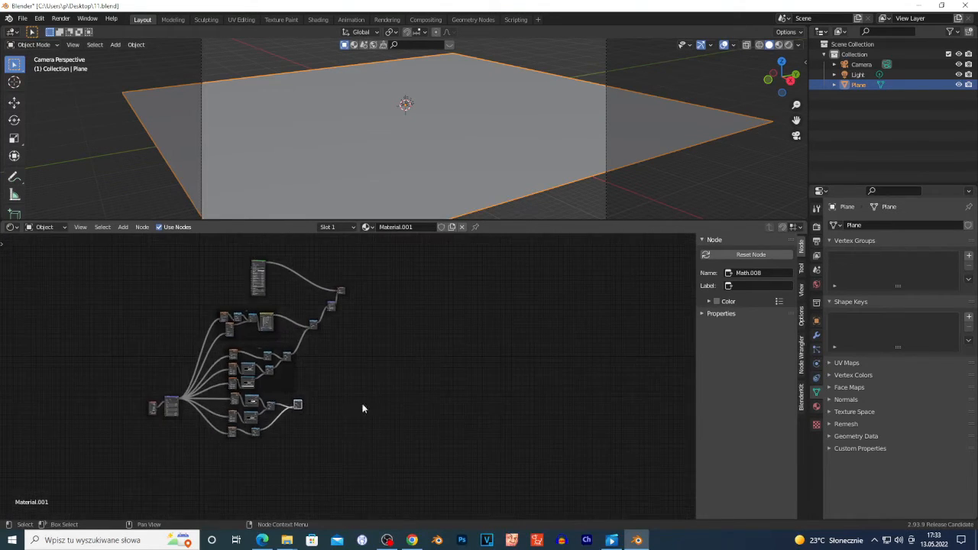
{"action": "left_click_drag", "start_coordinate": [362, 298], "coordinate": [341, 313]}
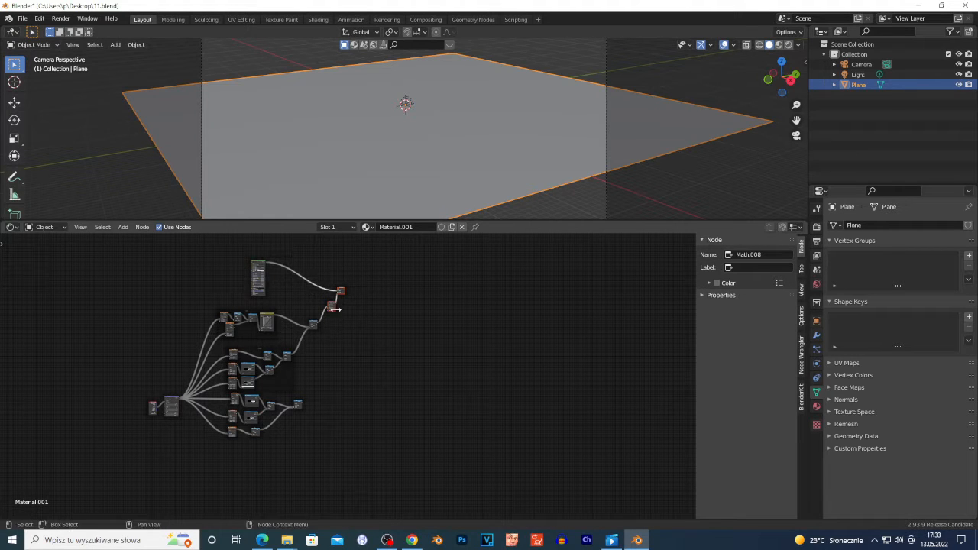
{"action": "left_click_drag", "start_coordinate": [331, 303], "coordinate": [410, 396]}
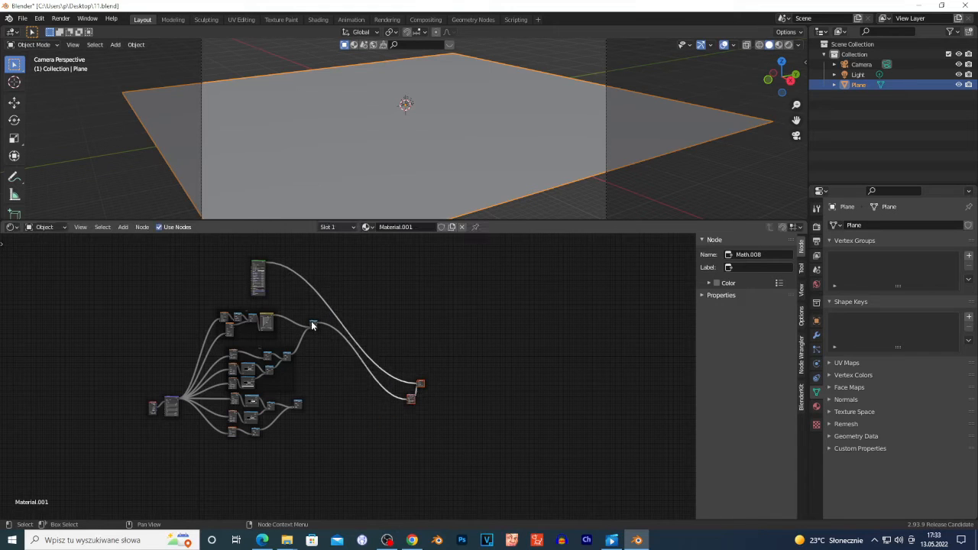
{"action": "left_click_drag", "start_coordinate": [311, 321], "coordinate": [322, 385]}
{"action": "scroll", "coordinate": [365, 415], "scroll_direction": "up", "scroll_amount": 3}
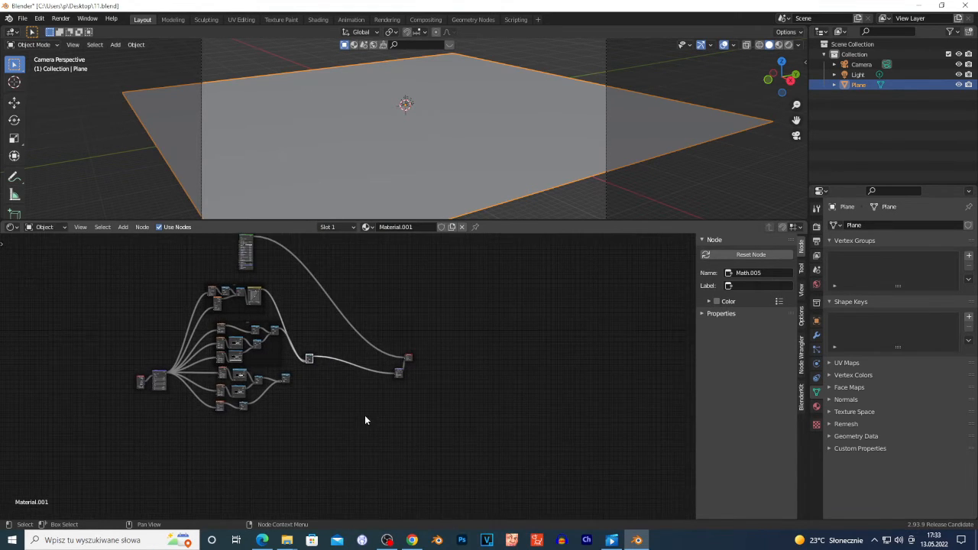
{"action": "middle_click_drag", "start_coordinate": [291, 433], "coordinate": [454, 458]}
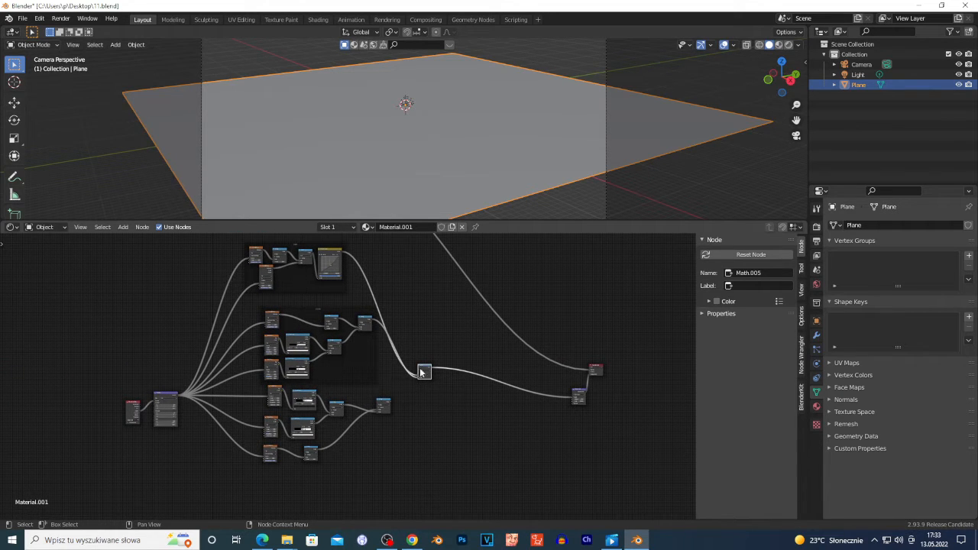
{"action": "left_click_drag", "start_coordinate": [424, 371], "coordinate": [462, 320]}
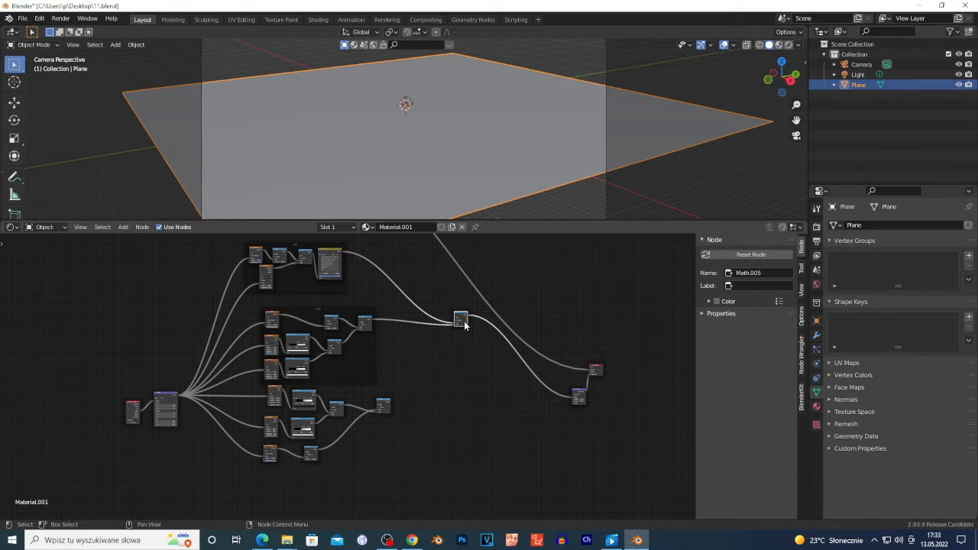
{"action": "middle_click_drag", "start_coordinate": [496, 417], "coordinate": [415, 418]}
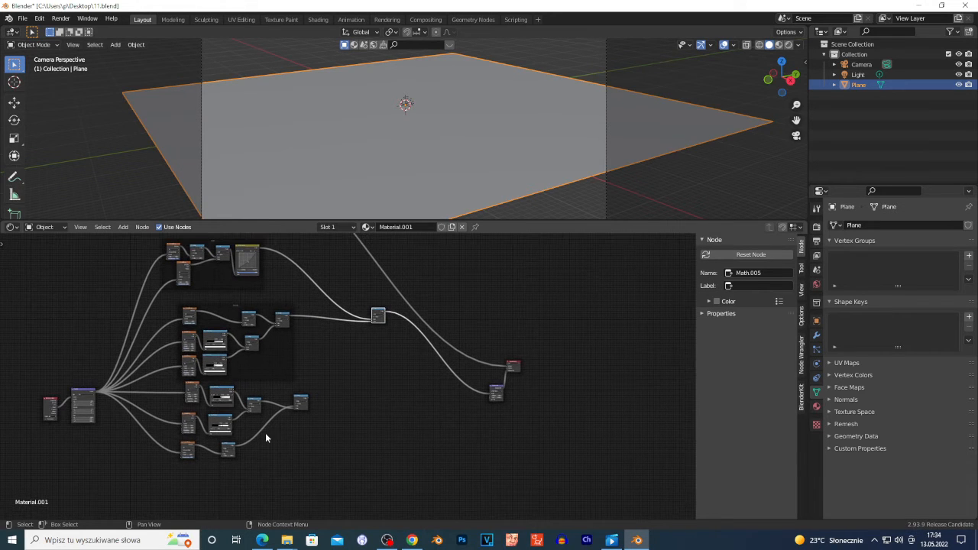
Step: Align the unframed group's upper Noise Texture above the lower one, and select all nodes of that group
{"action": "left_click_drag", "start_coordinate": [192, 390], "coordinate": [188, 400]}
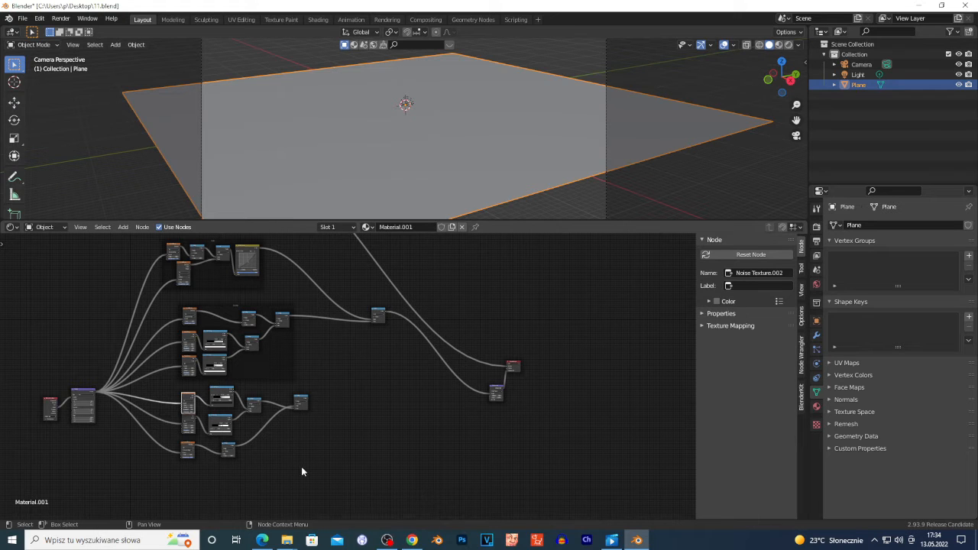
{"action": "left_click_drag", "start_coordinate": [335, 470], "coordinate": [148, 389]}
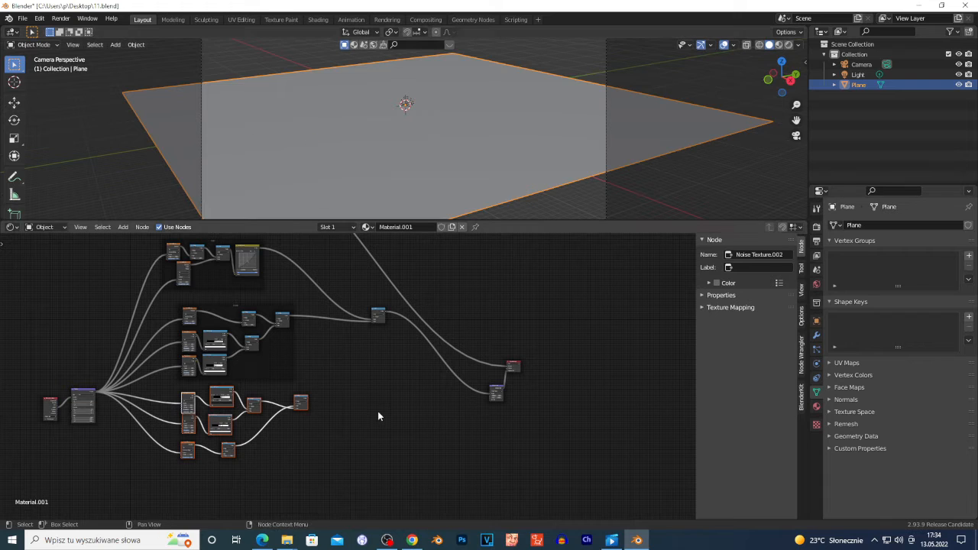
Step: Add a Math node and place it on the link between the Math node joining the framed groups and the Displacement node
{"action": "key", "text": "shift+a"}
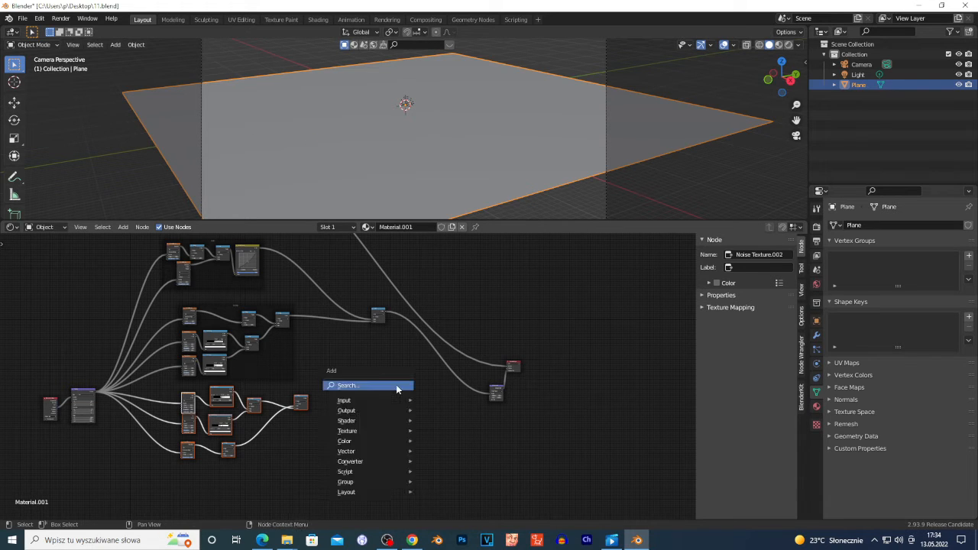
{"action": "left_click", "coordinate": [396, 384]}
{"action": "type", "text": "Math"}
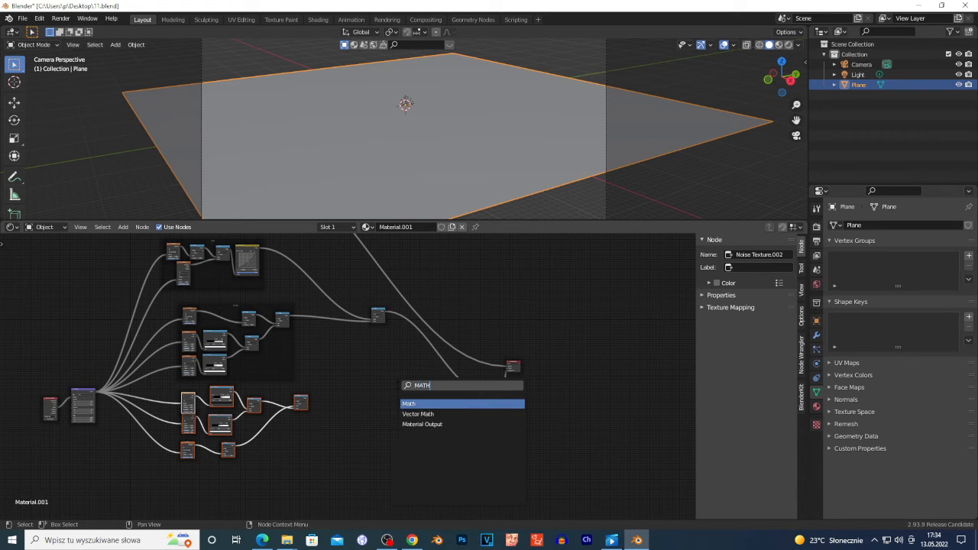
{"action": "key", "text": "Return"}
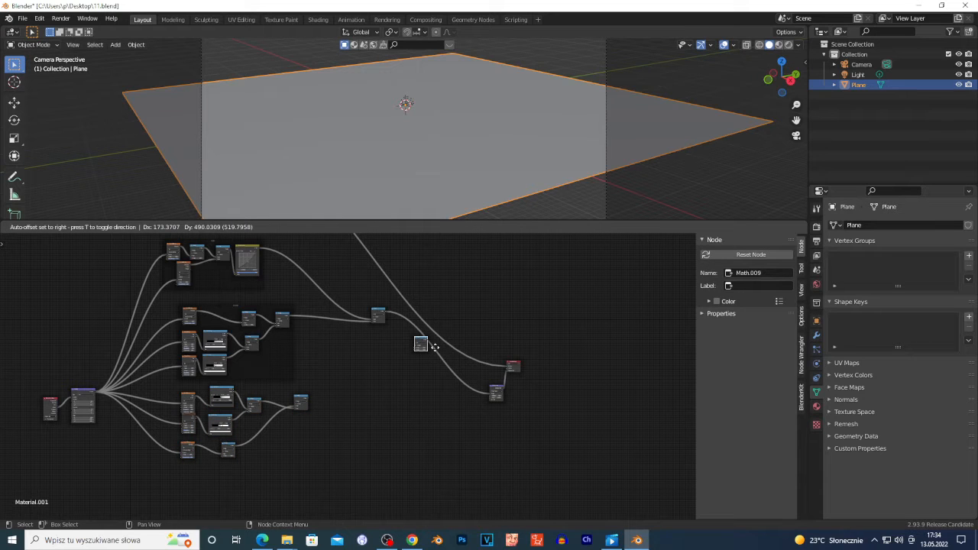
{"action": "left_click", "coordinate": [434, 347]}
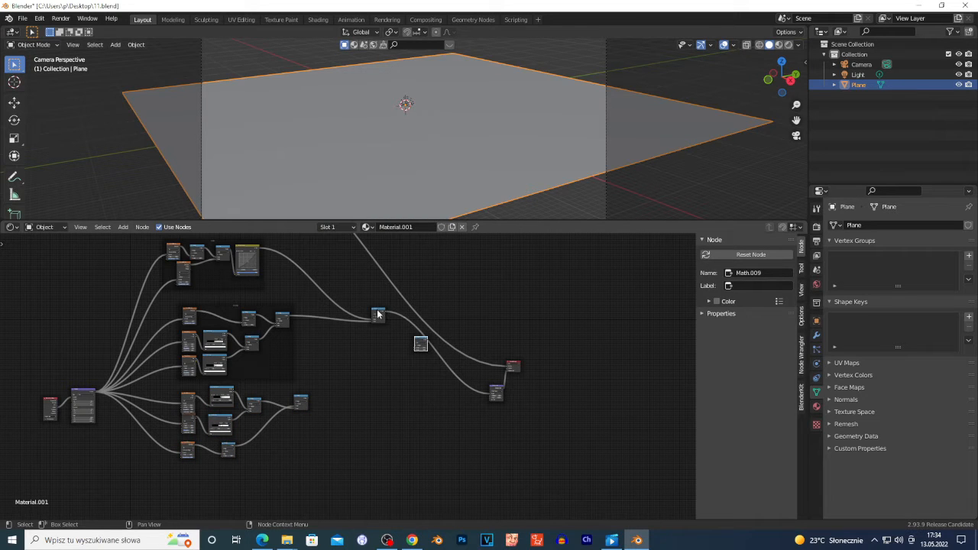
Step: Reinsert the new Math node into that link closer to the preceding Math node, and link the unframed group's final Multiply to its second input
{"action": "left_click_drag", "start_coordinate": [377, 315], "coordinate": [361, 330]}
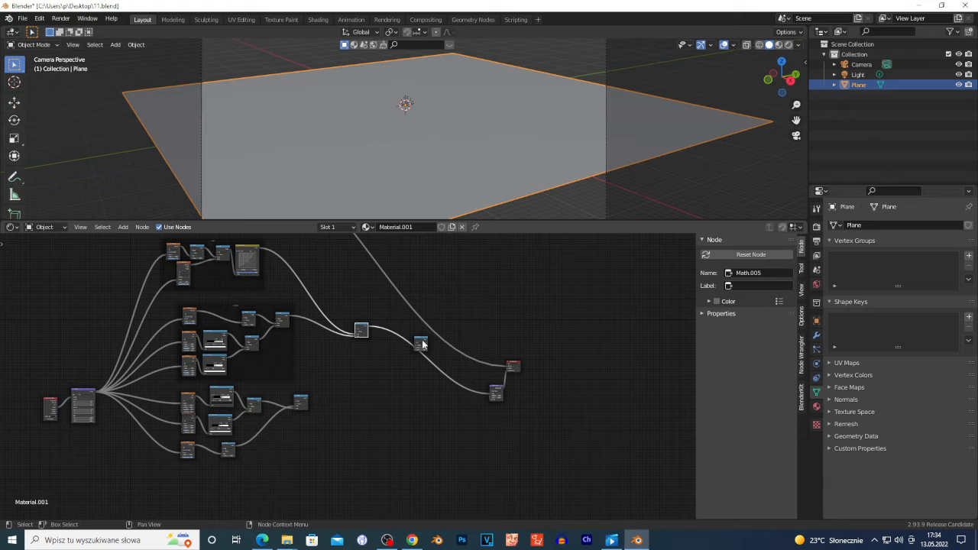
{"action": "left_click_drag", "start_coordinate": [422, 344], "coordinate": [374, 372], "text": "alt"}
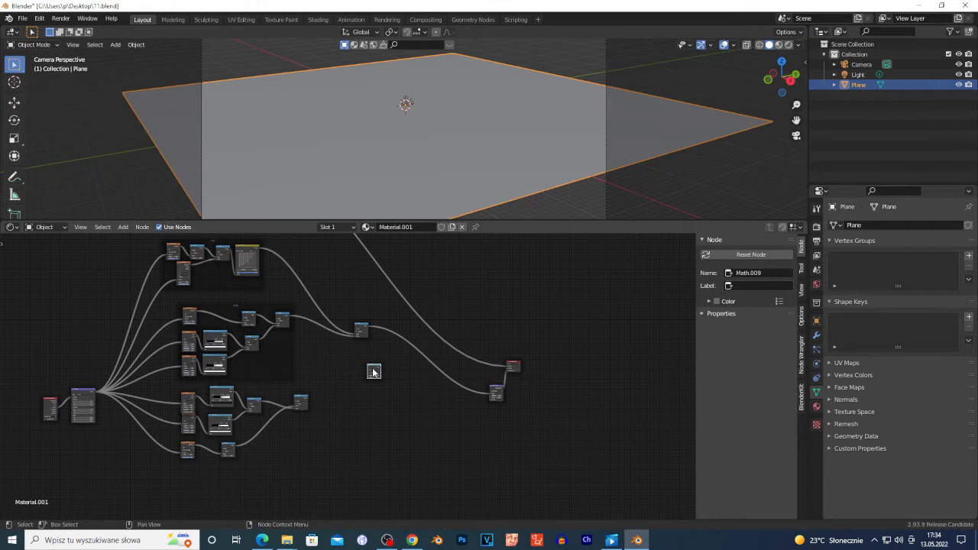
{"action": "left_click_drag", "start_coordinate": [374, 372], "coordinate": [407, 347]}
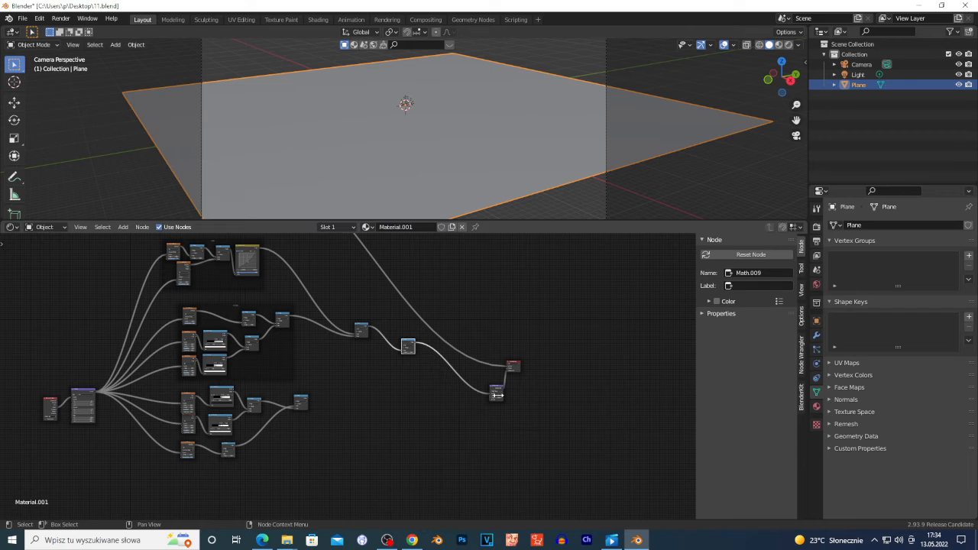
{"action": "scroll", "coordinate": [346, 417], "scroll_direction": "up", "scroll_amount": 3}
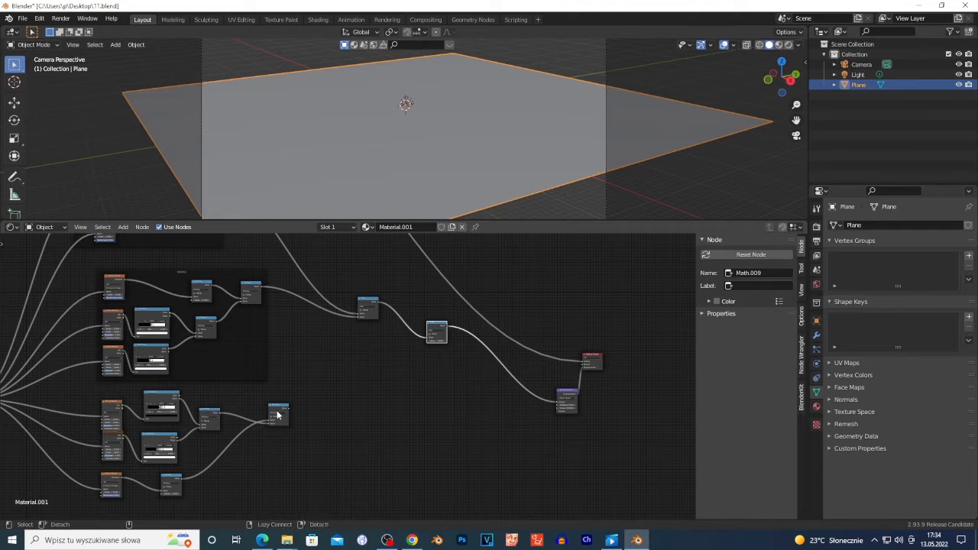
{"action": "right_click_drag", "start_coordinate": [280, 412], "coordinate": [432, 341], "text": "alt"}
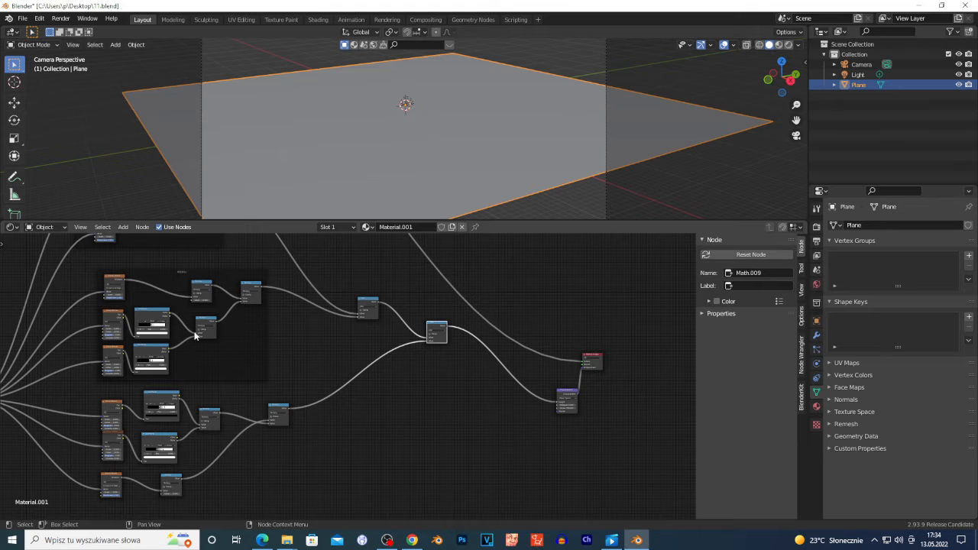
Step: Enclose the new Noise, Voronoi, ColorRamp and Multiply nodes in a frame labelled "ROCKSA 2"
{"action": "scroll", "coordinate": [194, 335], "scroll_direction": "down", "scroll_amount": 3}
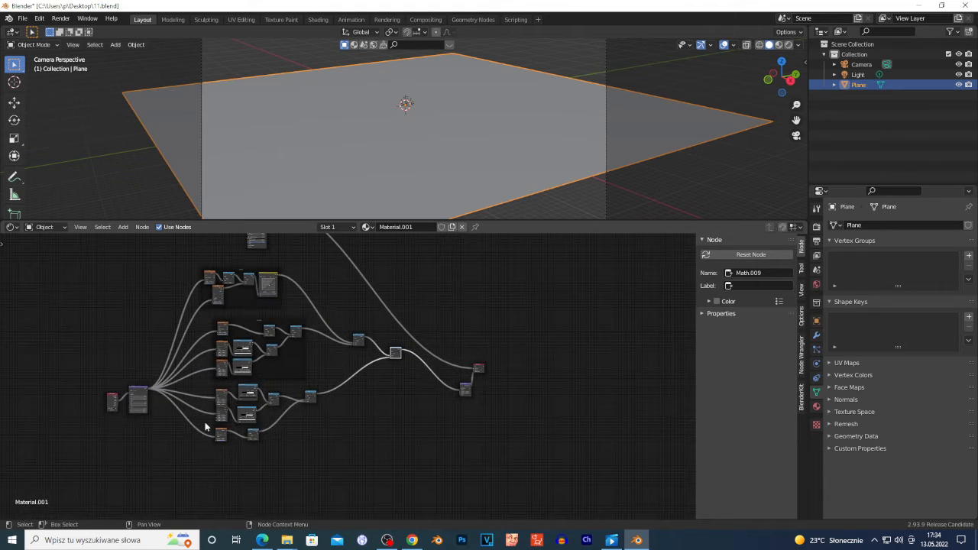
{"action": "middle_click_drag", "start_coordinate": [319, 441], "coordinate": [434, 432]}
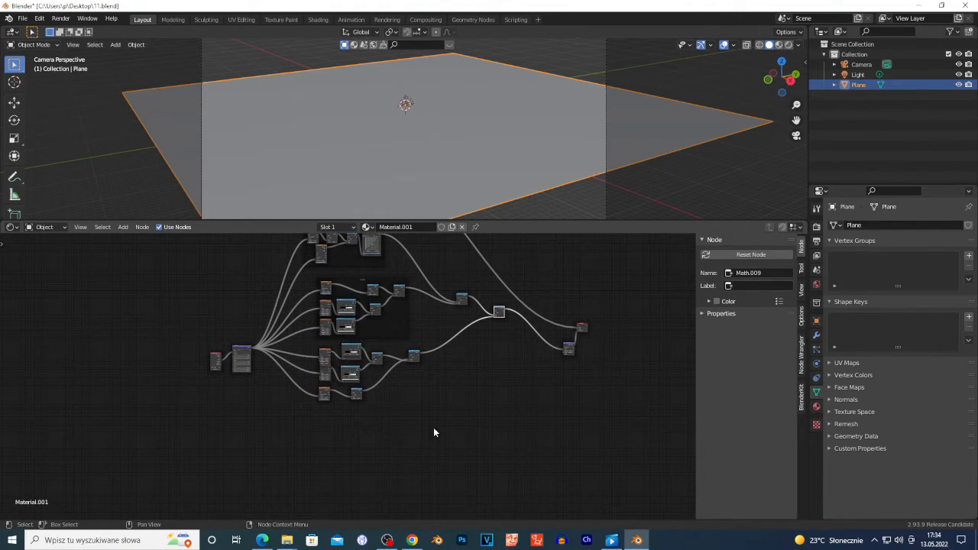
{"action": "scroll", "coordinate": [456, 428], "scroll_direction": "up", "scroll_amount": 4}
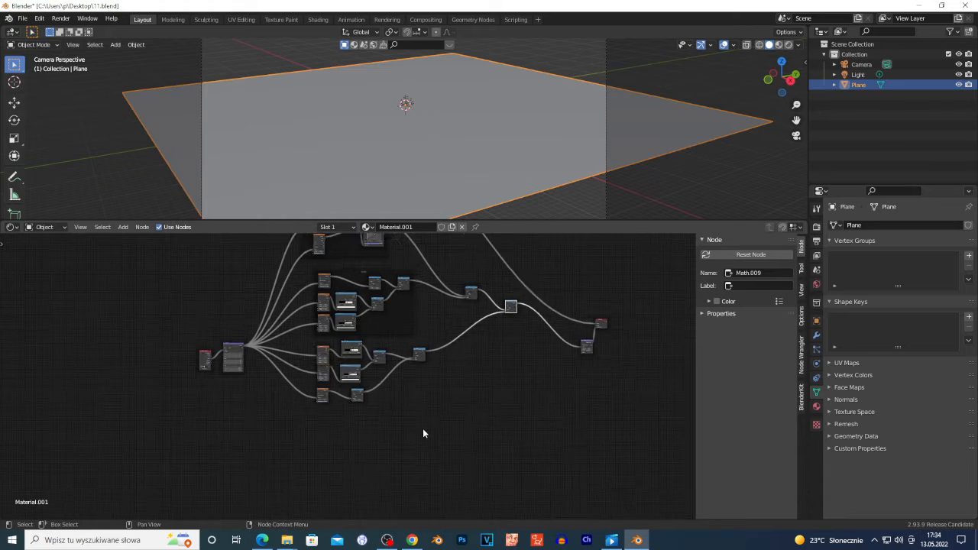
{"action": "left_click_drag", "start_coordinate": [503, 442], "coordinate": [274, 314]}
{"action": "key", "text": "ctrl+j"}
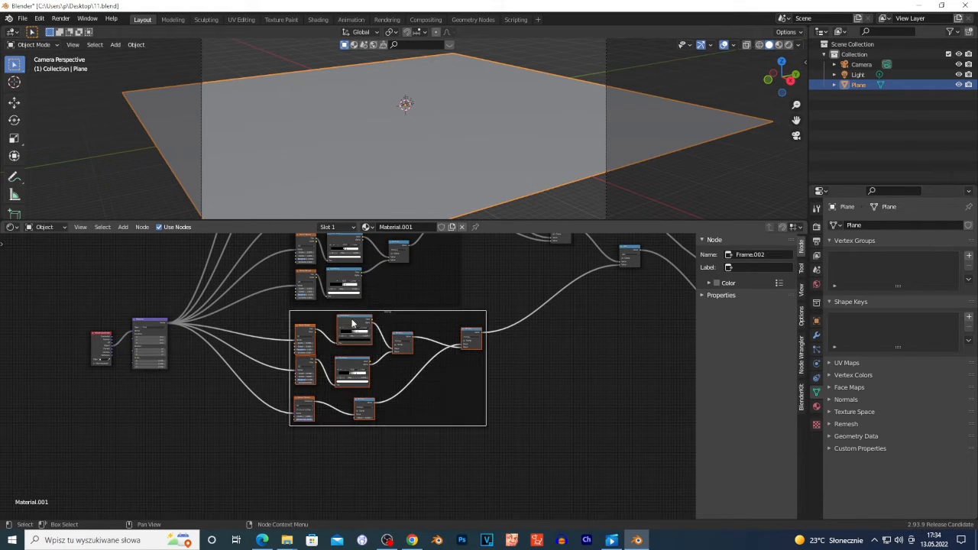
{"action": "key", "text": "F2"}
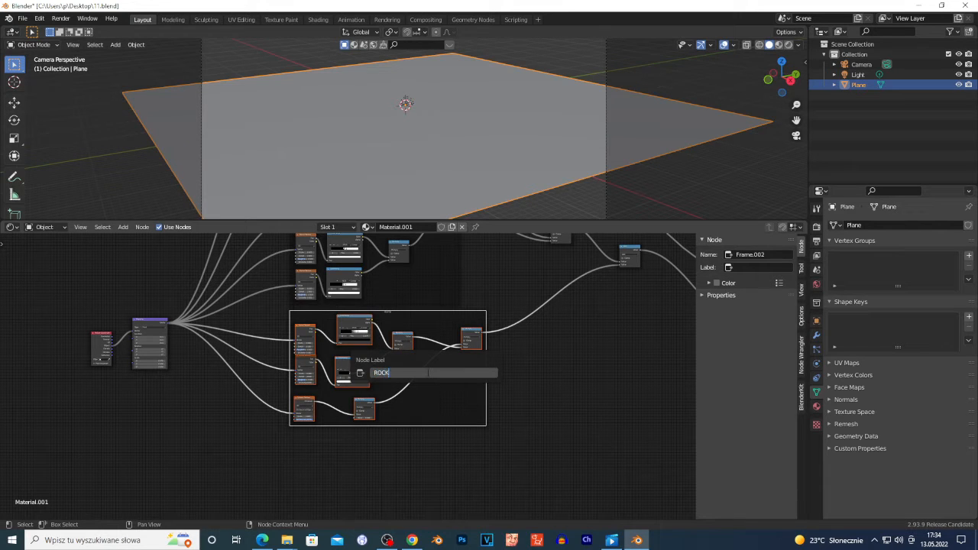
{"action": "type", "text": "ROCKSA 2"}
{"action": "key", "text": "Return"}
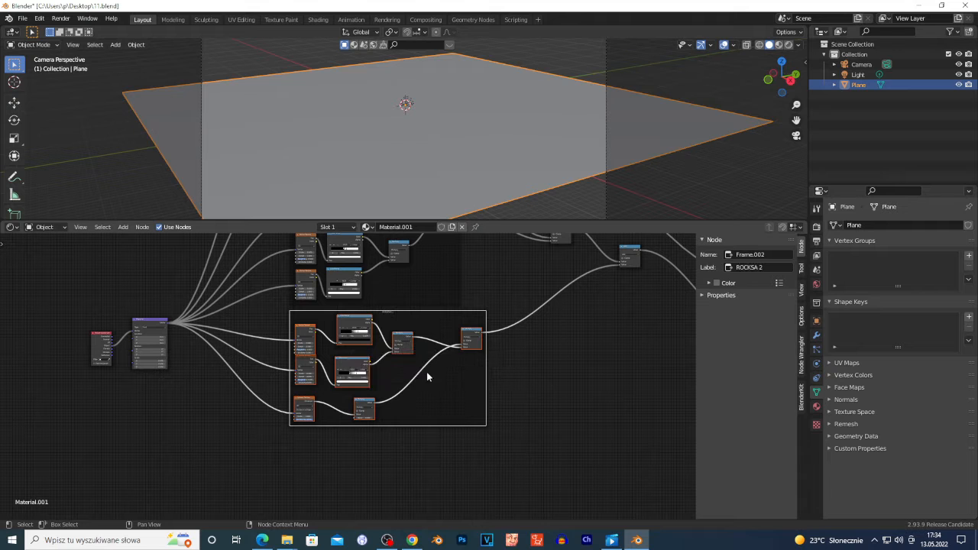
Step: Move the Texture Coordinate and Mapping nodes together down and slightly away from the framed groups
{"action": "scroll", "coordinate": [603, 403], "scroll_direction": "down", "scroll_amount": 3}
{"action": "middle_click_drag", "start_coordinate": [574, 401], "coordinate": [524, 371]}
{"action": "scroll", "coordinate": [405, 428], "scroll_direction": "up", "scroll_amount": 2}
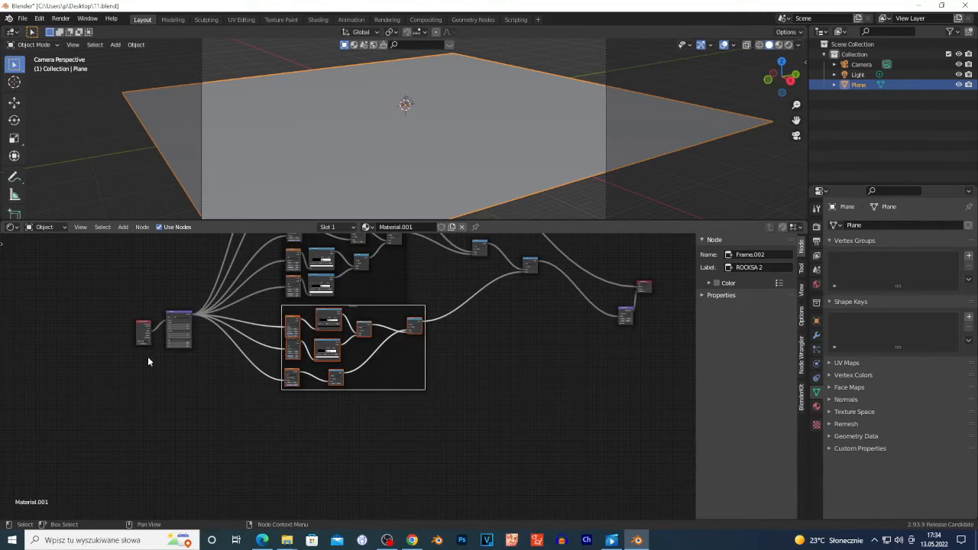
{"action": "left_click_drag", "start_coordinate": [111, 302], "coordinate": [183, 362]}
{"action": "left_click_drag", "start_coordinate": [139, 336], "coordinate": [117, 376]}
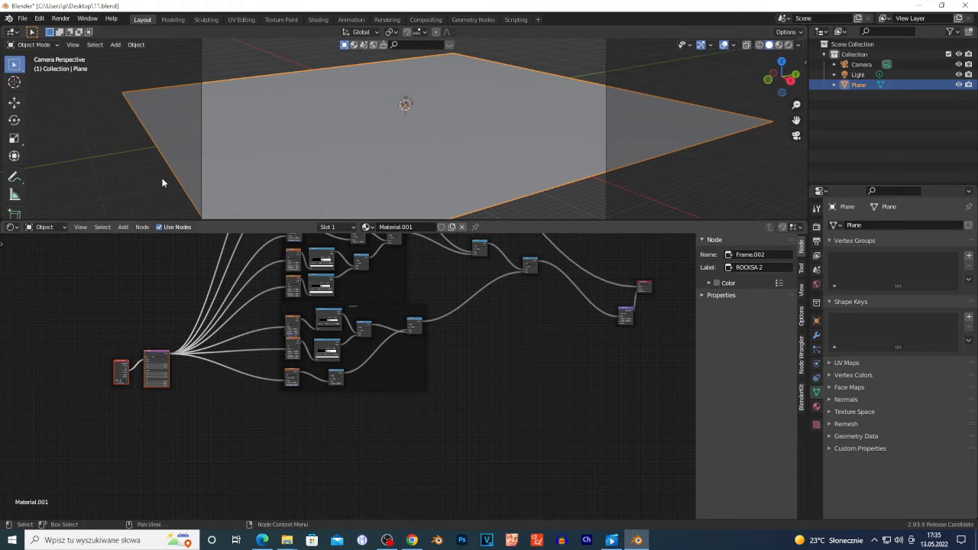
Step: Add a Noise Texture below the "ROCKSA 2" frame and link the Mapping node's Vector output to its Vector input
{"action": "middle_click_drag", "start_coordinate": [402, 428], "coordinate": [417, 391]}
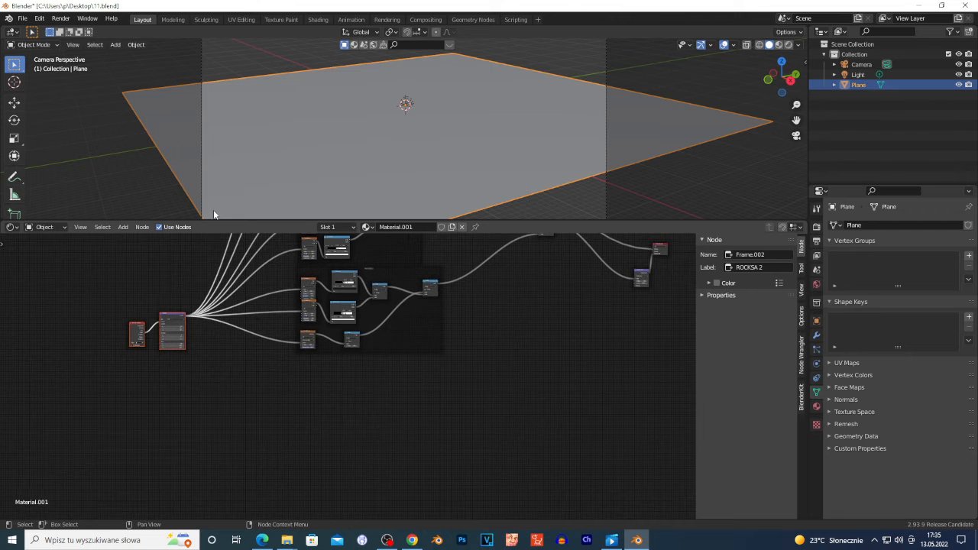
{"action": "scroll", "coordinate": [321, 417], "scroll_direction": "up", "scroll_amount": 2}
{"action": "key", "text": "shift+a"}
{"action": "left_click", "coordinate": [309, 409]}
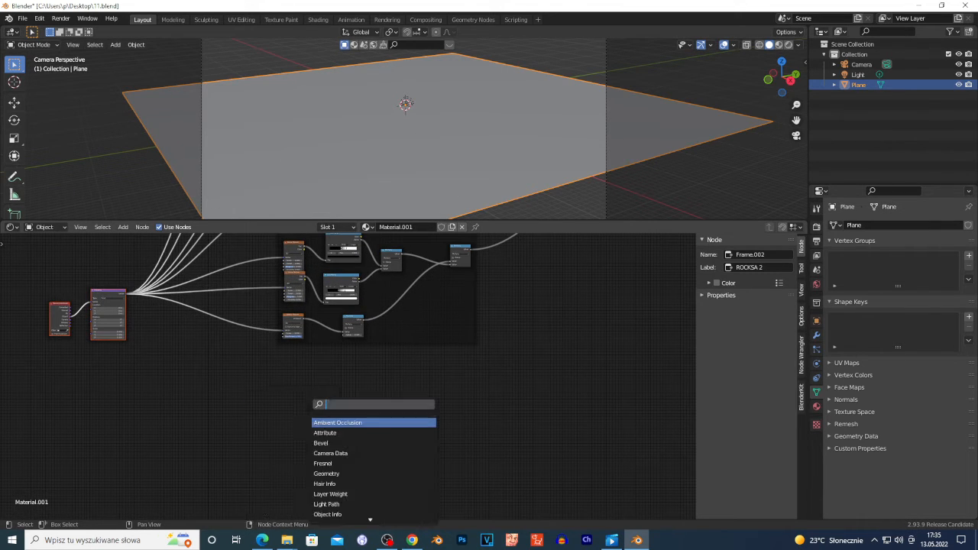
{"action": "type", "text": "NOI"}
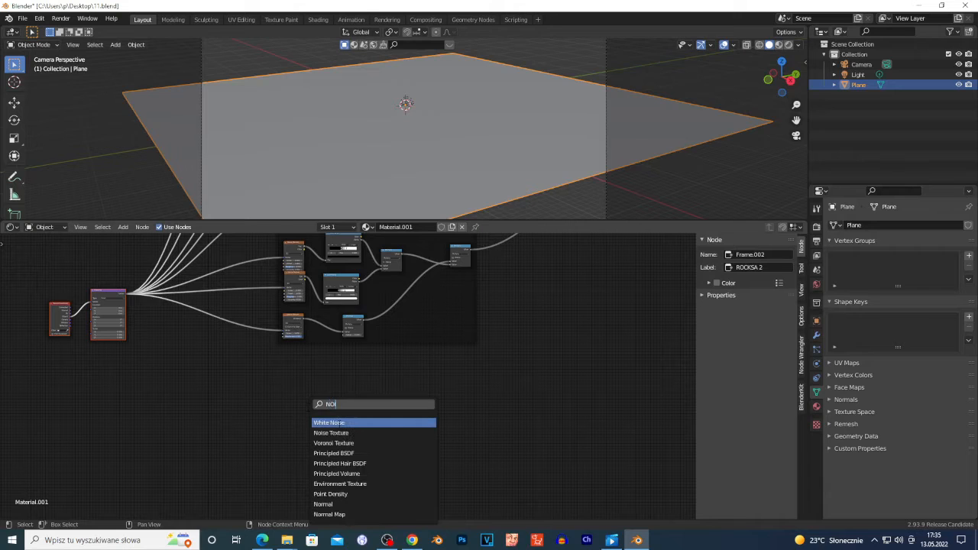
{"action": "left_click", "coordinate": [331, 433]}
{"action": "left_click", "coordinate": [305, 382]}
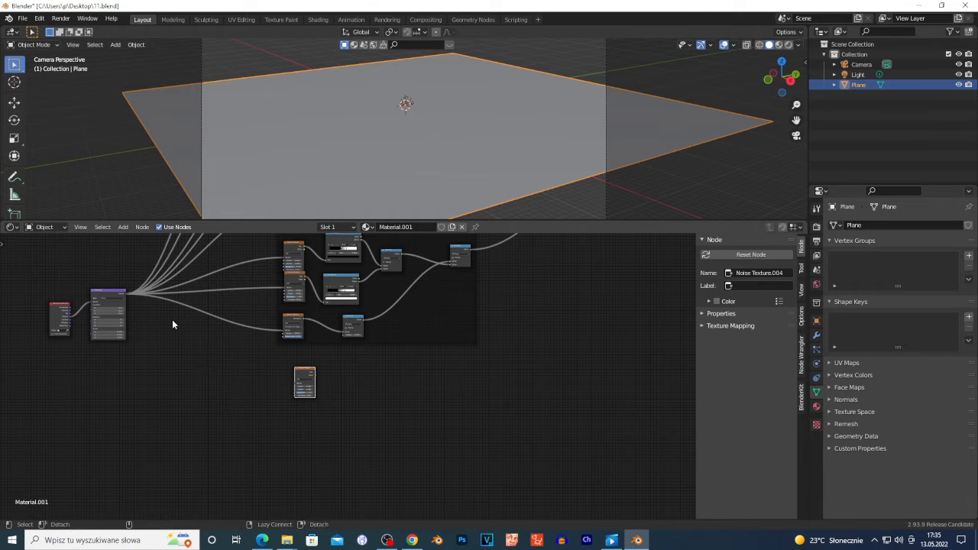
{"action": "key", "text": "Home"}
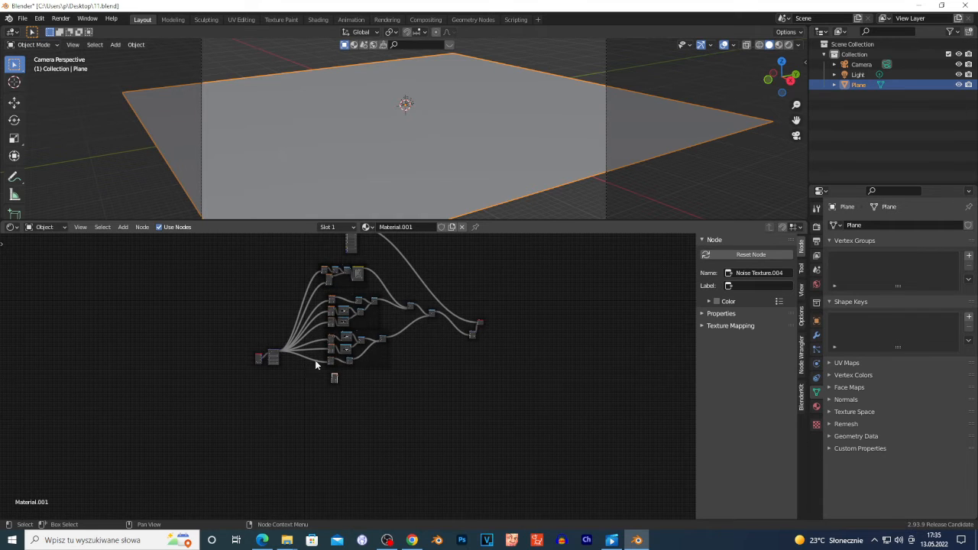
{"action": "scroll", "coordinate": [193, 394], "scroll_direction": "up", "scroll_amount": 4}
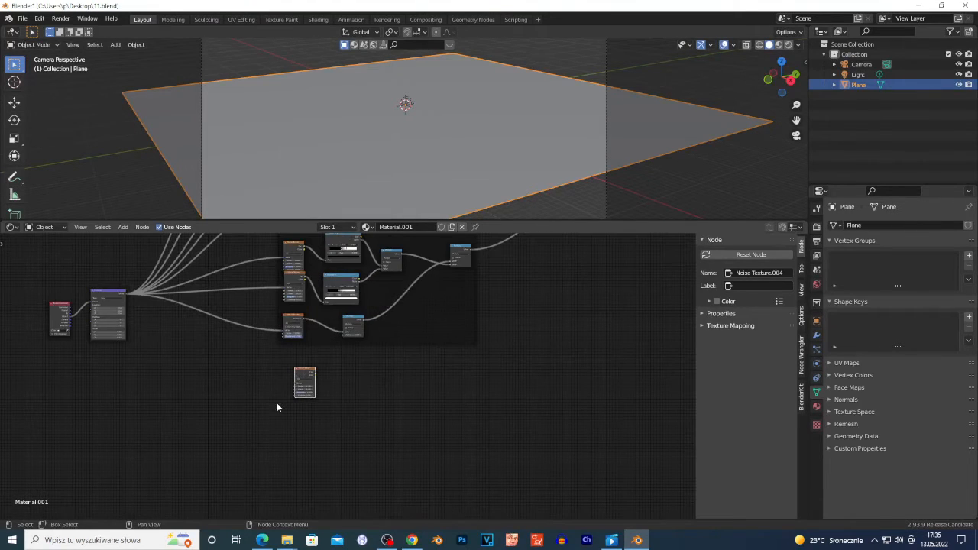
{"action": "right_click_drag", "start_coordinate": [105, 299], "coordinate": [306, 380], "text": "alt"}
Step: Set the new Noise Texture's Scale to 0.01 and shift the node slightly toward the Mapping node
{"action": "scroll", "coordinate": [307, 429], "scroll_direction": "up", "scroll_amount": 7}
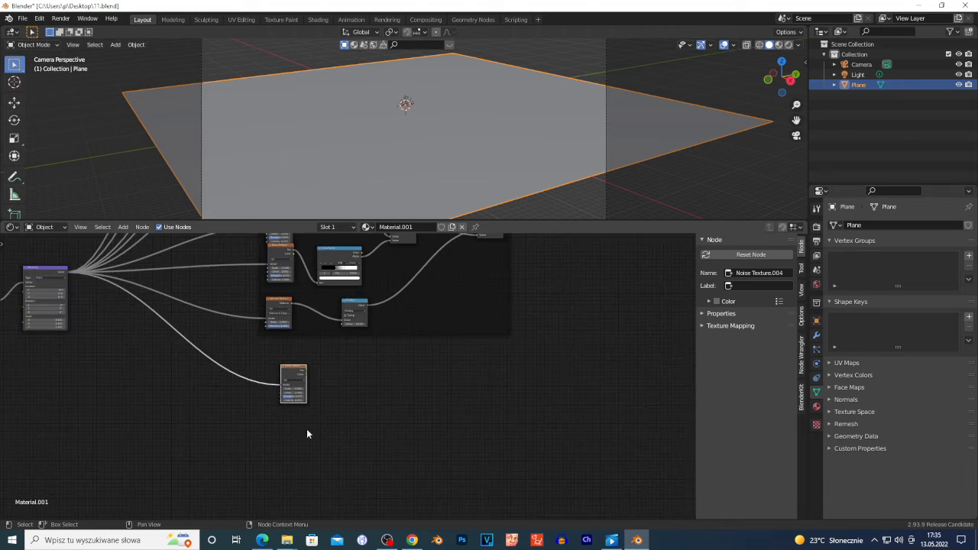
{"action": "middle_click_drag", "start_coordinate": [383, 408], "coordinate": [477, 362]}
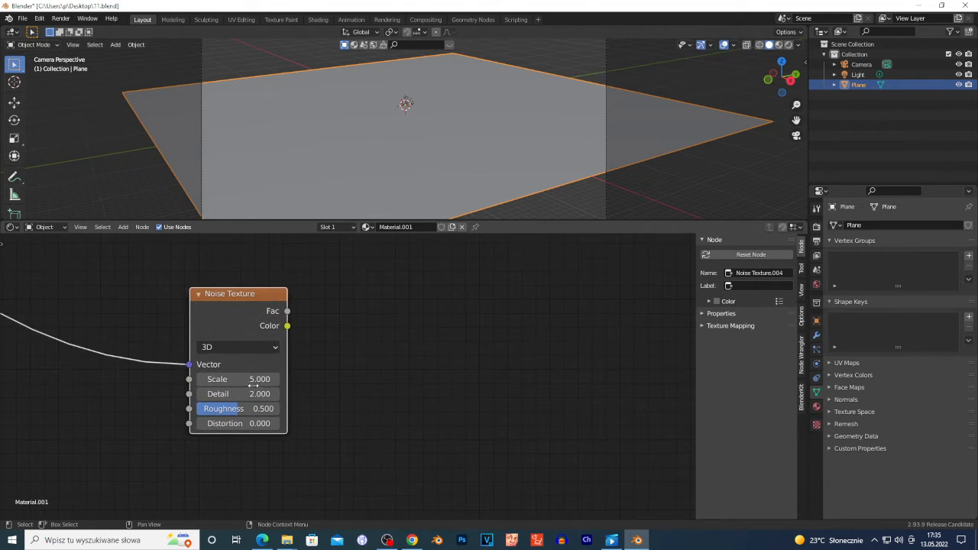
{"action": "scroll", "coordinate": [236, 414], "scroll_direction": "up", "scroll_amount": 4}
{"action": "left_click", "coordinate": [209, 378]}
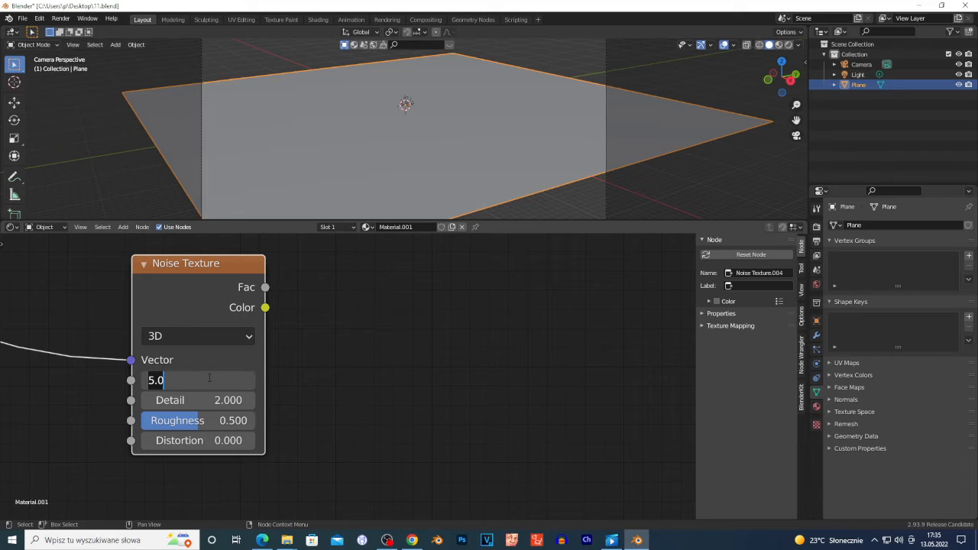
{"action": "type", "text": "0.0"}
{"action": "type", "text": "01"}
{"action": "key", "text": "BackSpace"}
{"action": "key", "text": "BackSpace"}
{"action": "type", "text": "1"}
{"action": "key", "text": "Return"}
{"action": "key", "text": "backslash"}
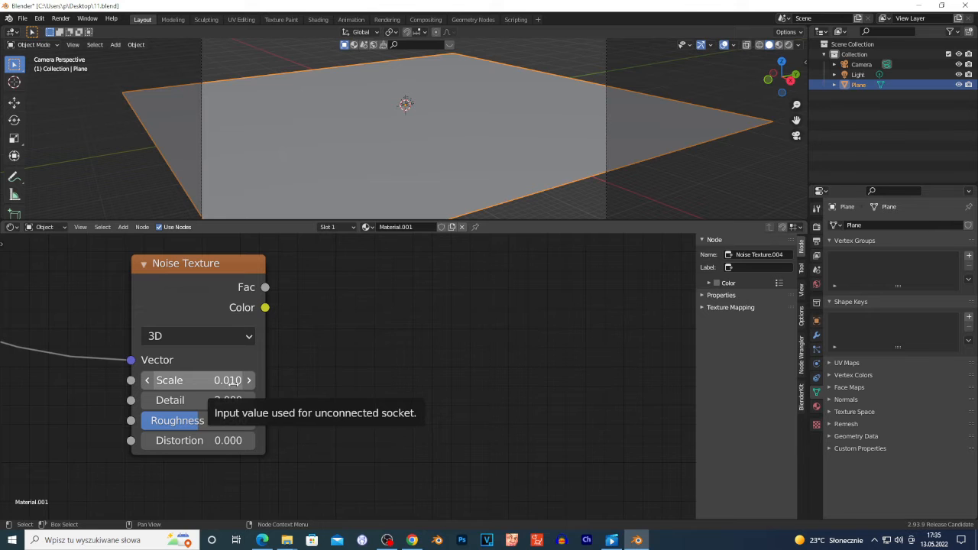
{"action": "scroll", "coordinate": [310, 392], "scroll_direction": "down", "scroll_amount": 5}
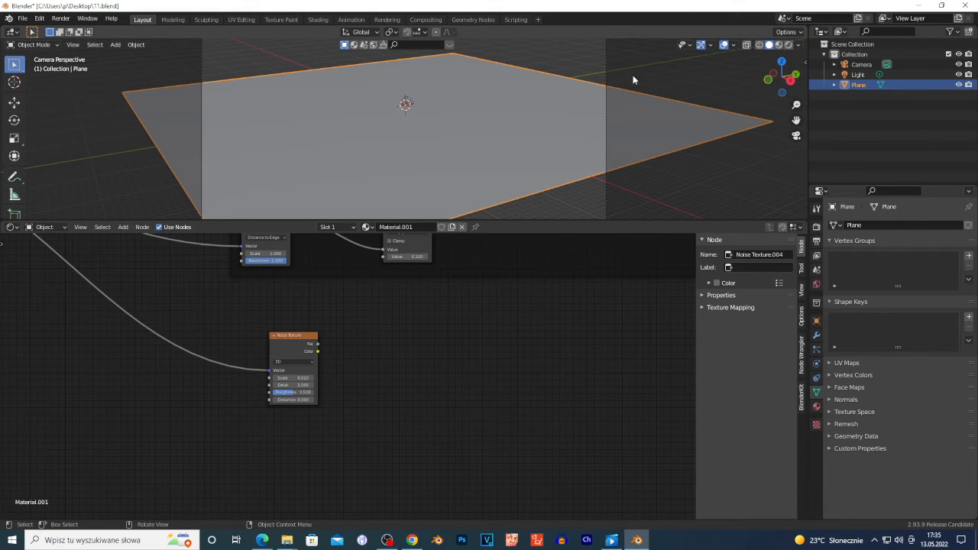
{"action": "left_click_drag", "start_coordinate": [289, 350], "coordinate": [267, 356]}
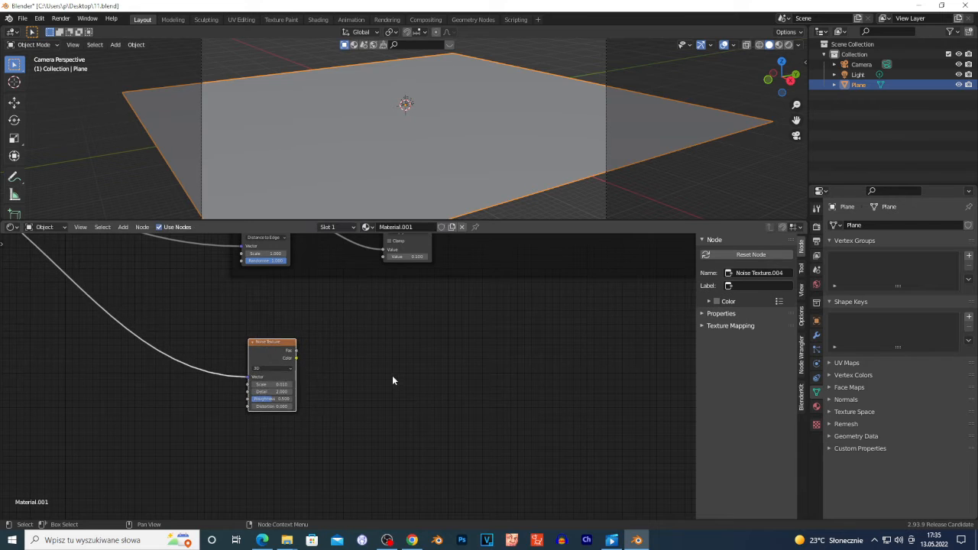
{"action": "scroll", "coordinate": [382, 376], "scroll_direction": "down", "scroll_amount": 2}
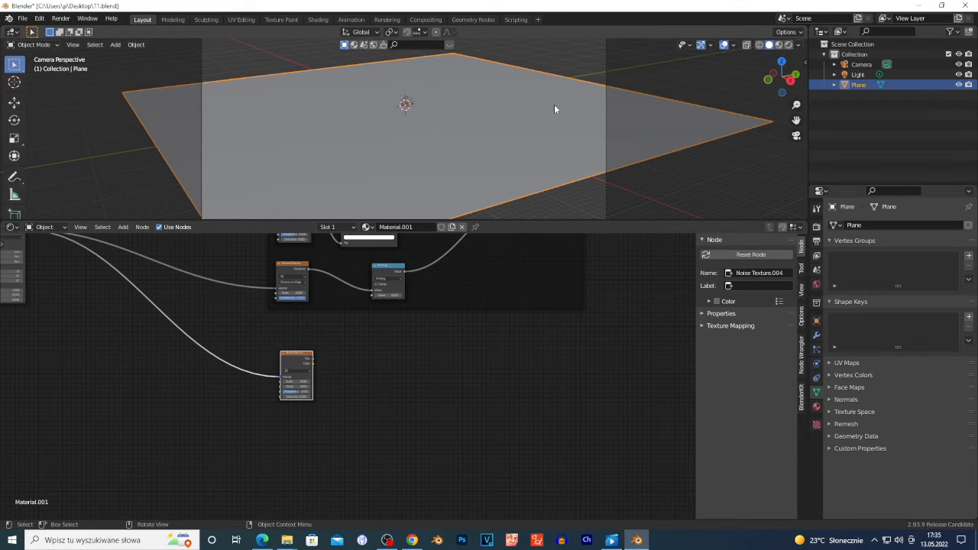
Step: Shift the Displacement and Material Output nodes slightly, and move the last Math node beside the "ROCKSA 2" frame's final Math node
{"action": "scroll", "coordinate": [448, 334], "scroll_direction": "down", "scroll_amount": 5}
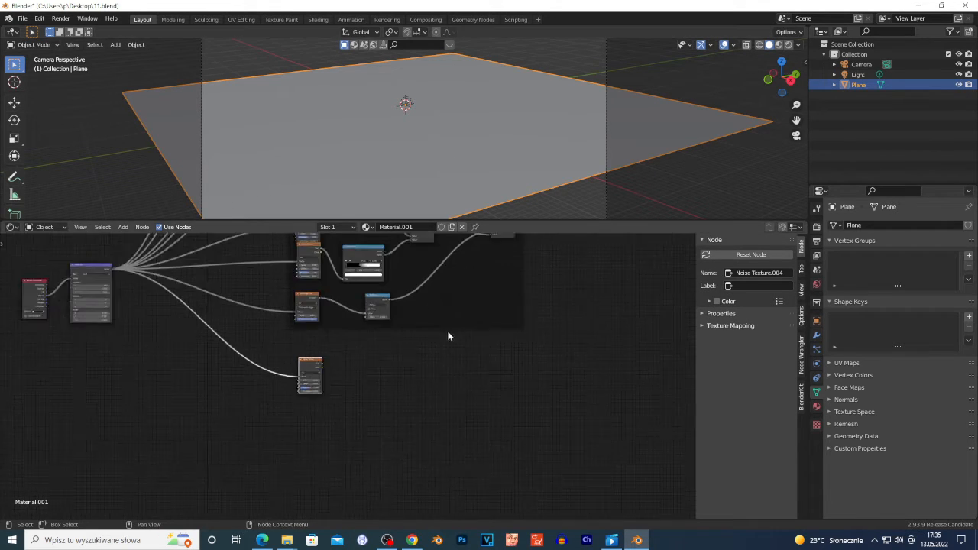
{"action": "middle_click_drag", "start_coordinate": [526, 354], "coordinate": [437, 380]}
{"action": "left_click_drag", "start_coordinate": [584, 330], "coordinate": [526, 256]}
{"action": "left_click_drag", "start_coordinate": [551, 292], "coordinate": [570, 305]}
{"action": "left_click_drag", "start_coordinate": [461, 250], "coordinate": [410, 306]}
Step: Add a Map Range node beside the unframed Noise Texture below the "ROCKSA 2" frame
{"action": "middle_click_drag", "start_coordinate": [328, 441], "coordinate": [318, 433]}
{"action": "middle_click_drag", "start_coordinate": [356, 429], "coordinate": [349, 402]}
{"action": "scroll", "coordinate": [331, 407], "scroll_direction": "up", "scroll_amount": 1}
{"action": "scroll", "coordinate": [321, 405], "scroll_direction": "up", "scroll_amount": 1}
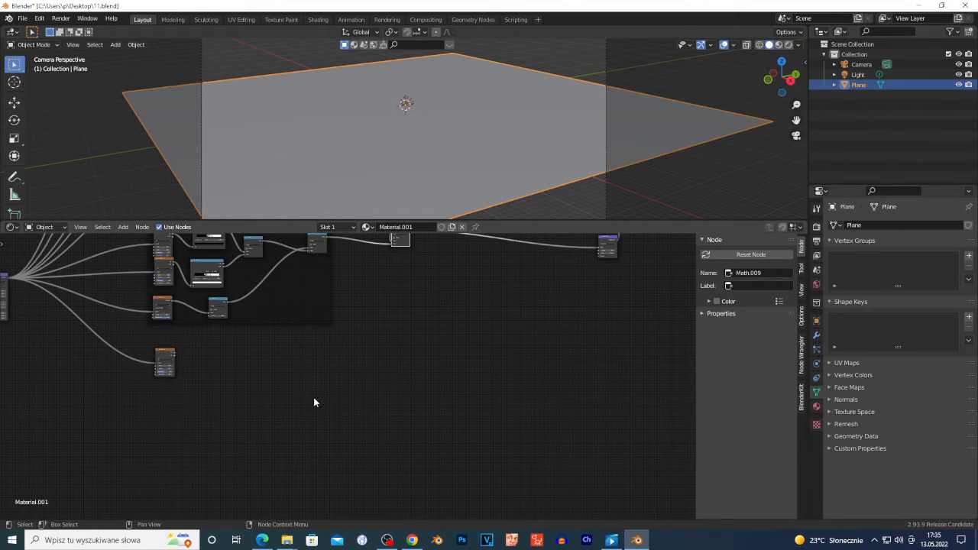
{"action": "middle_click_drag", "start_coordinate": [245, 382], "coordinate": [335, 399]}
{"action": "scroll", "coordinate": [291, 383], "scroll_direction": "up", "scroll_amount": 3}
{"action": "scroll", "coordinate": [334, 396], "scroll_direction": "up", "scroll_amount": 2}
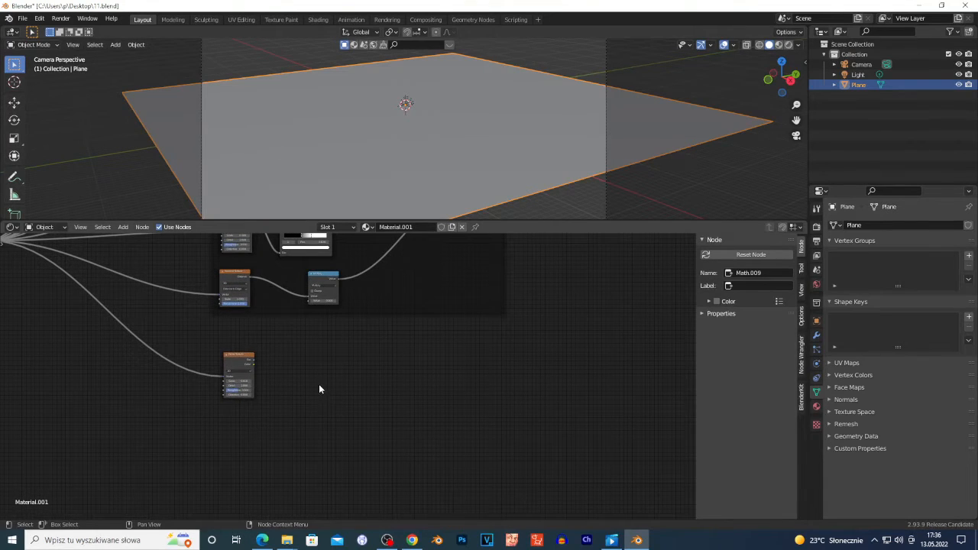
{"action": "key", "text": "shift+a"}
{"action": "left_click", "coordinate": [319, 386]}
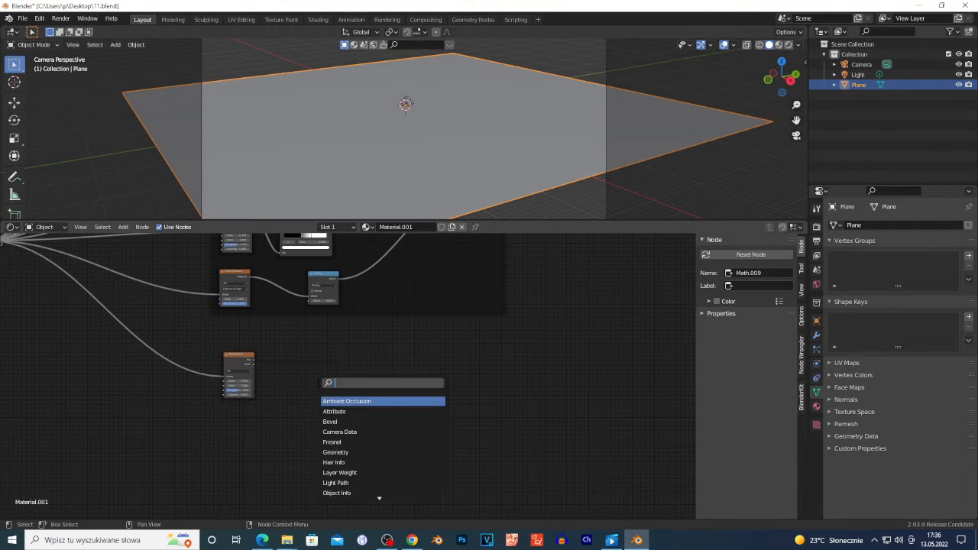
{"action": "key", "text": "Escape"}
{"action": "key", "text": "shift+a"}
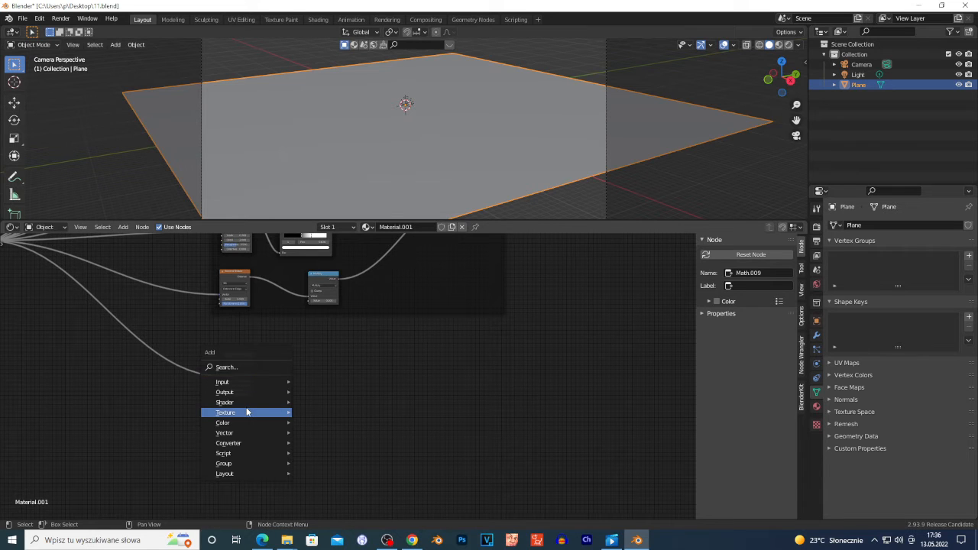
{"action": "mouse_move", "coordinate": [247, 413]}
{"action": "left_click", "coordinate": [233, 366]}
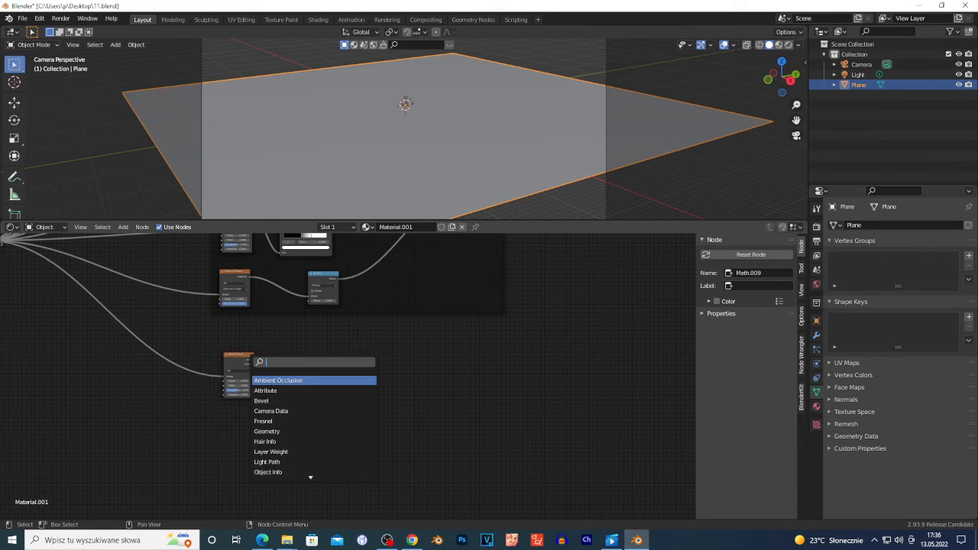
{"action": "type", "text": "MAX"}
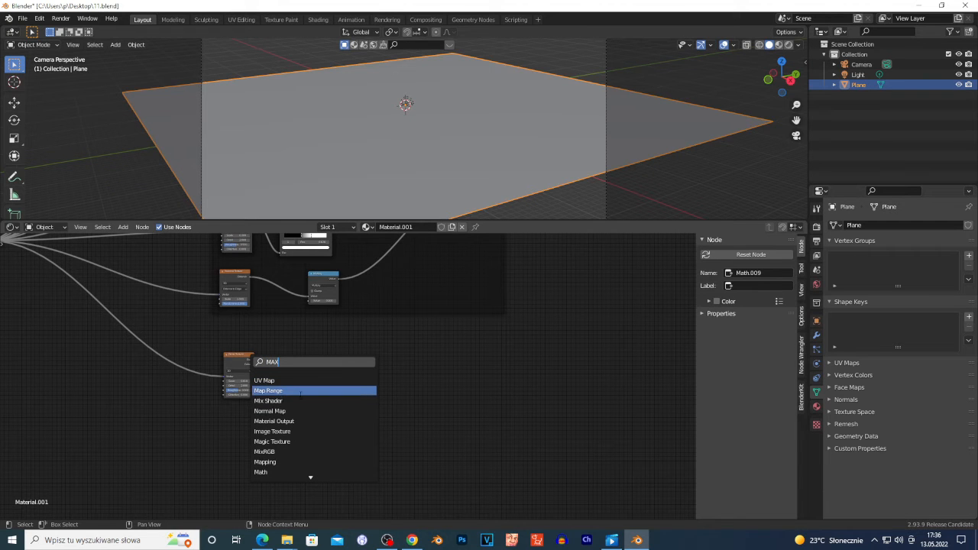
{"action": "left_click", "coordinate": [301, 391]}
{"action": "left_click", "coordinate": [320, 415]}
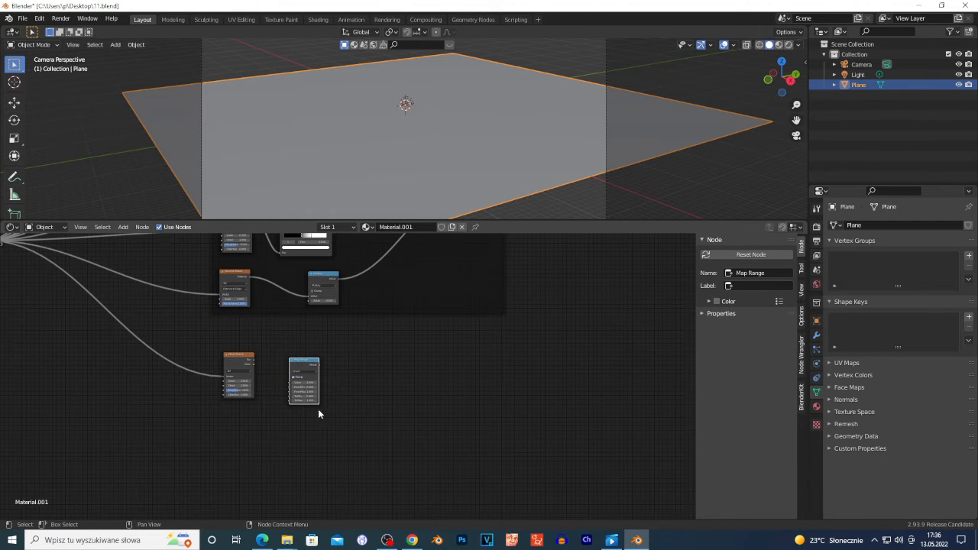
Step: Move the unframed Noise Texture closer to the Map Range node and link its Fac output to the Map Range Value input
{"action": "scroll", "coordinate": [319, 413], "scroll_direction": "up", "scroll_amount": 6}
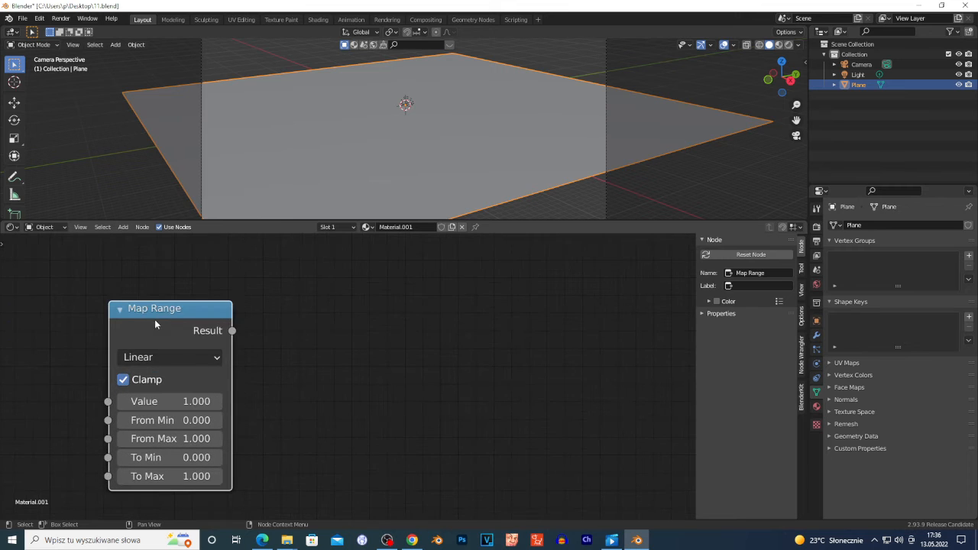
{"action": "scroll", "coordinate": [169, 353], "scroll_direction": "down", "scroll_amount": 7}
{"action": "left_click_drag", "start_coordinate": [119, 345], "coordinate": [148, 371]}
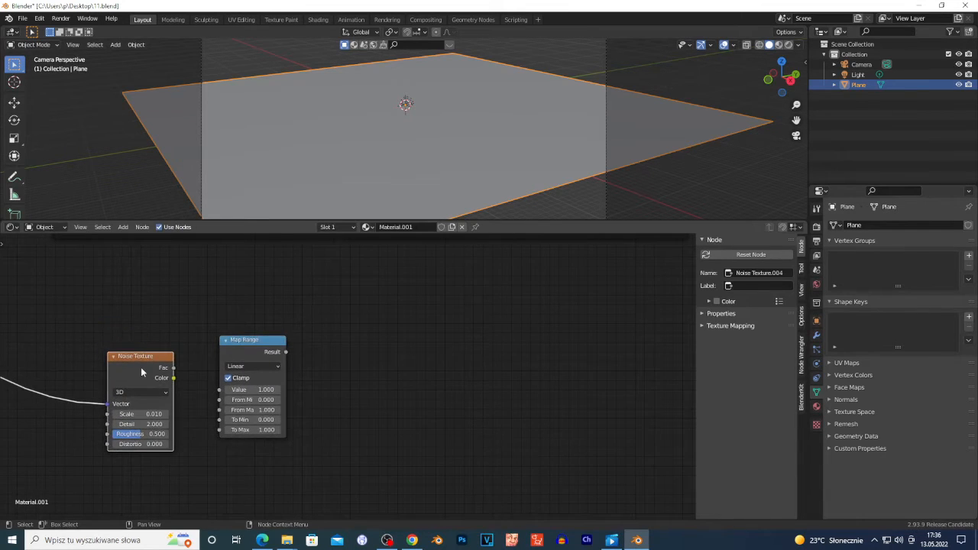
{"action": "scroll", "coordinate": [61, 374], "scroll_direction": "up", "scroll_amount": 3}
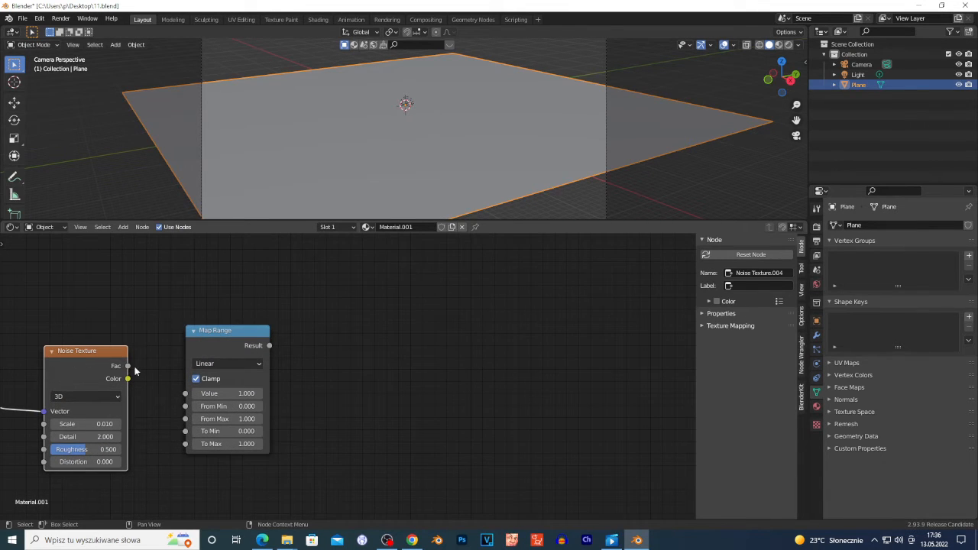
{"action": "left_click_drag", "start_coordinate": [129, 367], "coordinate": [185, 393]}
{"action": "scroll", "coordinate": [359, 353], "scroll_direction": "down", "scroll_amount": 4}
{"action": "scroll", "coordinate": [373, 361], "scroll_direction": "down", "scroll_amount": 1}
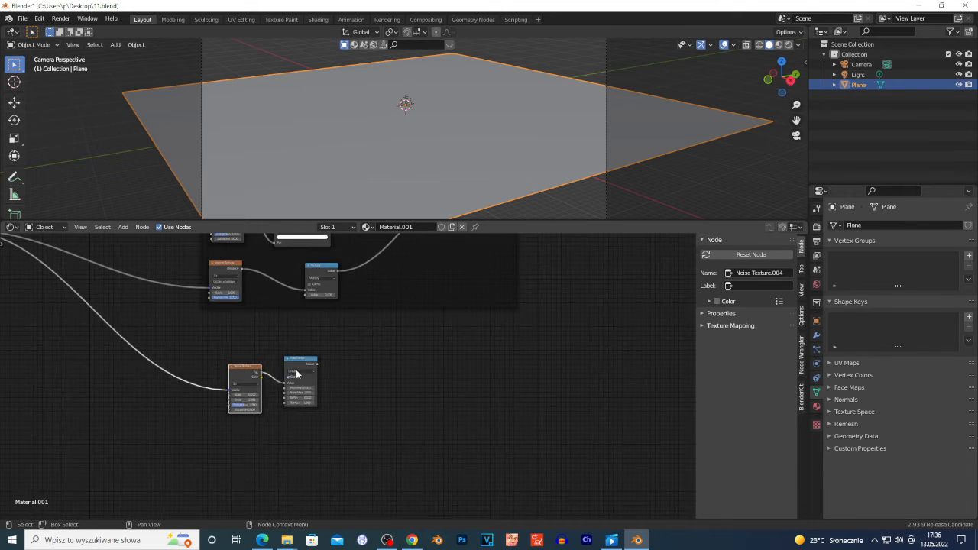
Step: Move the Displacement and Material Output nodes together closer to the last Math node of the chain
{"action": "scroll", "coordinate": [458, 378], "scroll_direction": "down", "scroll_amount": 4}
{"action": "scroll", "coordinate": [497, 369], "scroll_direction": "down", "scroll_amount": 1}
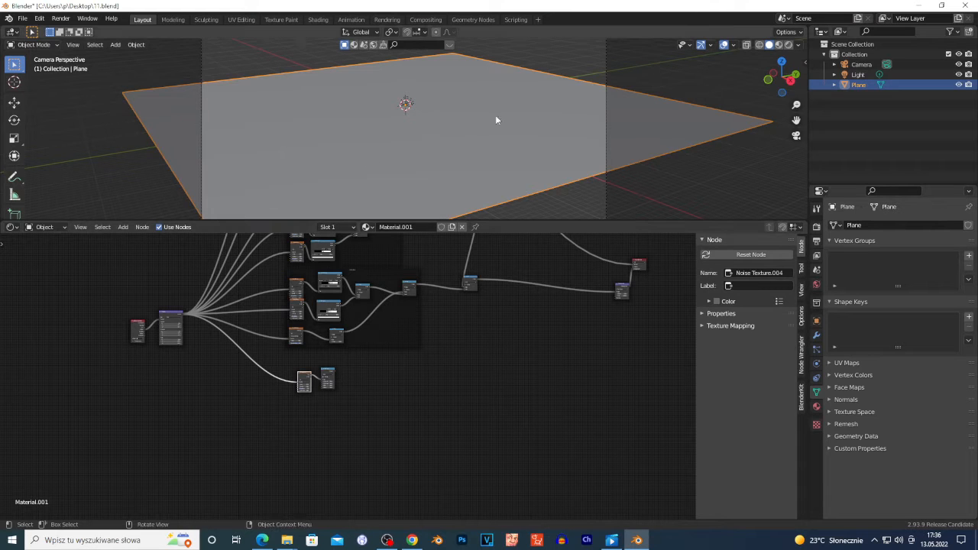
{"action": "scroll", "coordinate": [618, 360], "scroll_direction": "down", "scroll_amount": 1}
{"action": "middle_click_drag", "start_coordinate": [619, 360], "coordinate": [482, 385]}
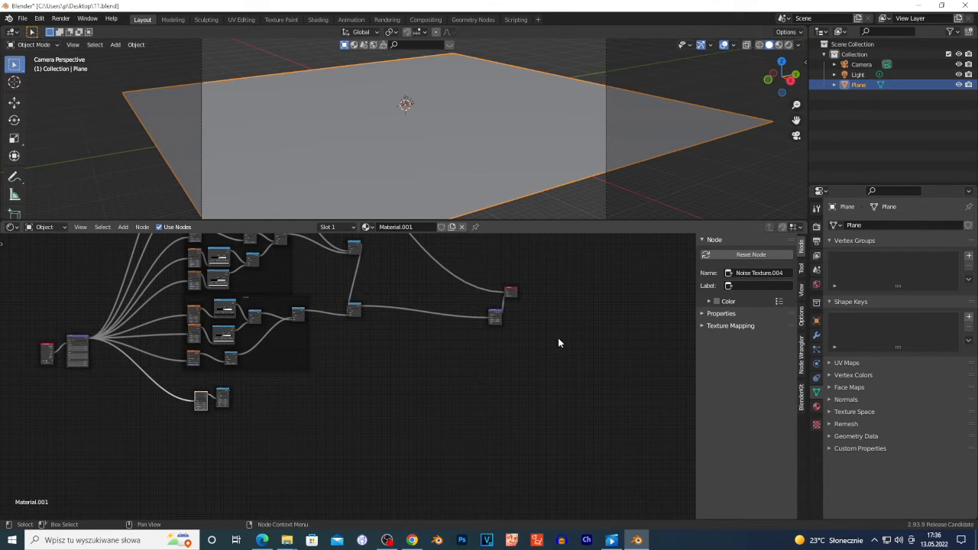
{"action": "left_click_drag", "start_coordinate": [558, 338], "coordinate": [528, 327]}
{"action": "left_click_drag", "start_coordinate": [483, 278], "coordinate": [427, 322]}
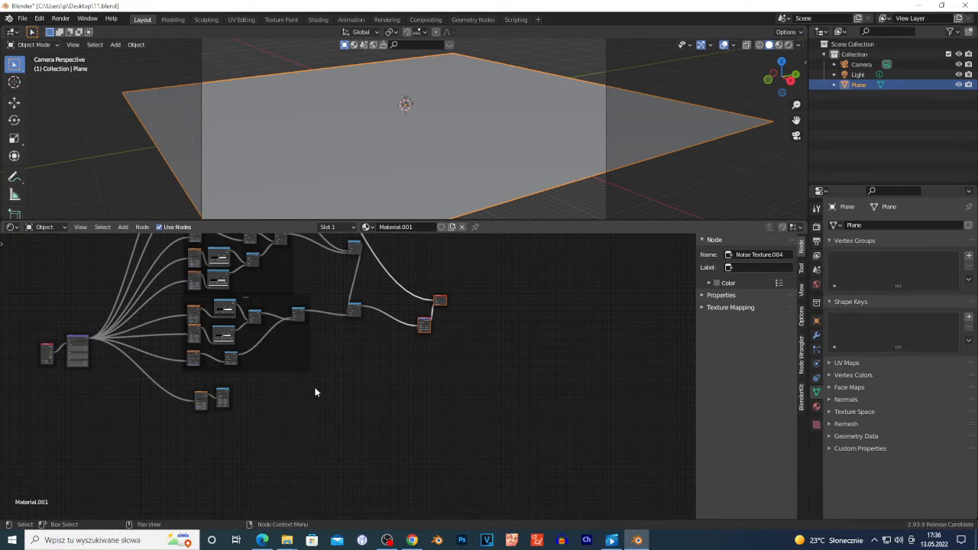
Step: Add a Math node, place it between the last Math node and the Displacement node, and link the Map Range Result to it
{"action": "scroll", "coordinate": [315, 388], "scroll_direction": "up", "scroll_amount": 5}
{"action": "scroll", "coordinate": [269, 391], "scroll_direction": "down", "scroll_amount": 5}
{"action": "scroll", "coordinate": [283, 286], "scroll_direction": "down", "scroll_amount": 2}
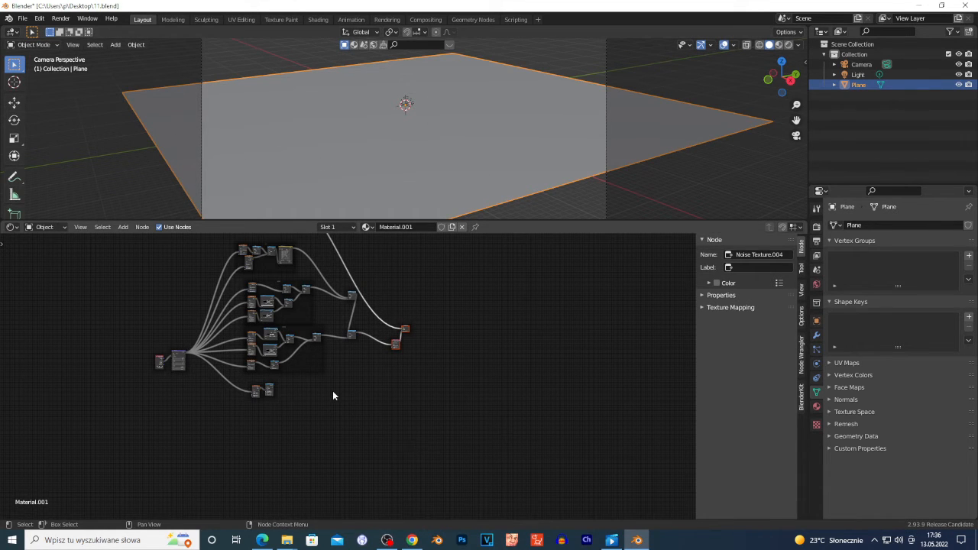
{"action": "key", "text": "shift+a"}
{"action": "type", "text": "M"}
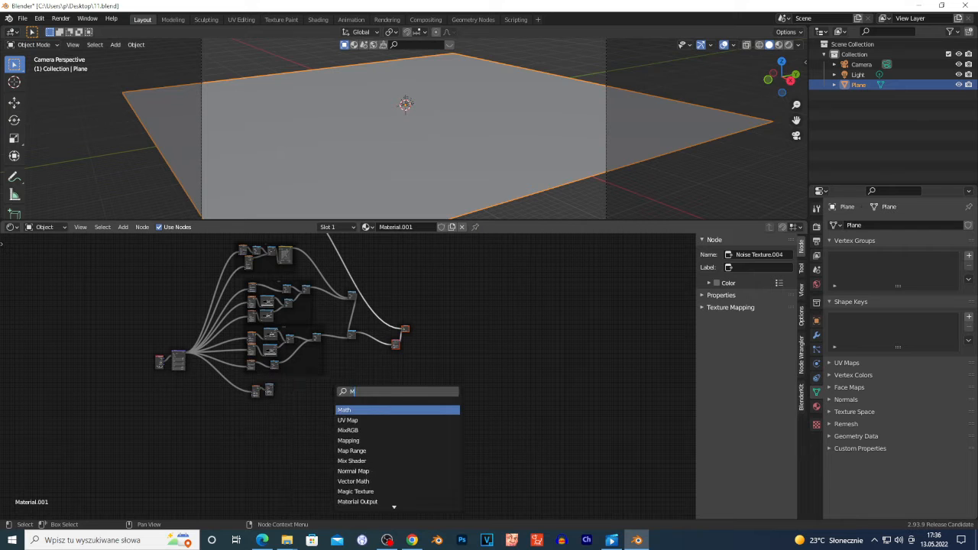
{"action": "type", "text": "ATH"}
{"action": "key", "text": "Return"}
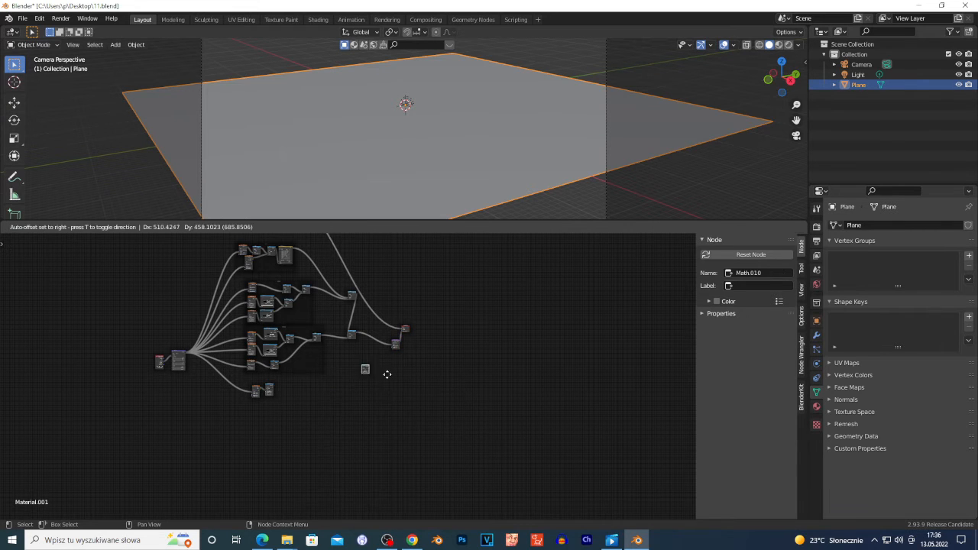
{"action": "left_click", "coordinate": [407, 382]}
{"action": "scroll", "coordinate": [444, 372], "scroll_direction": "up", "scroll_amount": 5}
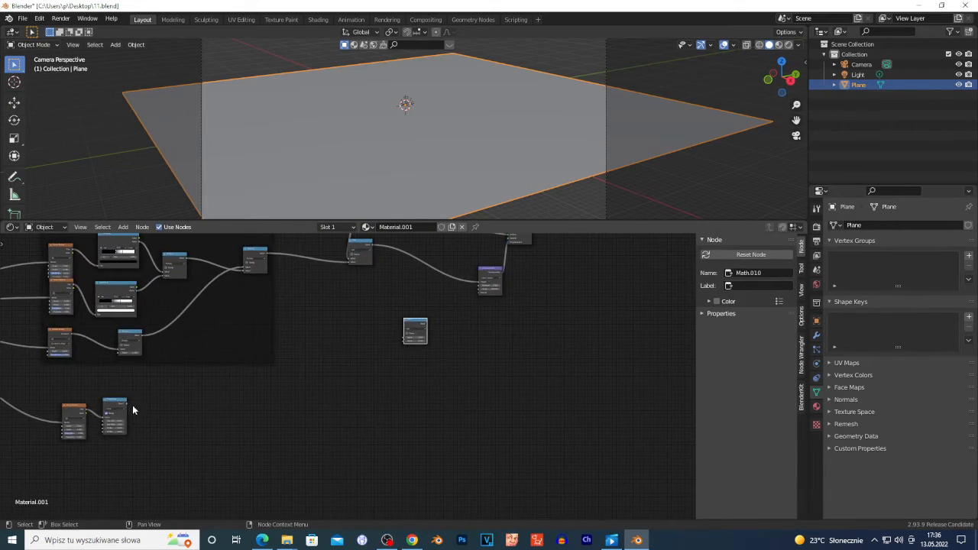
{"action": "left_click_drag", "start_coordinate": [126, 403], "coordinate": [425, 246]}
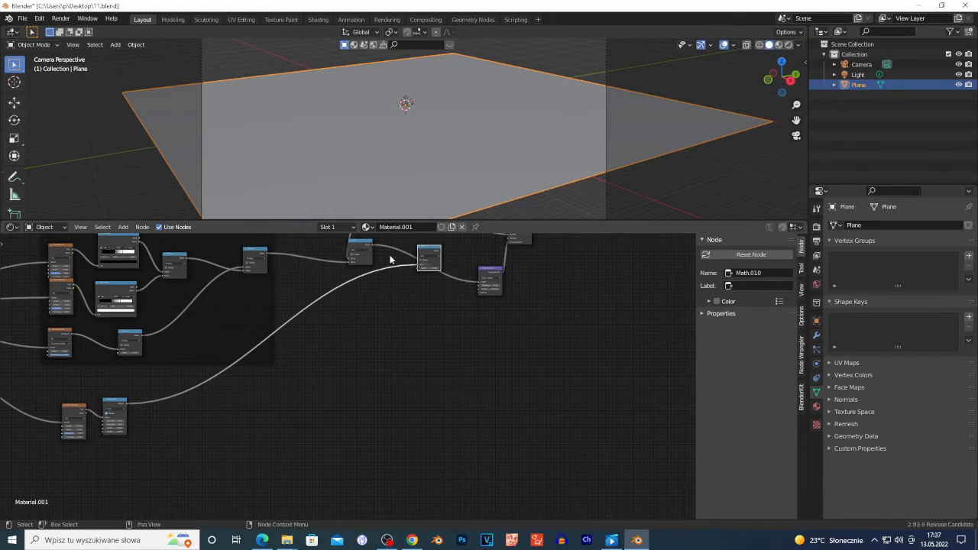
Step: Reroute the Add node's output from the Displacement node to the new Math node's second Value input and move the Math node beside Displacement
{"action": "right_click_drag", "start_coordinate": [479, 283], "coordinate": [440, 281], "text": "ctrl"}
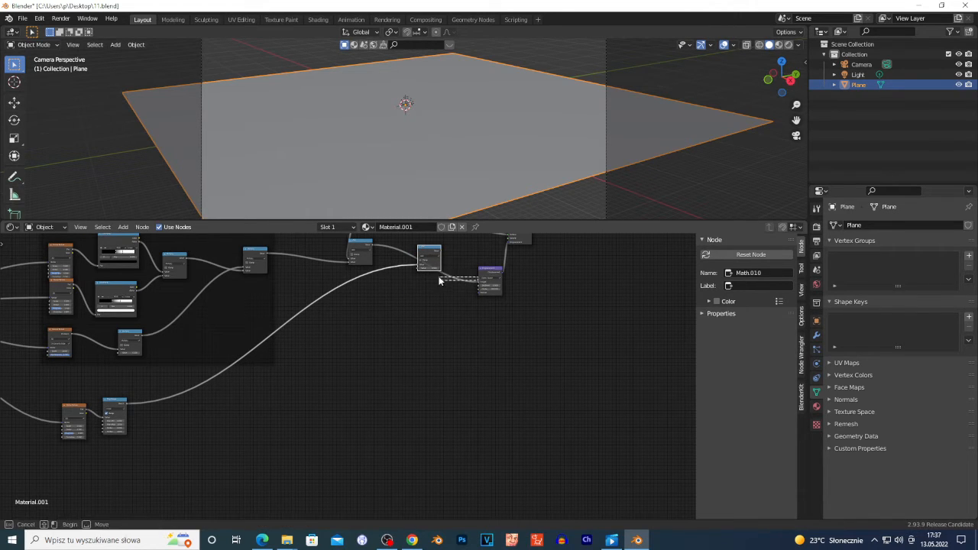
{"action": "left_click_drag", "start_coordinate": [440, 281], "coordinate": [419, 267]}
{"action": "left_click", "coordinate": [478, 281]}
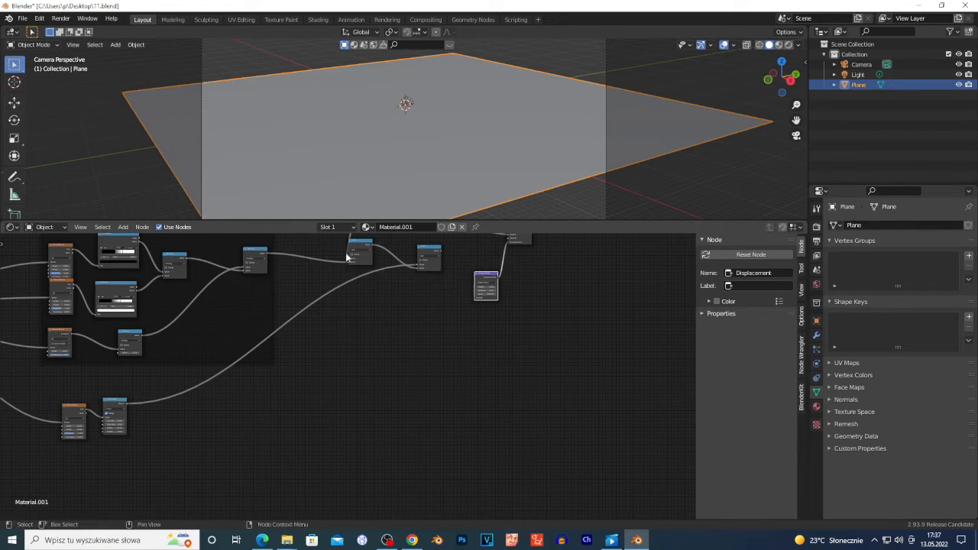
{"action": "scroll", "coordinate": [327, 328], "scroll_direction": "down", "scroll_amount": 3}
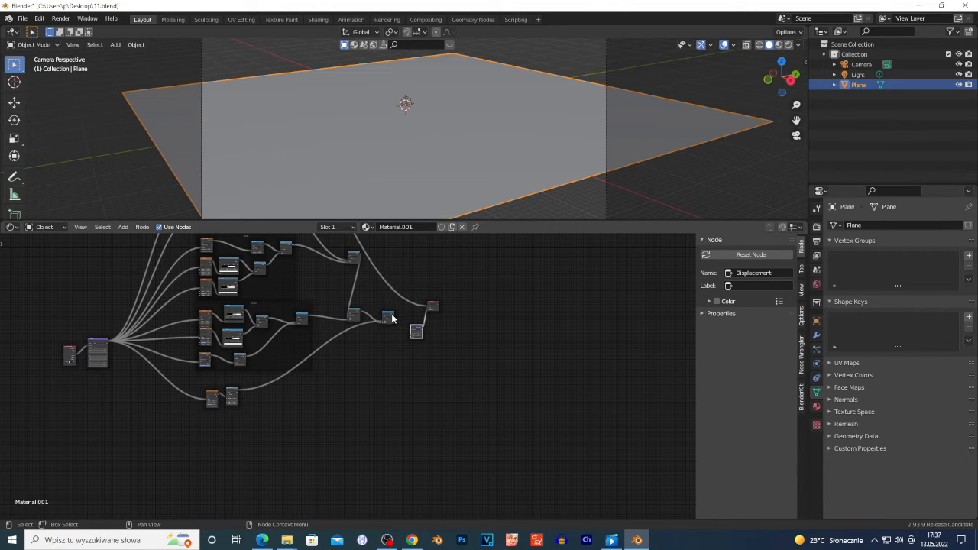
{"action": "left_click_drag", "start_coordinate": [395, 319], "coordinate": [398, 336]}
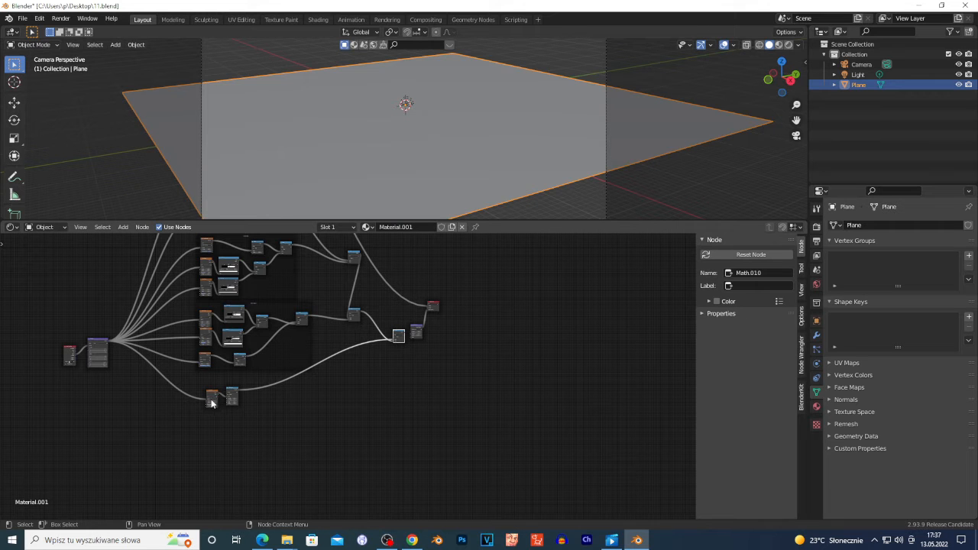
Step: Link the new Math node's Value output to the Displacement node's Height input
{"action": "middle_click_drag", "start_coordinate": [461, 385], "coordinate": [335, 418]}
{"action": "scroll", "coordinate": [349, 435], "scroll_direction": "up", "scroll_amount": 10}
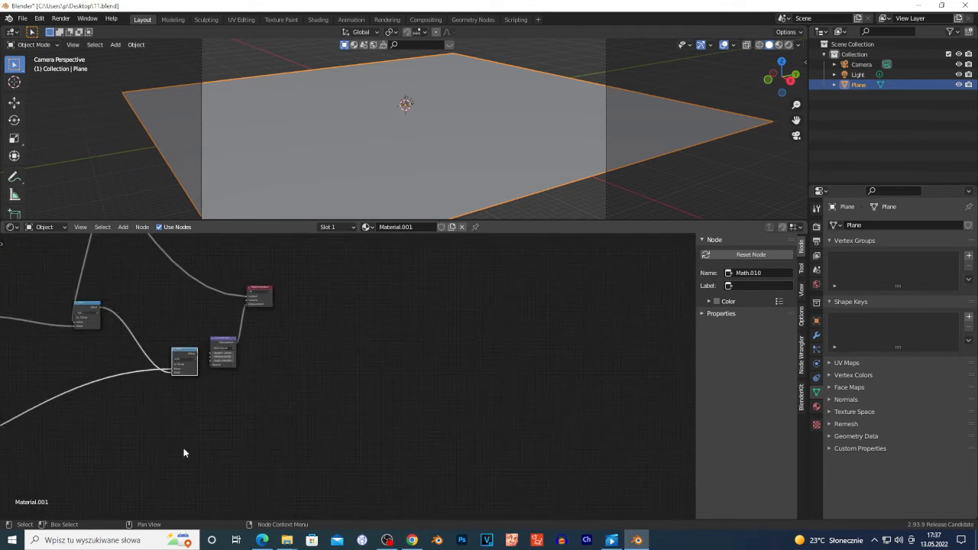
{"action": "middle_click_drag", "start_coordinate": [183, 449], "coordinate": [421, 480]}
{"action": "scroll", "coordinate": [527, 475], "scroll_direction": "up", "scroll_amount": 5}
{"action": "scroll", "coordinate": [529, 474], "scroll_direction": "up", "scroll_amount": 5}
{"action": "middle_click_drag", "start_coordinate": [492, 464], "coordinate": [373, 456]}
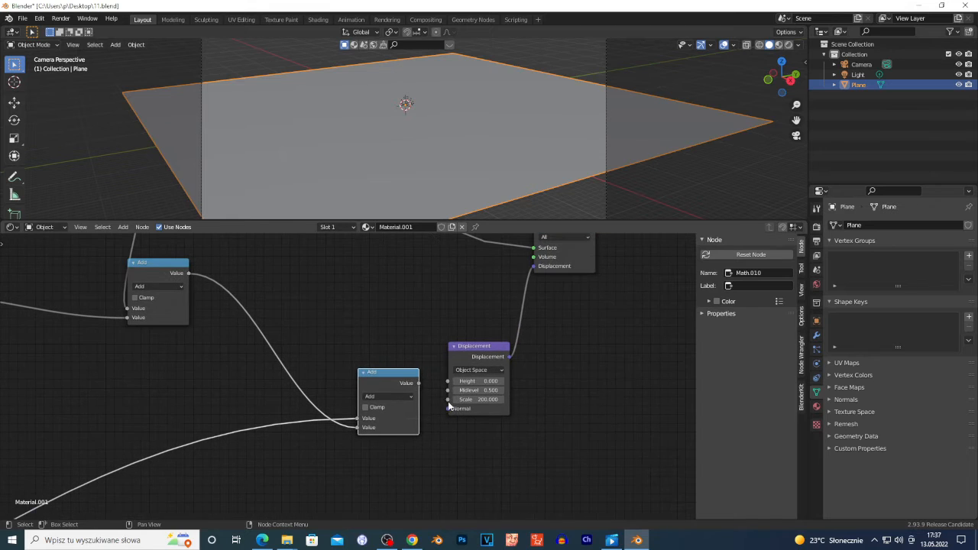
{"action": "left_click_drag", "start_coordinate": [419, 383], "coordinate": [448, 382]}
{"action": "scroll", "coordinate": [459, 429], "scroll_direction": "up", "scroll_amount": 3}
{"action": "scroll", "coordinate": [417, 444], "scroll_direction": "up", "scroll_amount": 2}
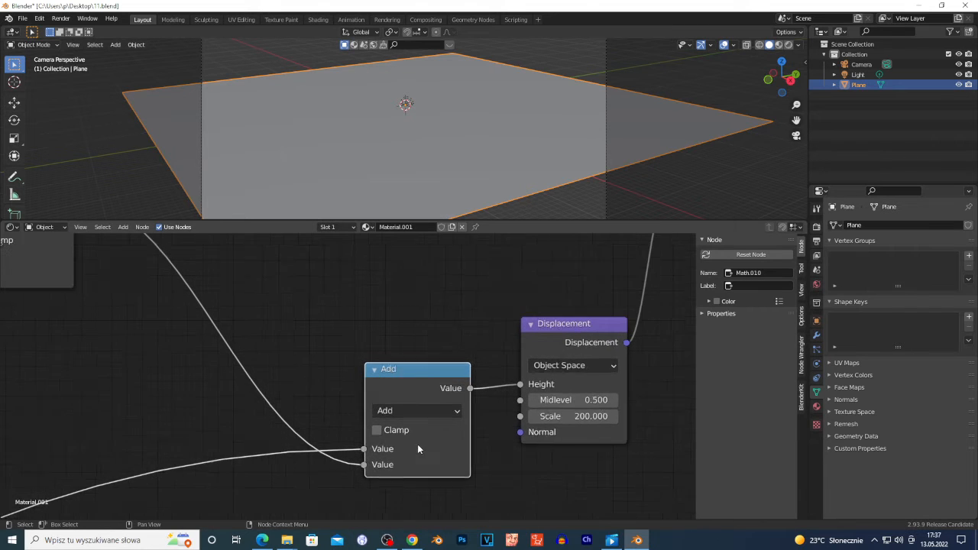
Step: Set the new Math node's operation to Multiply and shift the node slightly up and away from the Displacement node
{"action": "left_click", "coordinate": [411, 414]}
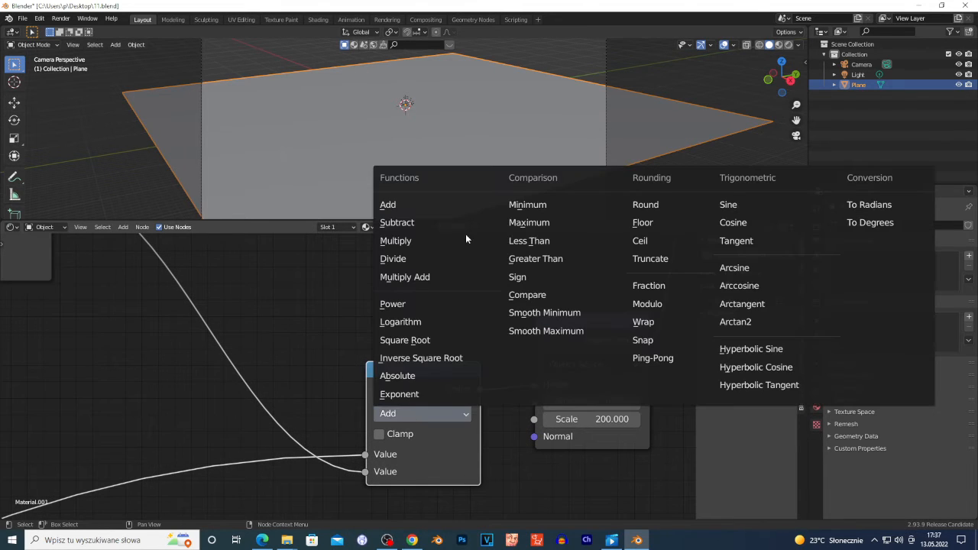
{"action": "left_click", "coordinate": [429, 241]}
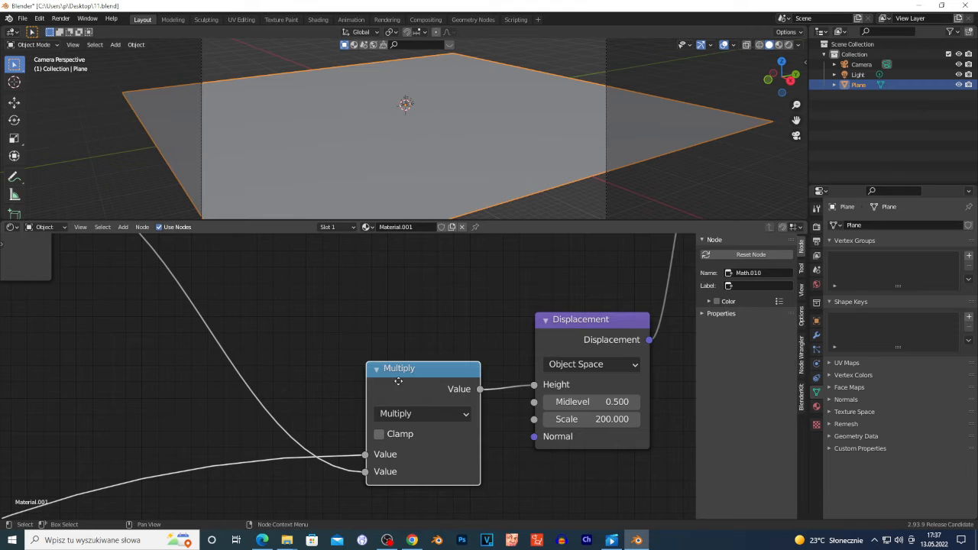
{"action": "left_click_drag", "start_coordinate": [398, 381], "coordinate": [366, 326]}
{"action": "scroll", "coordinate": [309, 403], "scroll_direction": "down", "scroll_amount": 20}
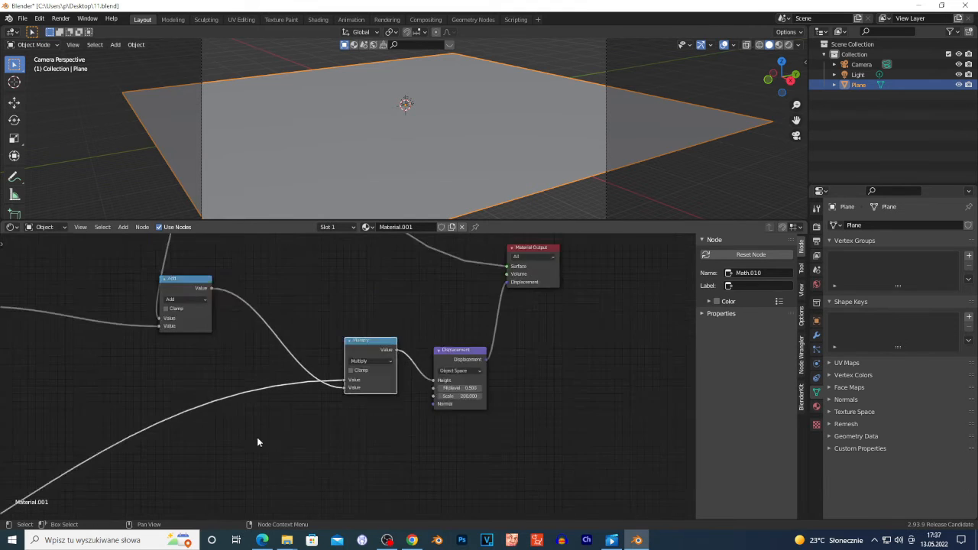
Step: Switch the viewport to rendered shading and preview the Map Range node's output on the plane
{"action": "middle_click_drag", "start_coordinate": [267, 461], "coordinate": [422, 401]}
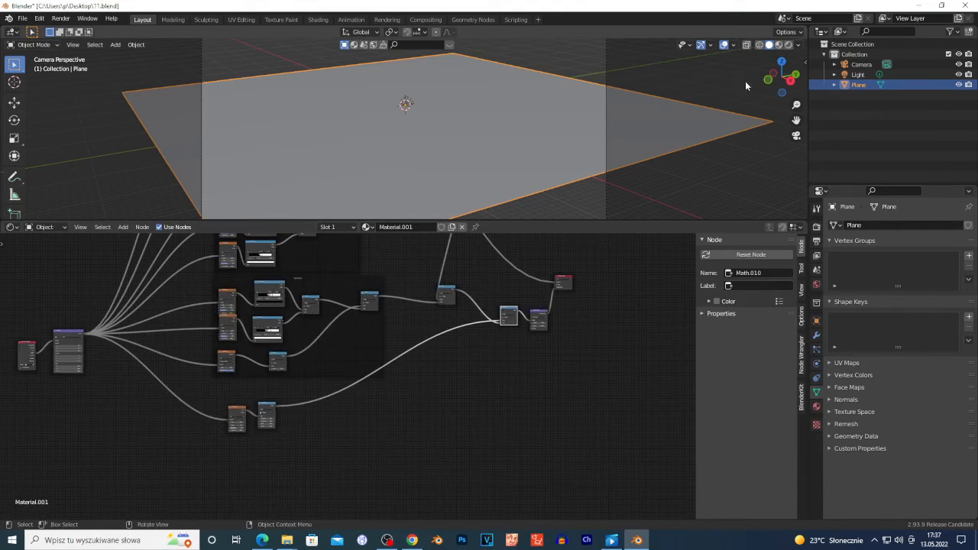
{"action": "left_click", "coordinate": [788, 45]}
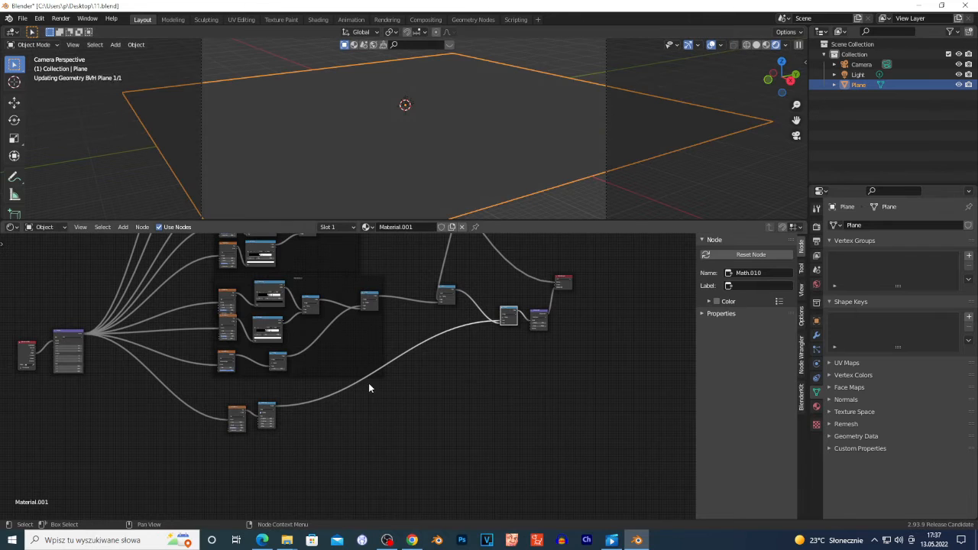
{"action": "middle_click_drag", "start_coordinate": [340, 457], "coordinate": [350, 454]}
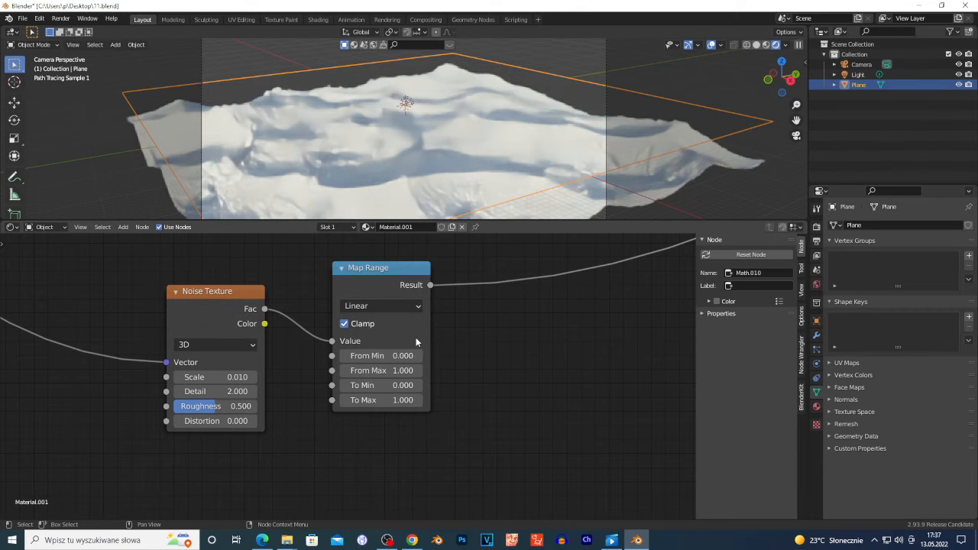
{"action": "left_click", "coordinate": [417, 340], "text": "ctrl+shift"}
{"action": "scroll", "coordinate": [456, 346], "scroll_direction": "up", "scroll_amount": 5}
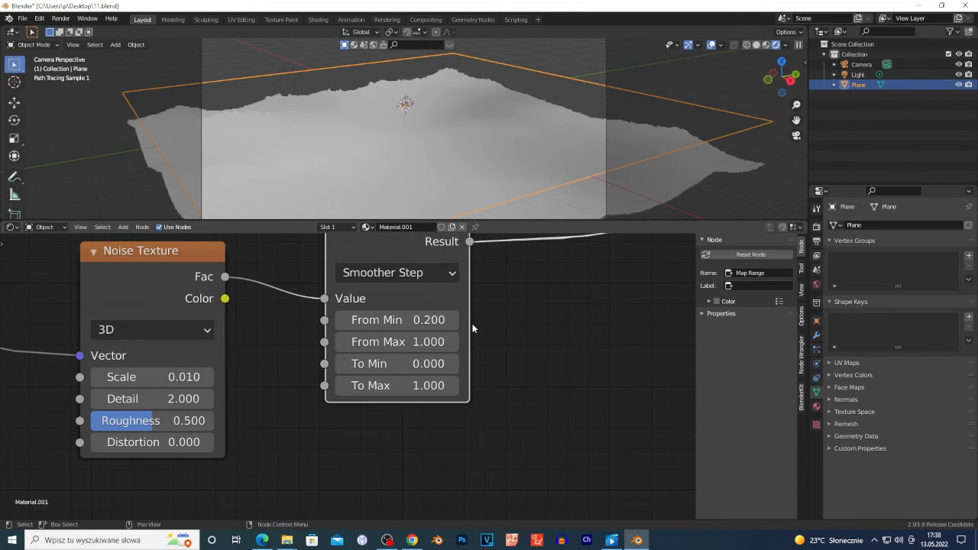
{"action": "scroll", "coordinate": [355, 248], "scroll_direction": "down", "scroll_amount": 8}
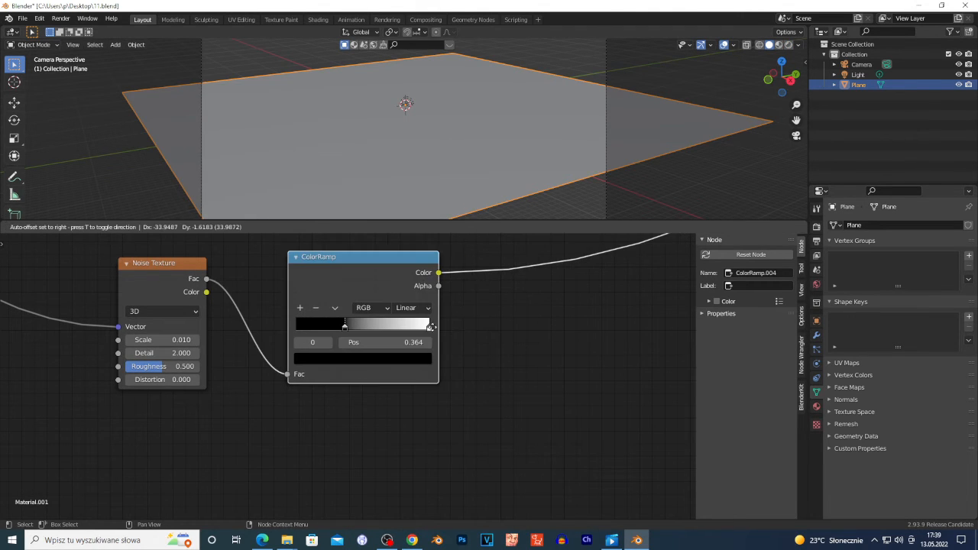
Step: Move the ColorRamp's white stop to 0.673 and link its Color output to a Value input of the Multiply node
{"action": "left_click_drag", "start_coordinate": [430, 327], "coordinate": [388, 328]}
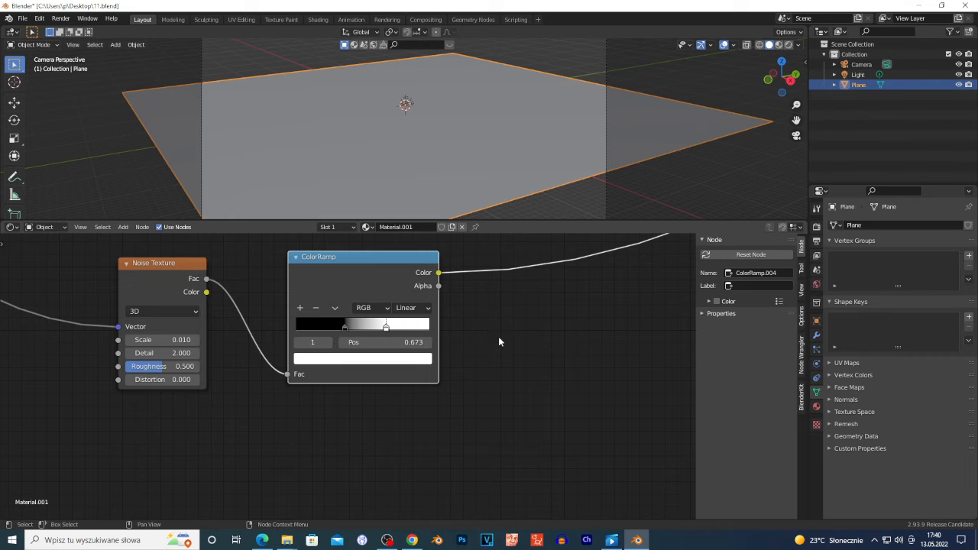
{"action": "scroll", "coordinate": [591, 324], "scroll_direction": "down", "scroll_amount": 15}
{"action": "middle_click_drag", "start_coordinate": [545, 378], "coordinate": [376, 467]}
{"action": "scroll", "coordinate": [229, 453], "scroll_direction": "up", "scroll_amount": 2}
{"action": "left_click_drag", "start_coordinate": [203, 458], "coordinate": [496, 345]}
{"action": "scroll", "coordinate": [283, 382], "scroll_direction": "down", "scroll_amount": 3}
{"action": "scroll", "coordinate": [283, 382], "scroll_direction": "down", "scroll_amount": 2}
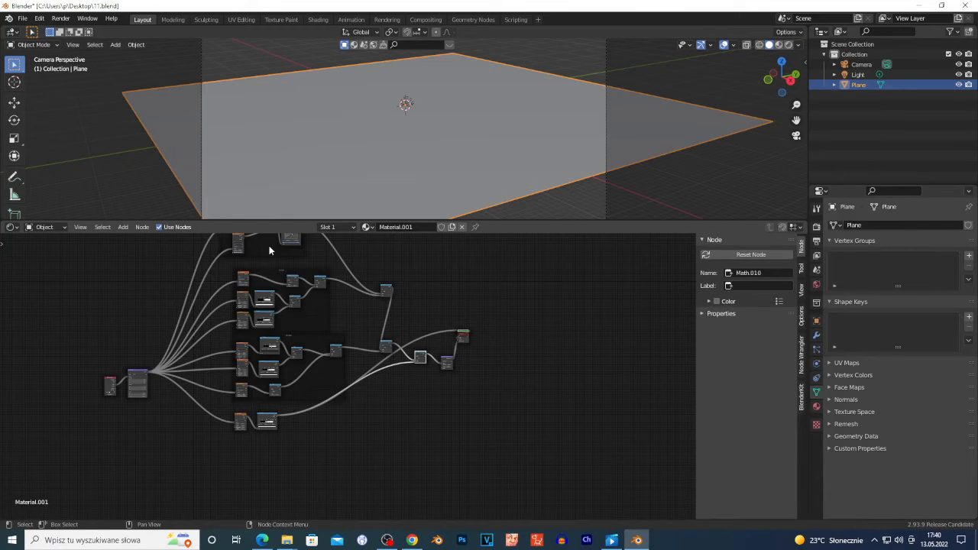
Step: Connect the Principled BSDF node to the Material Output surface in place of the previewed node
{"action": "scroll", "coordinate": [527, 380], "scroll_direction": "up", "scroll_amount": 5}
{"action": "scroll", "coordinate": [415, 375], "scroll_direction": "down", "scroll_amount": 7}
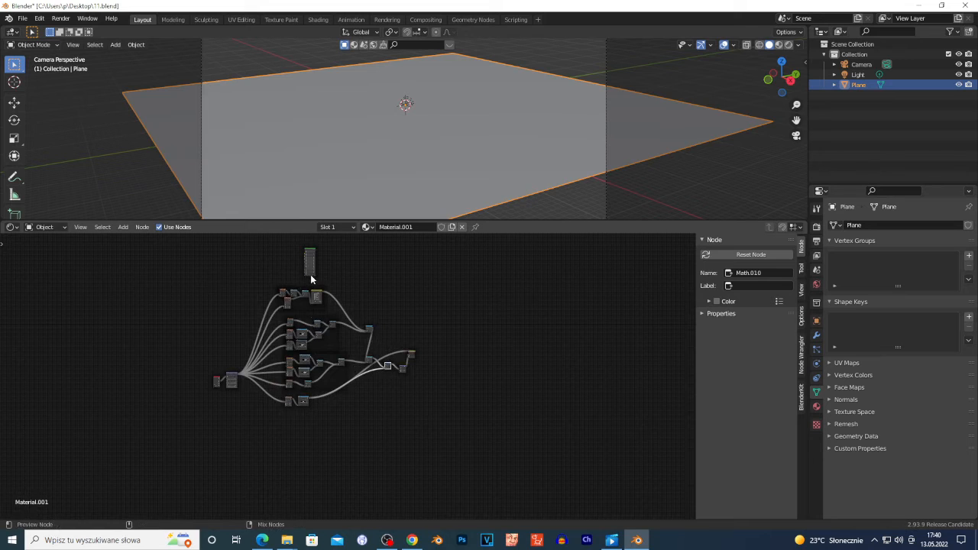
{"action": "left_click", "coordinate": [311, 274], "text": "ctrl+shift"}
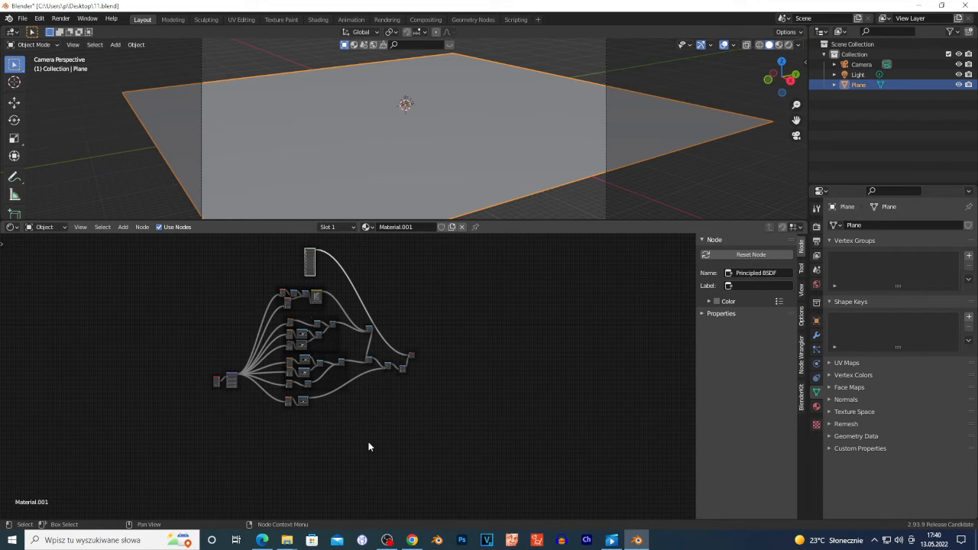
{"action": "middle_click_drag", "start_coordinate": [476, 417], "coordinate": [486, 414]}
{"action": "scroll", "coordinate": [360, 418], "scroll_direction": "up", "scroll_amount": 1}
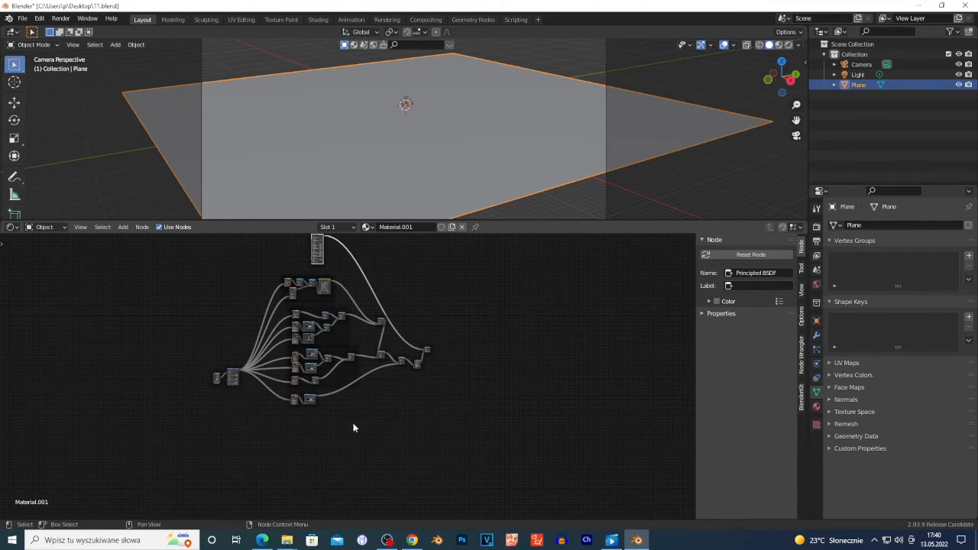
{"action": "middle_click_drag", "start_coordinate": [321, 433], "coordinate": [415, 413]}
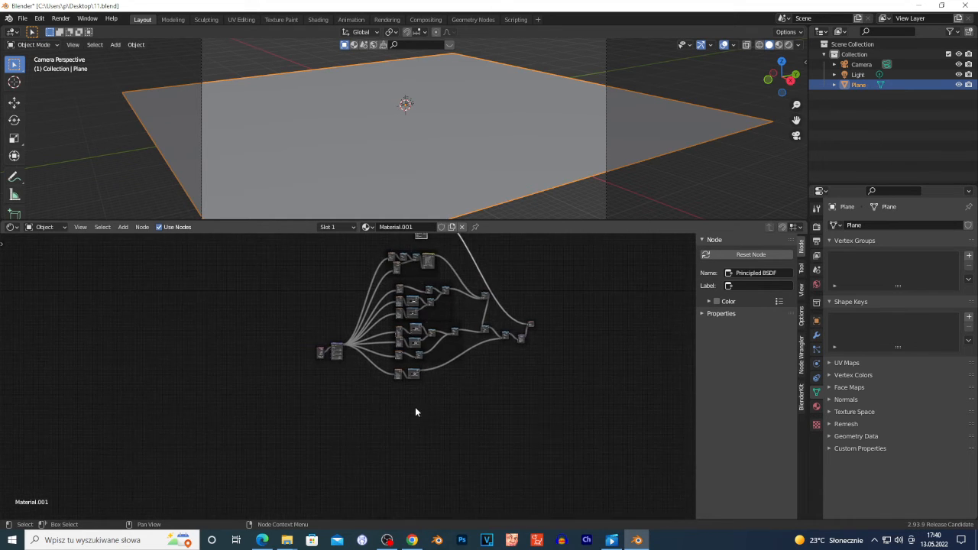
{"action": "scroll", "coordinate": [415, 412], "scroll_direction": "up", "scroll_amount": 5}
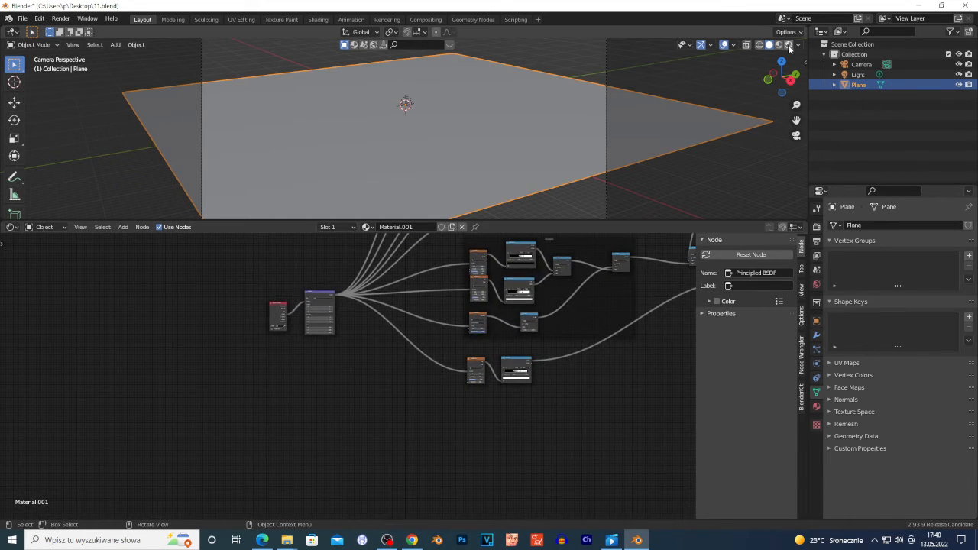
Step: Show the plane in rendered shading to check the displacement with the unframed Noise Texture and ColorRamp
{"action": "left_click", "coordinate": [789, 45]}
{"action": "middle_click_drag", "start_coordinate": [538, 420], "coordinate": [504, 410]}
{"action": "middle_click_drag", "start_coordinate": [573, 420], "coordinate": [481, 415]}
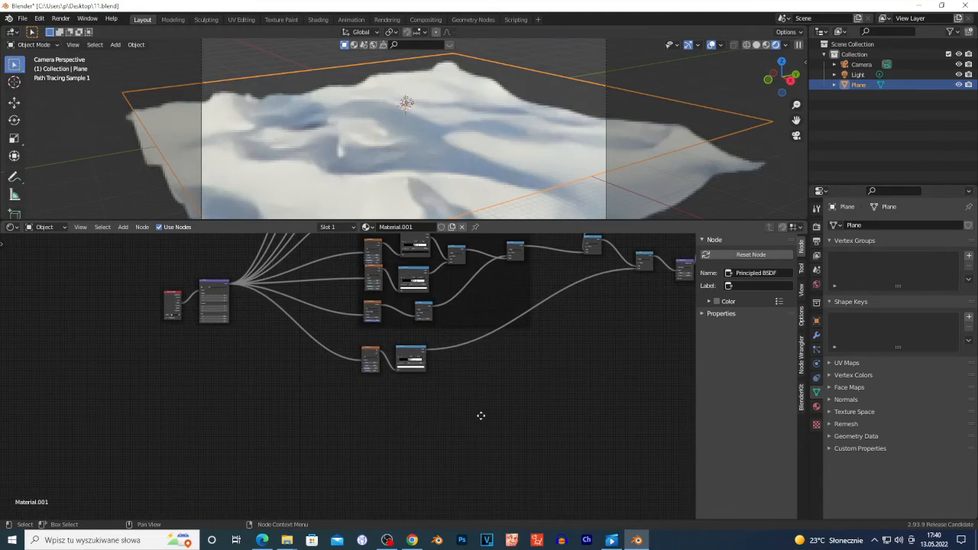
{"action": "scroll", "coordinate": [480, 405], "scroll_direction": "up", "scroll_amount": 3}
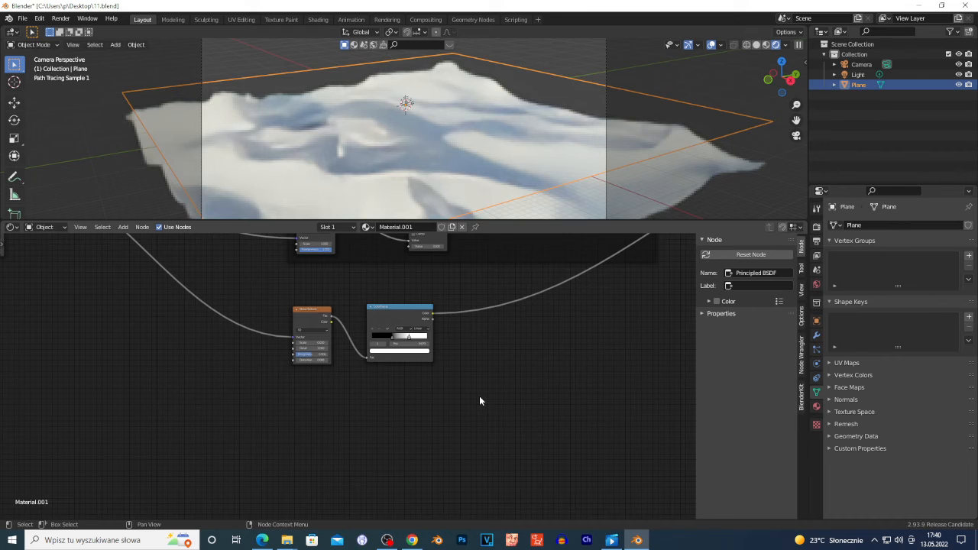
{"action": "scroll", "coordinate": [348, 377], "scroll_direction": "up", "scroll_amount": 3}
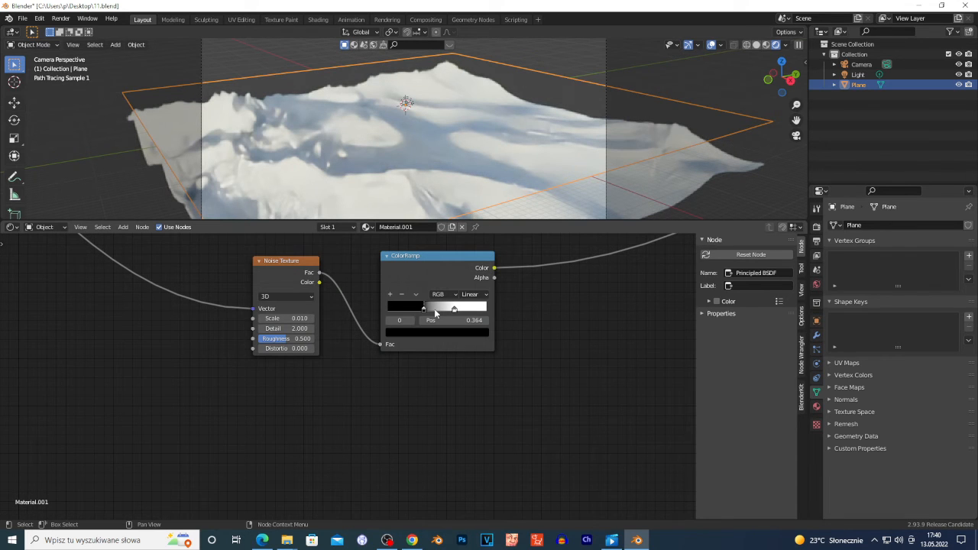
Step: Narrow the ColorRamp's transition by moving its black stop to 0.509 and its white stop to 0.577
{"action": "left_click_drag", "start_coordinate": [436, 313], "coordinate": [433, 311]}
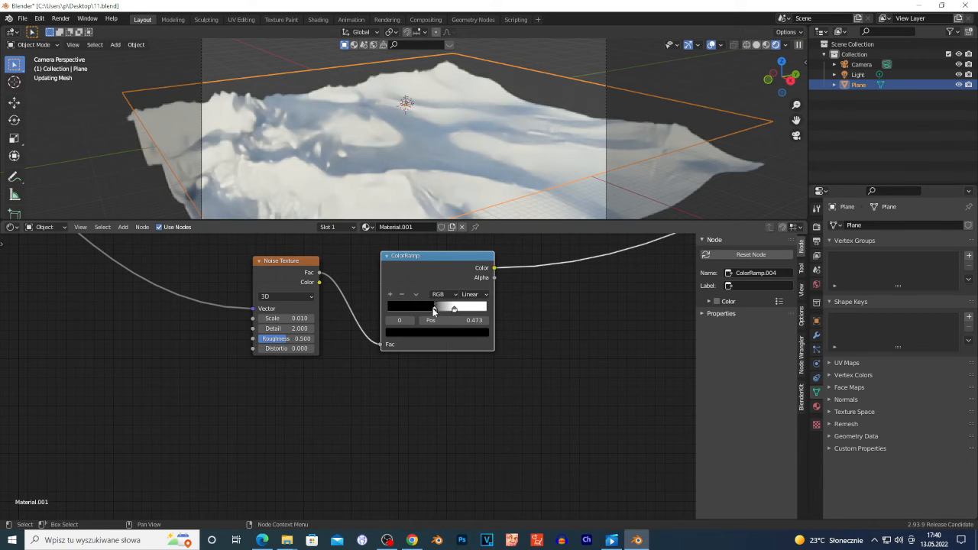
{"action": "scroll", "coordinate": [515, 333], "scroll_direction": "up", "scroll_amount": 2}
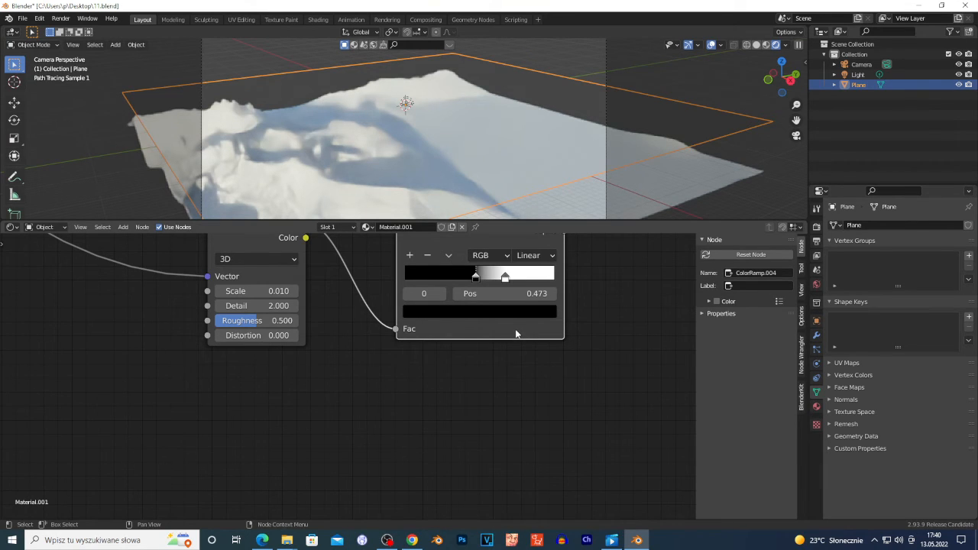
{"action": "scroll", "coordinate": [515, 334], "scroll_direction": "up", "scroll_amount": 1}
{"action": "left_click_drag", "start_coordinate": [475, 277], "coordinate": [481, 280]}
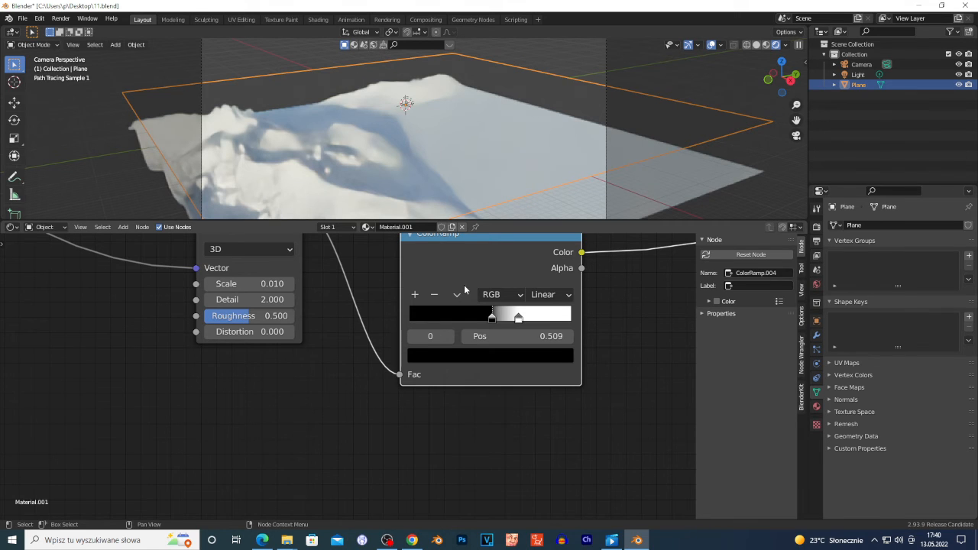
{"action": "left_click_drag", "start_coordinate": [491, 317], "coordinate": [500, 318]}
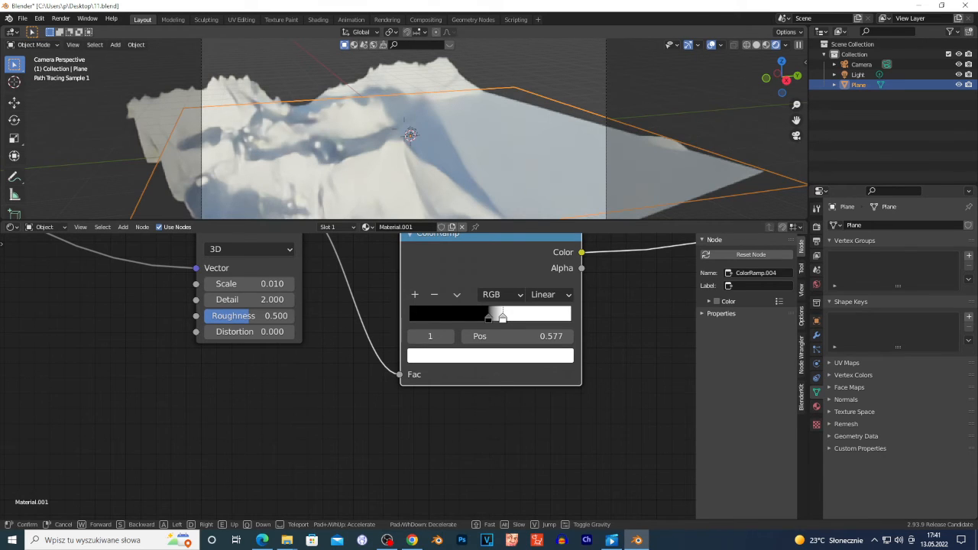
Step: Walk the camera around to another side of the plane and move the ColorRamp's black stop closer to the white stop
{"action": "key", "text": "d"}
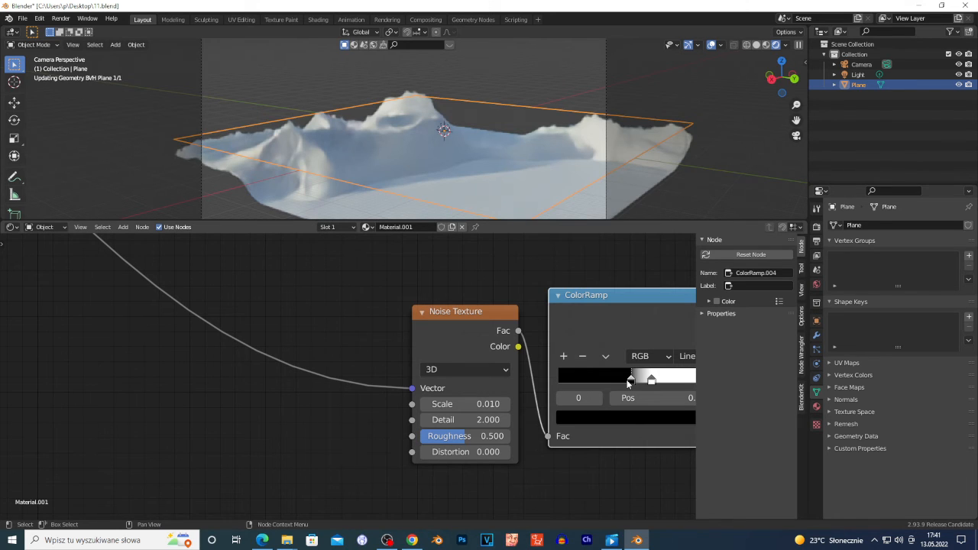
{"action": "left_click_drag", "start_coordinate": [630, 382], "coordinate": [653, 382]}
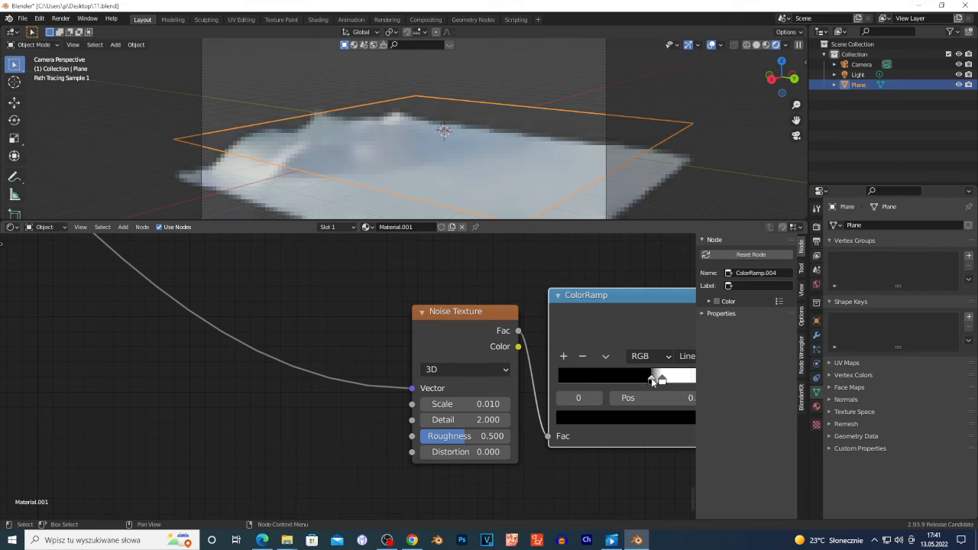
Step: Replace the ColorRamp with a Map Range node and link the unframed Noise Texture's Fac output to its Value input
{"action": "key", "text": "x"}
{"action": "key", "text": "shift+a"}
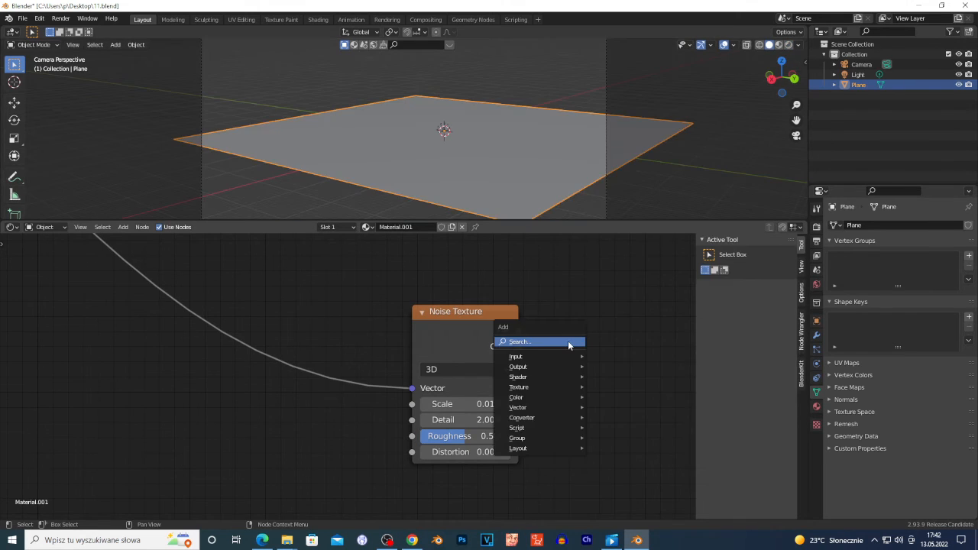
{"action": "type", "text": "MA"}
{"action": "key", "text": "Down"}
{"action": "key", "text": "Down"}
{"action": "key", "text": "Down"}
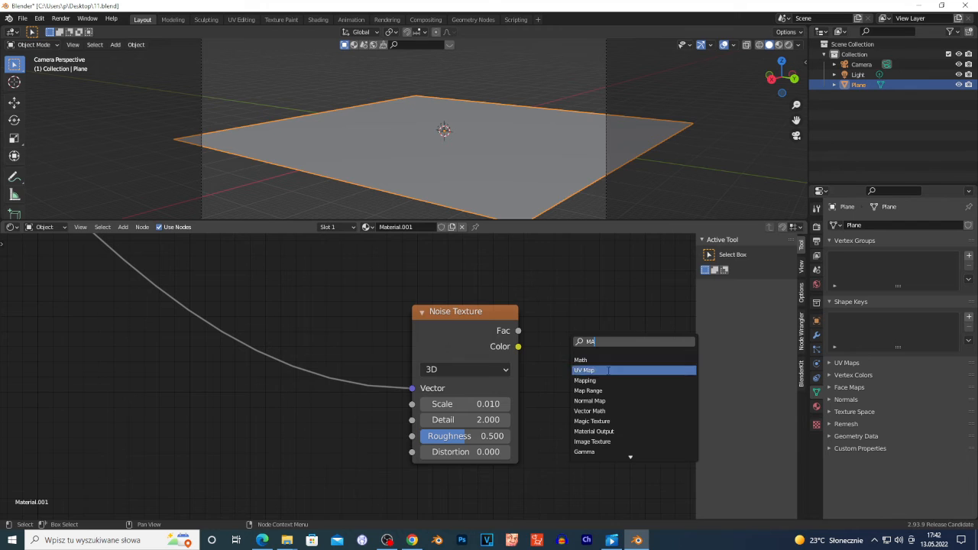
{"action": "key", "text": "Return"}
{"action": "left_click", "coordinate": [596, 358]}
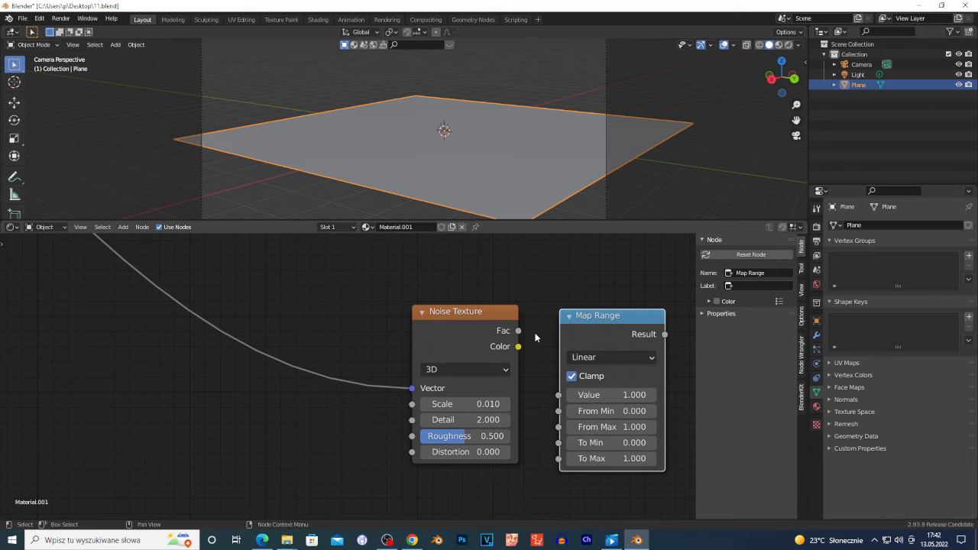
{"action": "left_click_drag", "start_coordinate": [519, 330], "coordinate": [559, 395]}
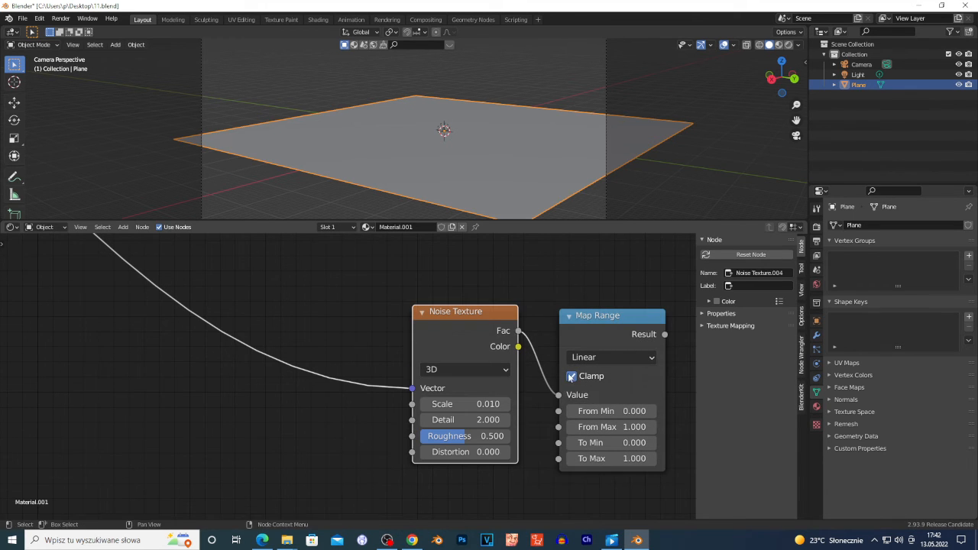
Step: Link the Map Range node's Result output to the free input of the Multiply node that feeds the Displacement node
{"action": "scroll", "coordinate": [546, 382], "scroll_direction": "down", "scroll_amount": 4}
{"action": "scroll", "coordinate": [535, 354], "scroll_direction": "down", "scroll_amount": 5}
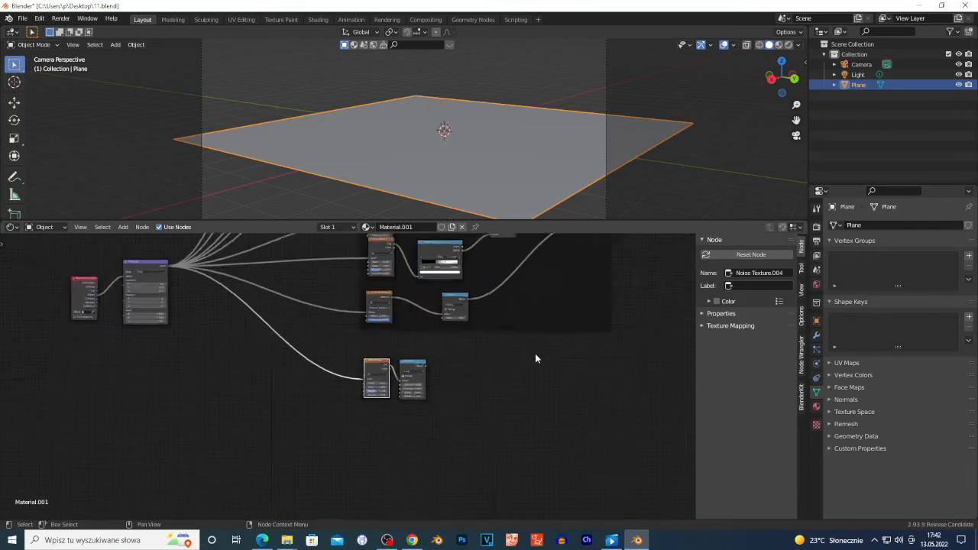
{"action": "left_click_drag", "start_coordinate": [653, 334], "coordinate": [609, 277]}
{"action": "left_click_drag", "start_coordinate": [610, 261], "coordinate": [678, 336]}
{"action": "left_click_drag", "start_coordinate": [621, 286], "coordinate": [575, 353]}
{"action": "scroll", "coordinate": [447, 386], "scroll_direction": "up", "scroll_amount": 4}
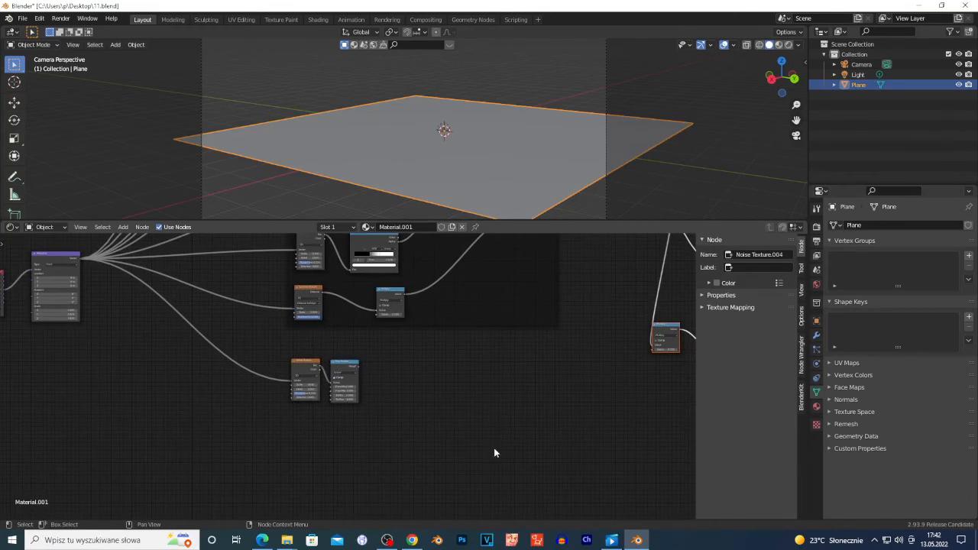
{"action": "middle_click_drag", "start_coordinate": [392, 453], "coordinate": [316, 443]}
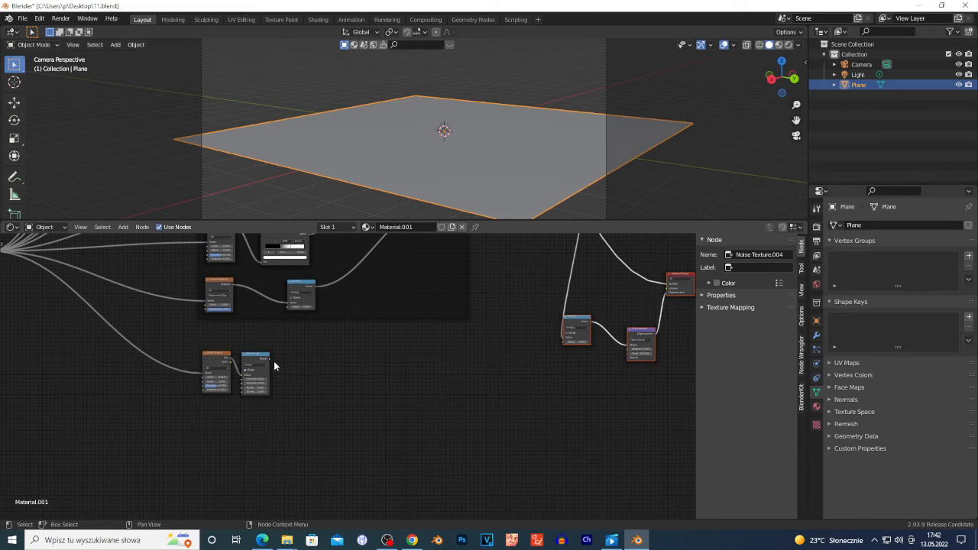
{"action": "left_click_drag", "start_coordinate": [270, 358], "coordinate": [569, 342]}
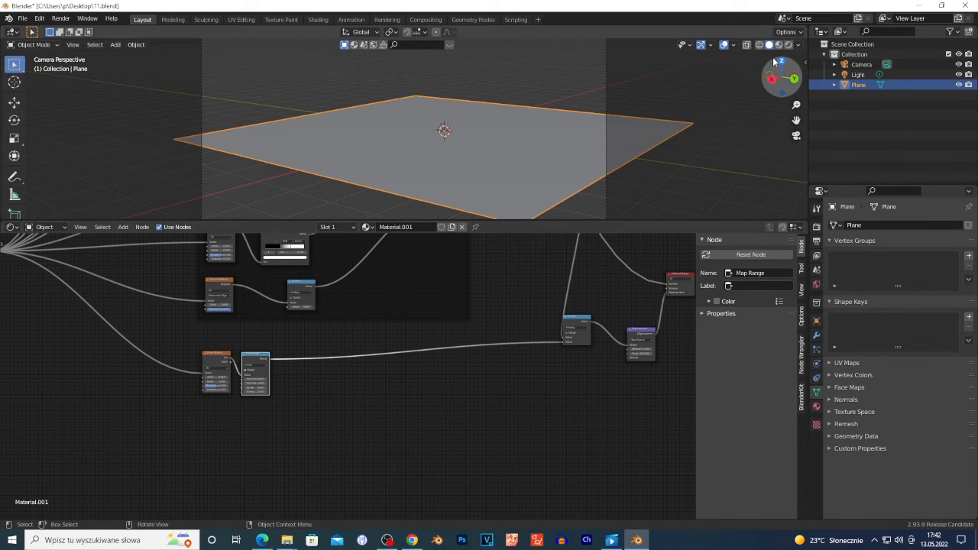
Step: Show the plane in rendered shading and examine the displacement up close with the Map Range mask applied
{"action": "left_click", "coordinate": [789, 45]}
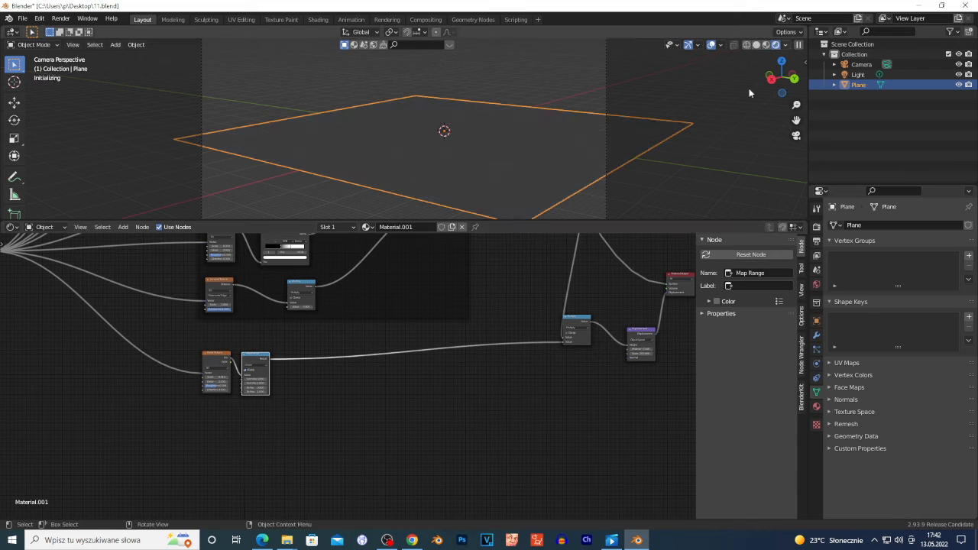
{"action": "scroll", "coordinate": [404, 341], "scroll_direction": "down", "scroll_amount": 5}
{"action": "scroll", "coordinate": [387, 334], "scroll_direction": "down", "scroll_amount": 2}
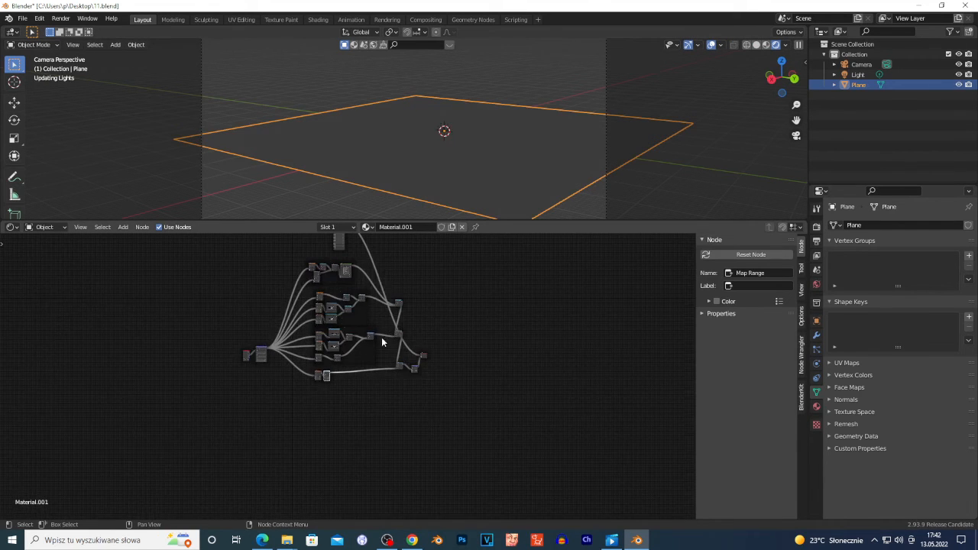
{"action": "middle_click_drag", "start_coordinate": [480, 413], "coordinate": [493, 412]}
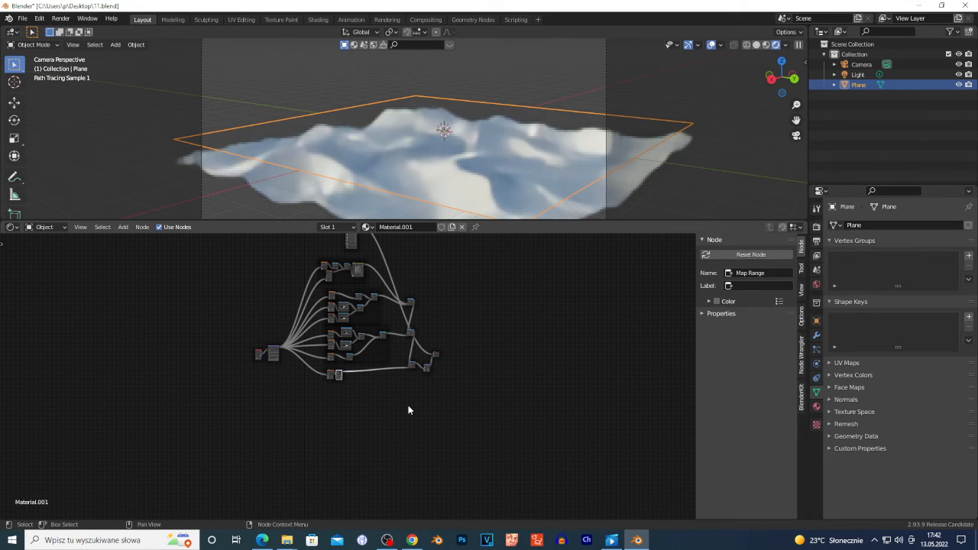
{"action": "scroll", "coordinate": [408, 409], "scroll_direction": "up", "scroll_amount": 2}
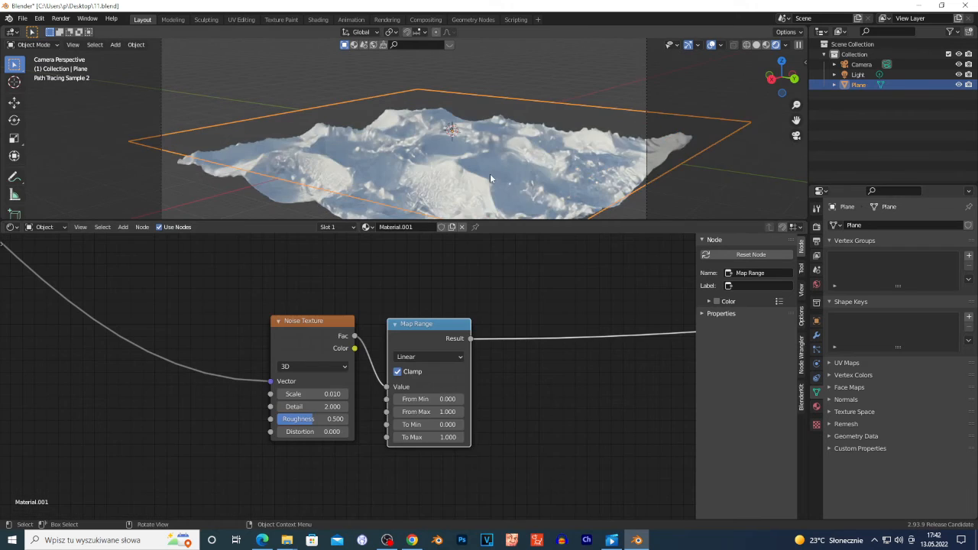
{"action": "scroll", "coordinate": [477, 175], "scroll_direction": "up", "scroll_amount": 8}
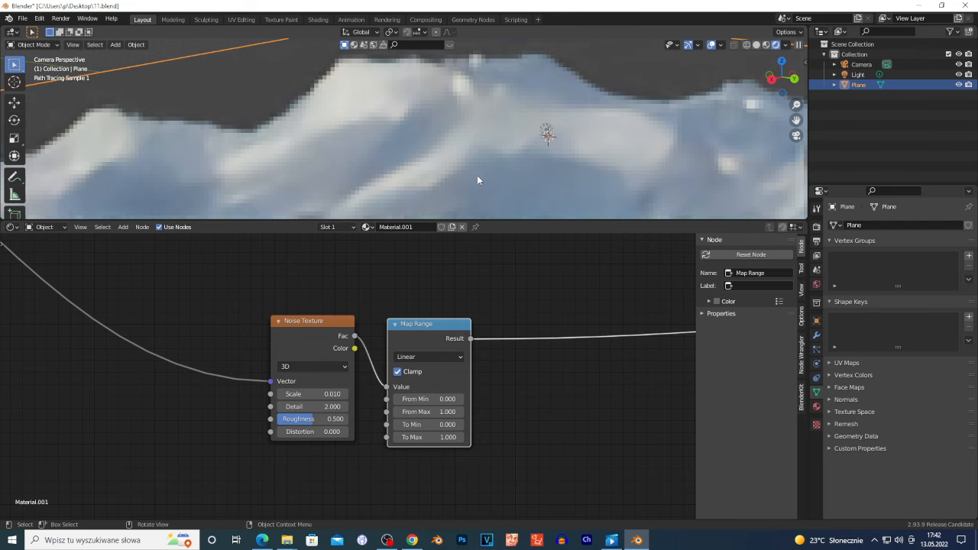
{"action": "scroll", "coordinate": [477, 180], "scroll_direction": "down", "scroll_amount": 3}
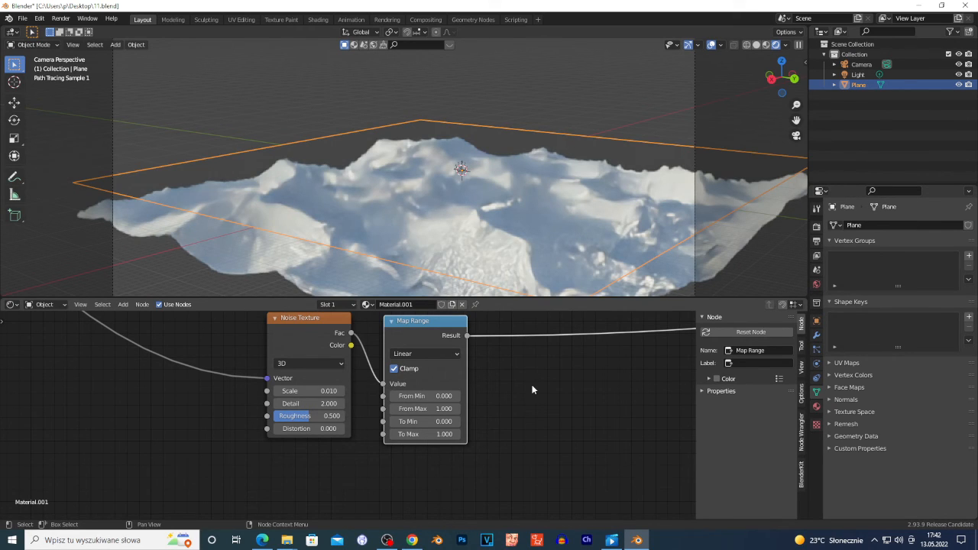
{"action": "left_click", "coordinate": [540, 325]}
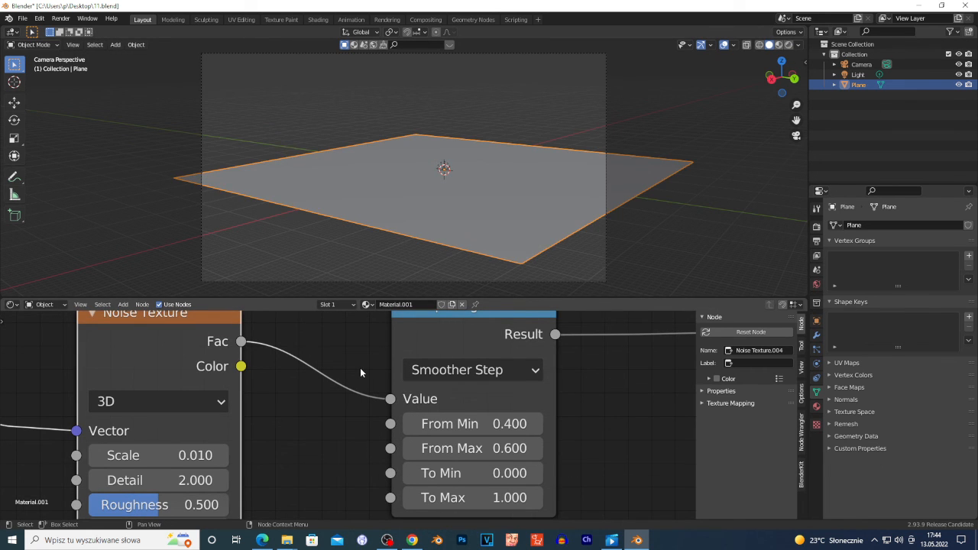
Step: Enclose the unframed Noise Texture and its Map Range node together in a new frame
{"action": "key", "text": "Home"}
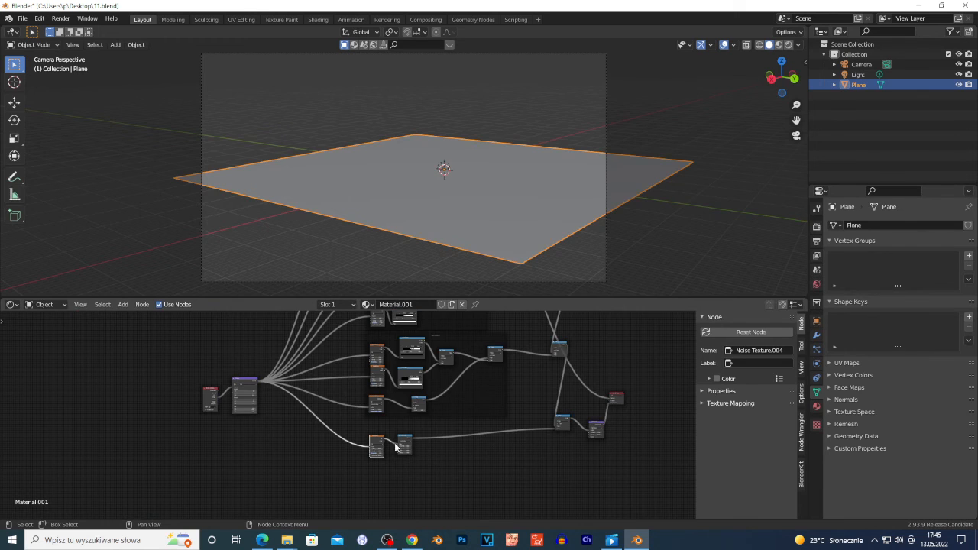
{"action": "scroll", "coordinate": [489, 457], "scroll_direction": "down", "scroll_amount": 4}
{"action": "middle_click_drag", "start_coordinate": [419, 467], "coordinate": [405, 498]}
{"action": "mouse_move", "coordinate": [427, 429]}
{"action": "left_mouse_down"}
{"action": "mouse_move", "coordinate": [418, 440]}
{"action": "mouse_move", "coordinate": [410, 425]}
{"action": "left_mouse_up"}
{"action": "scroll", "coordinate": [397, 442], "scroll_direction": "down", "scroll_amount": 2}
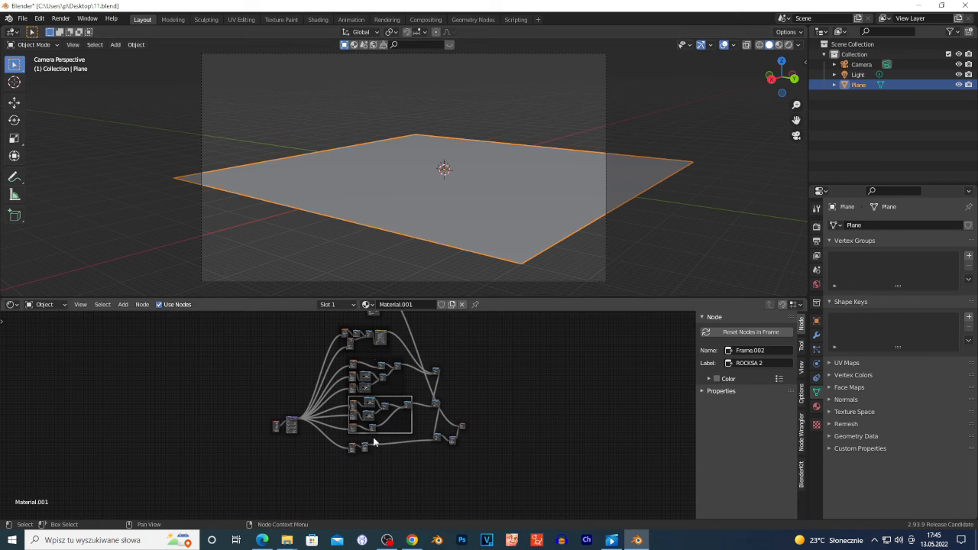
{"action": "middle_click_drag", "start_coordinate": [358, 460], "coordinate": [395, 469]}
{"action": "scroll", "coordinate": [396, 468], "scroll_direction": "up", "scroll_amount": 2}
{"action": "mouse_move", "coordinate": [404, 466]}
{"action": "left_mouse_down"}
{"action": "mouse_move", "coordinate": [240, 400]}
{"action": "mouse_move", "coordinate": [404, 463]}
{"action": "left_mouse_up"}
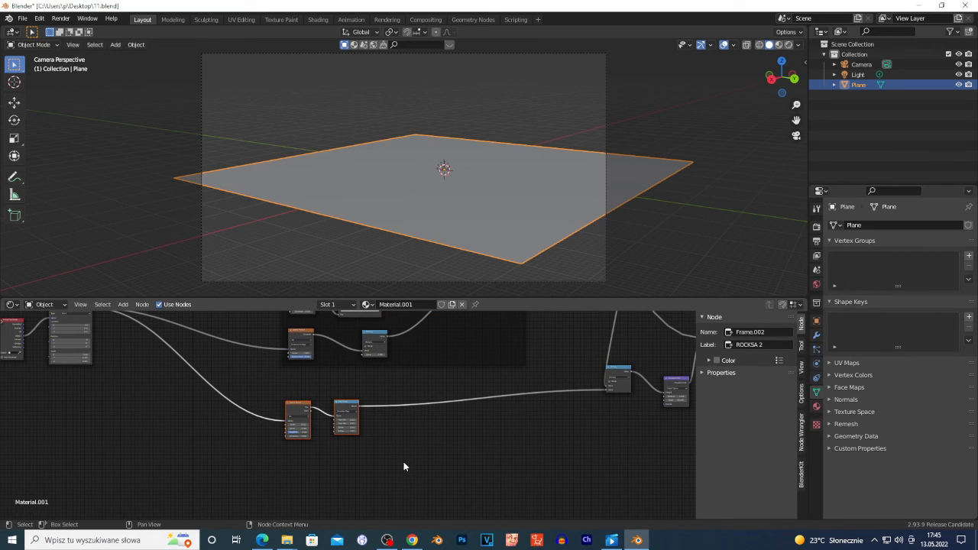
{"action": "key", "text": "ctrl+j"}
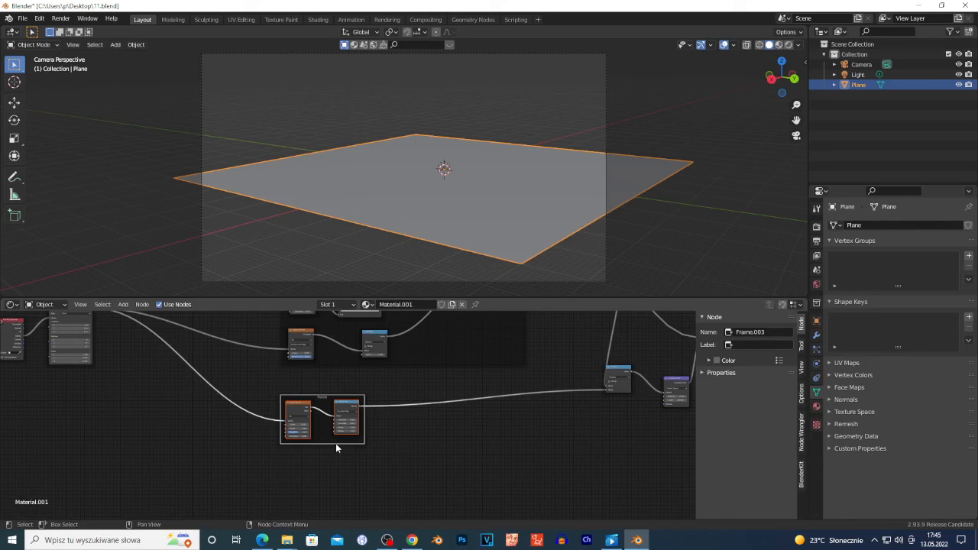
Step: Label the new frame around the Noise Texture and Map Range nodes FLAT
{"action": "scroll", "coordinate": [333, 441], "scroll_direction": "up", "scroll_amount": 5}
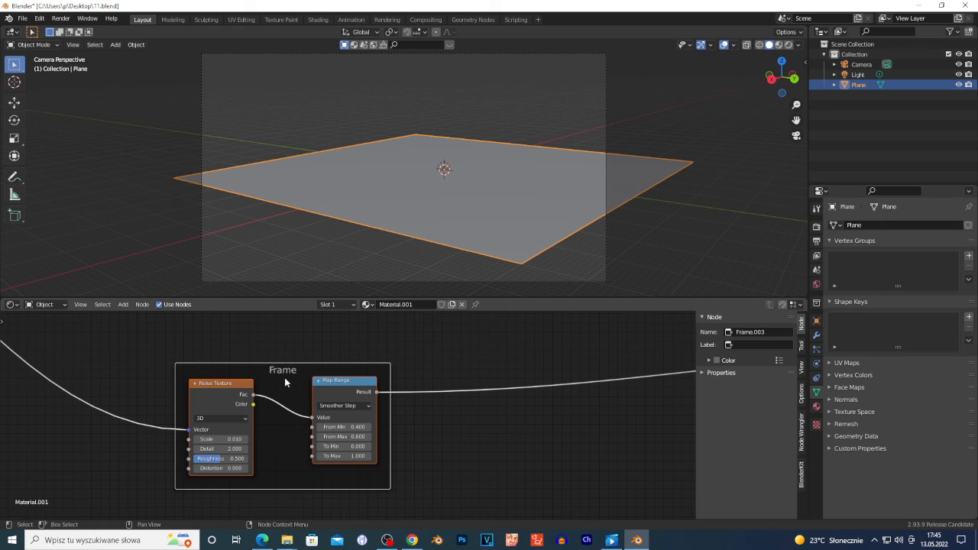
{"action": "key", "text": "F2"}
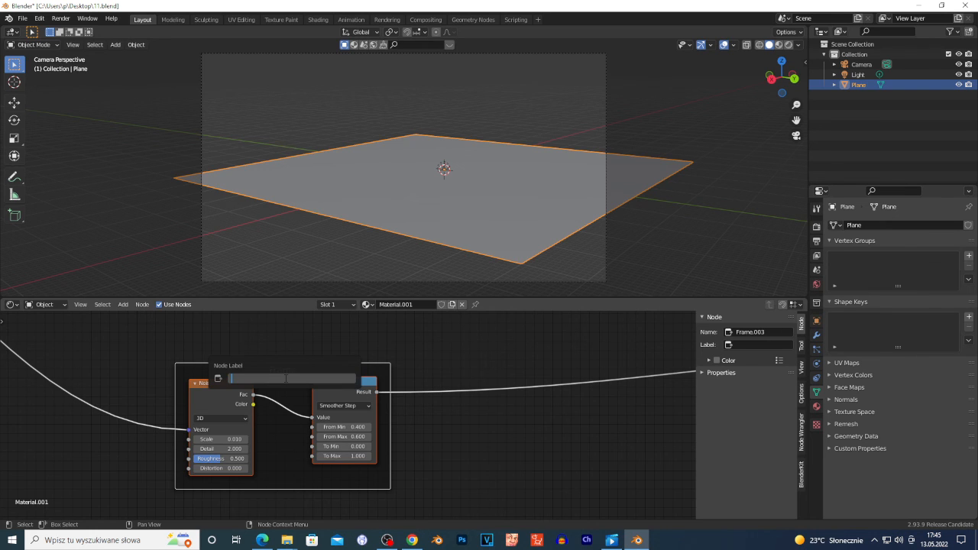
{"action": "type", "text": "FLAT"}
{"action": "key", "text": "Return"}
Step: Enlarge the shader editor to fit the complete node tree and move the Texture Coordinate node slightly away from the Mapping node
{"action": "scroll", "coordinate": [519, 452], "scroll_direction": "down", "scroll_amount": 1}
{"action": "scroll", "coordinate": [520, 452], "scroll_direction": "down", "scroll_amount": 6}
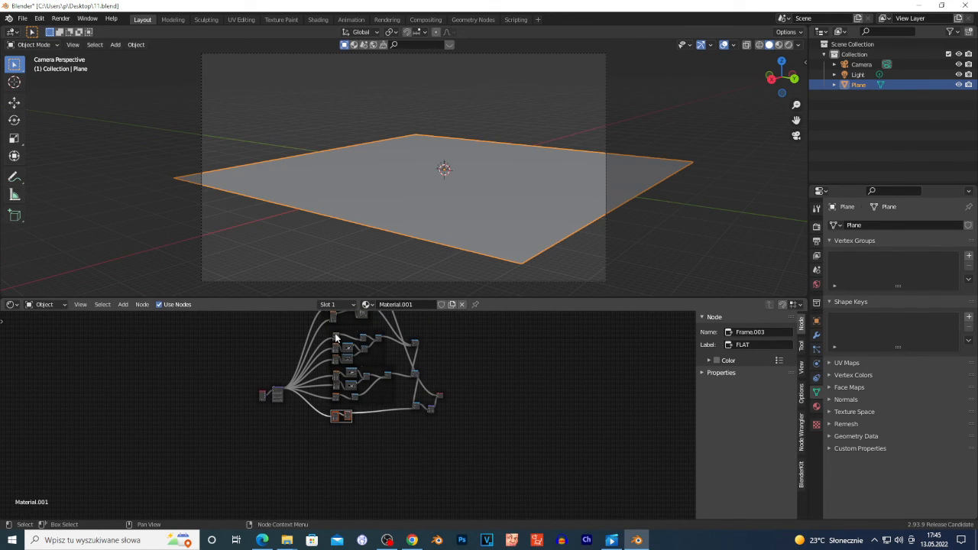
{"action": "left_click_drag", "start_coordinate": [292, 298], "coordinate": [334, 175]}
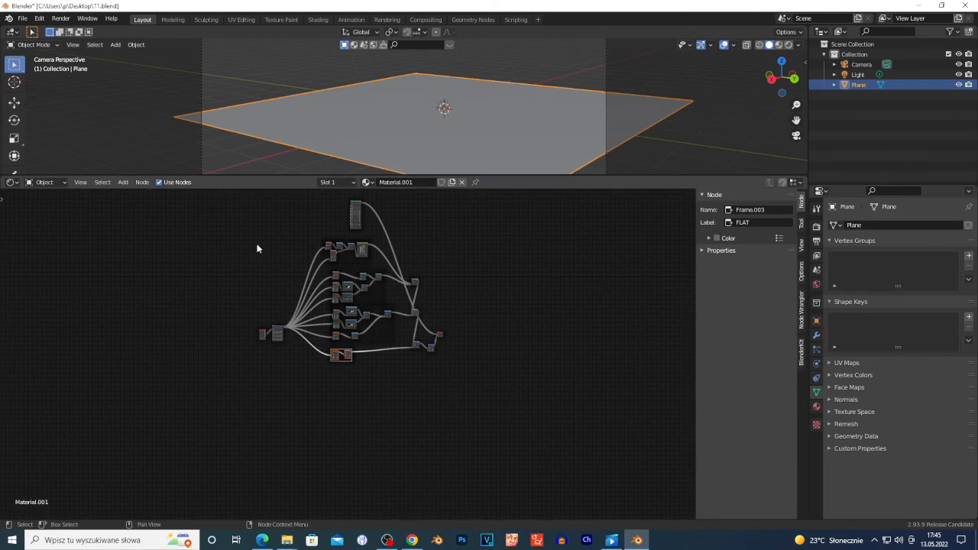
{"action": "left_click_drag", "start_coordinate": [236, 221], "coordinate": [449, 417]}
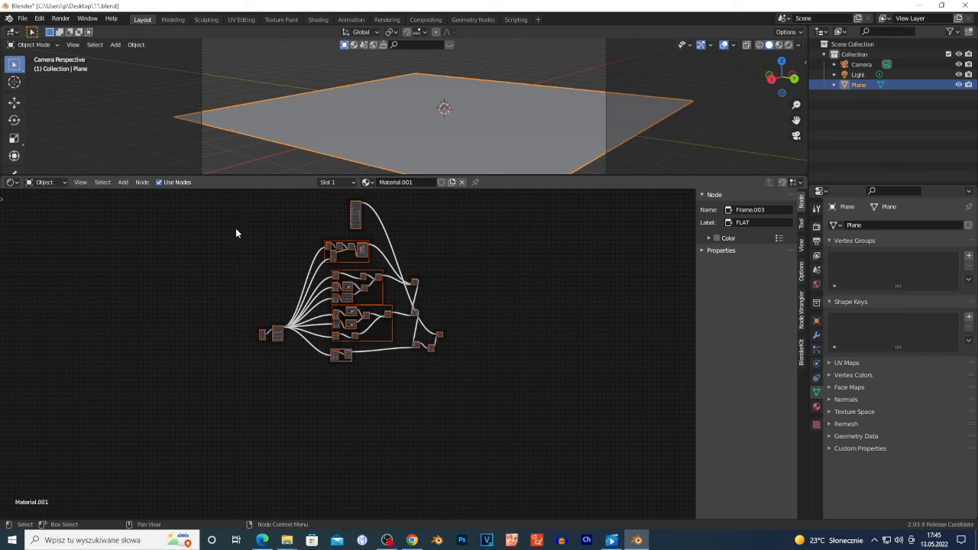
{"action": "left_click_drag", "start_coordinate": [236, 228], "coordinate": [530, 378]}
{"action": "left_click_drag", "start_coordinate": [250, 210], "coordinate": [557, 386]}
{"action": "left_click_drag", "start_coordinate": [261, 334], "coordinate": [256, 331]}
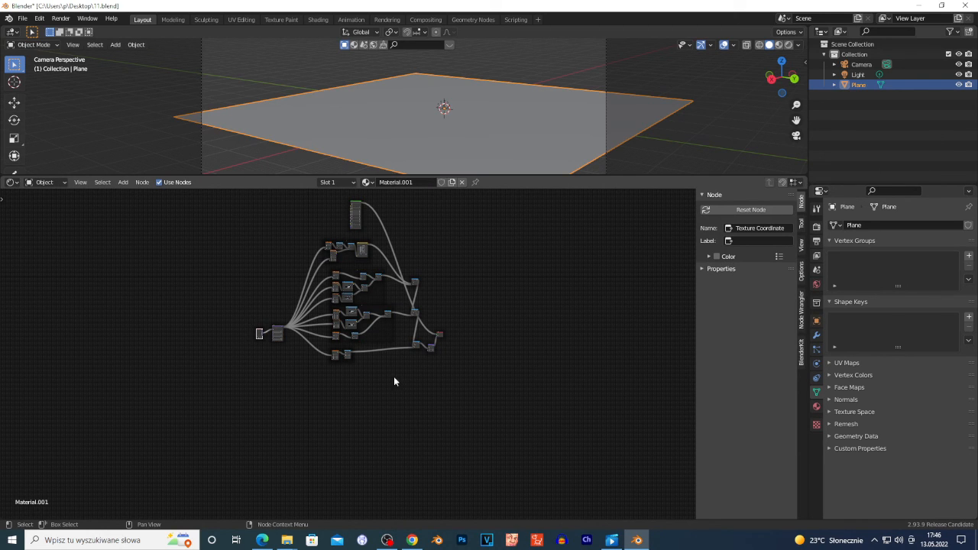
{"action": "scroll", "coordinate": [394, 379], "scroll_direction": "up", "scroll_amount": 2}
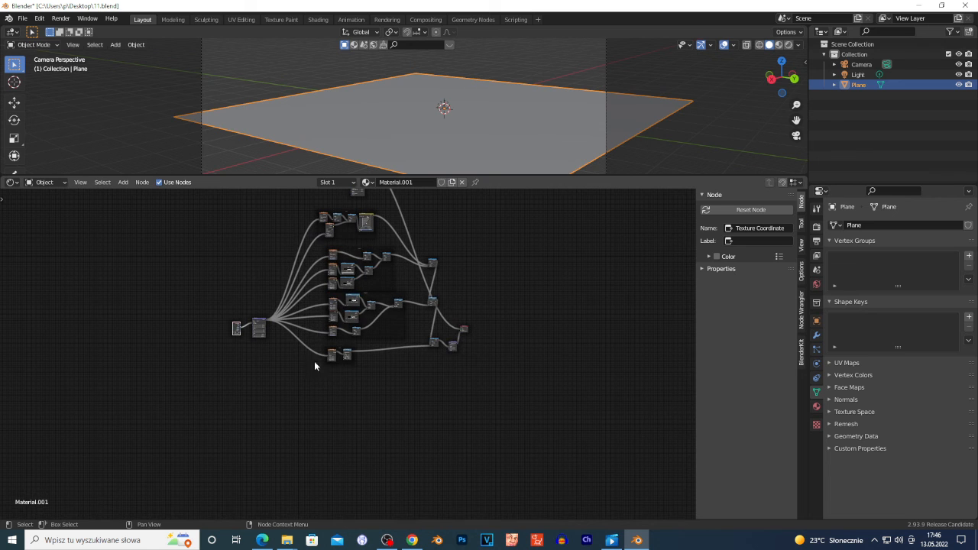
{"action": "left_click", "coordinate": [386, 541]}
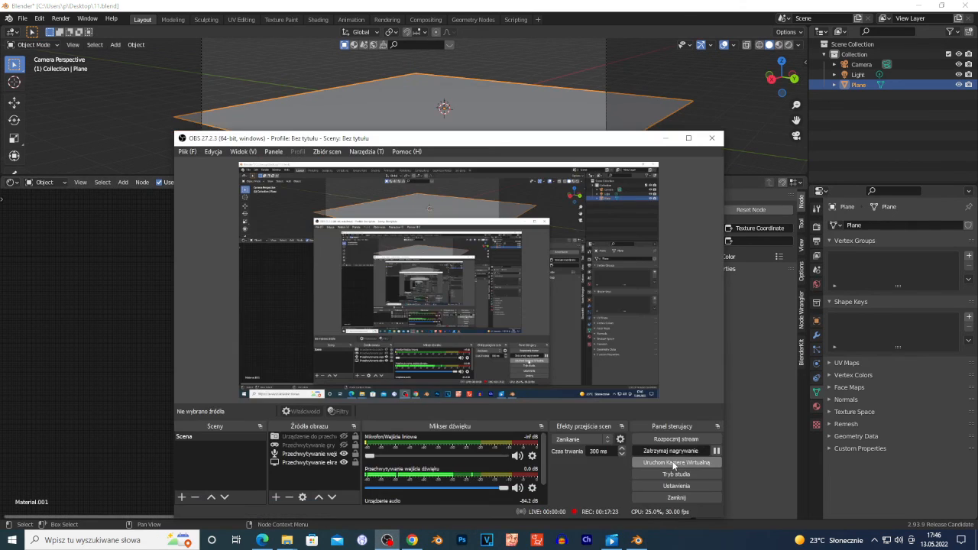